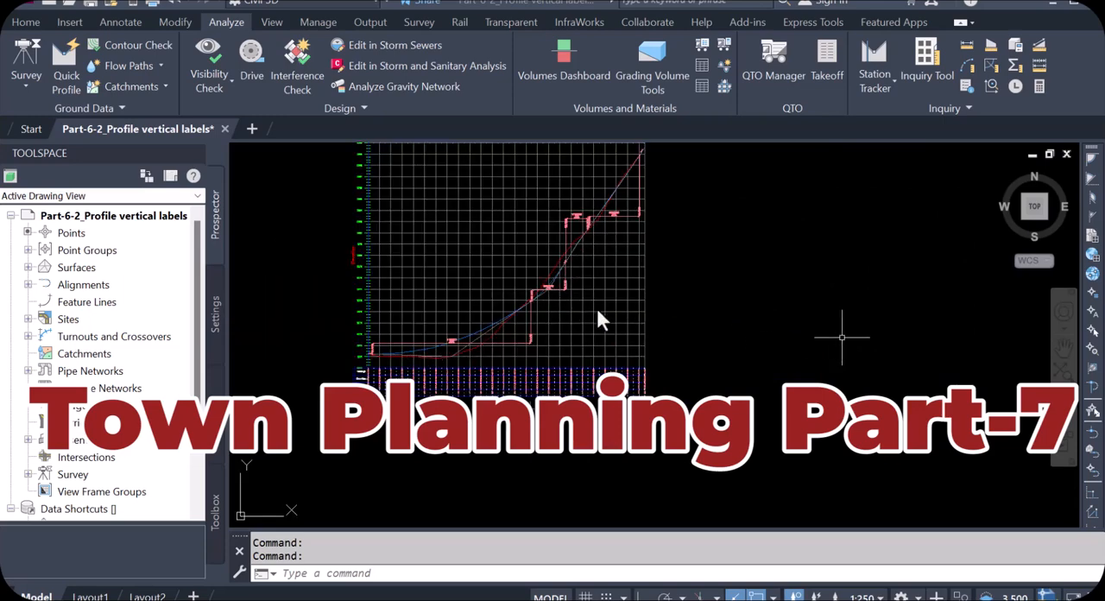
# Examine the road profile views and the plot layout plan, ending at the R05 profile
pyautogui.scroll(-3, 788, 336)
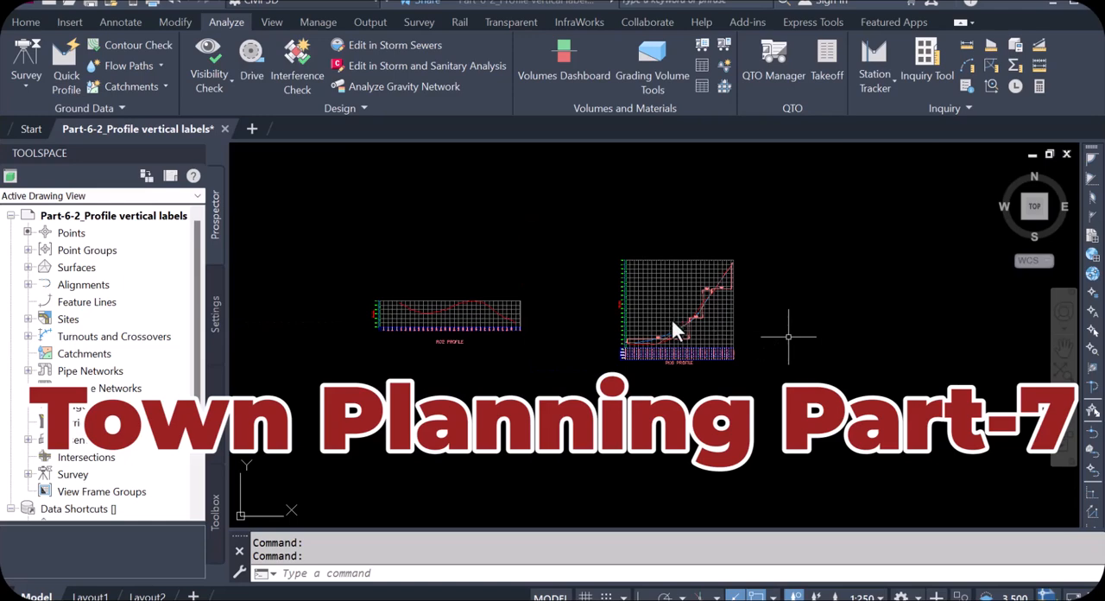
pyautogui.scroll(-2, 671, 317)
pyautogui.scroll(2, 660, 331)
pyautogui.scroll(5, 683, 345)
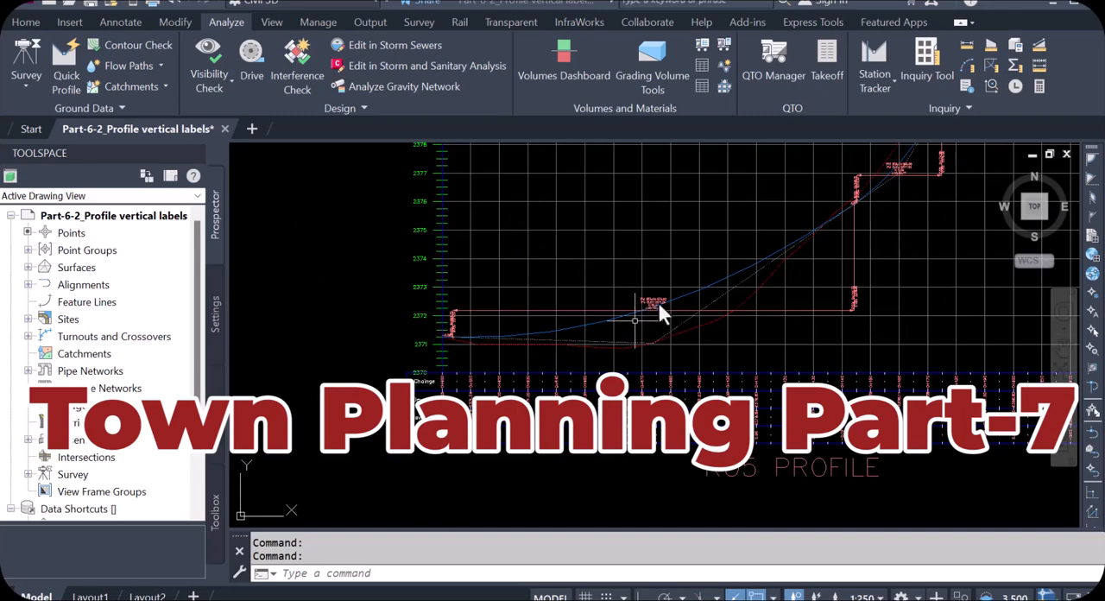
pyautogui.scroll(-5, 640, 321)
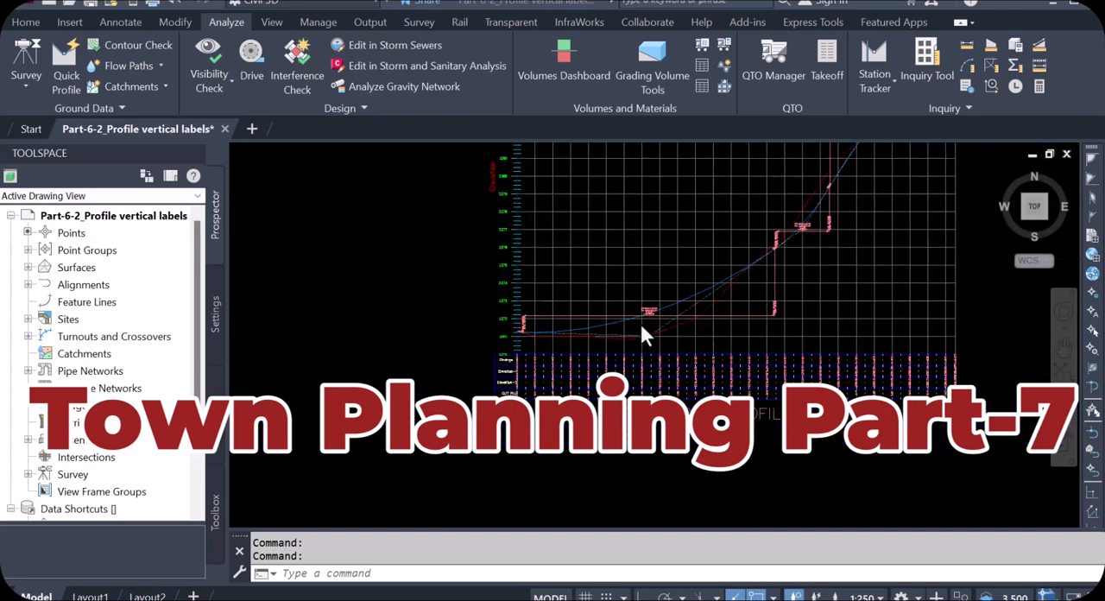
pyautogui.scroll(-3, 370, 466)
pyautogui.scroll(3, 378, 457)
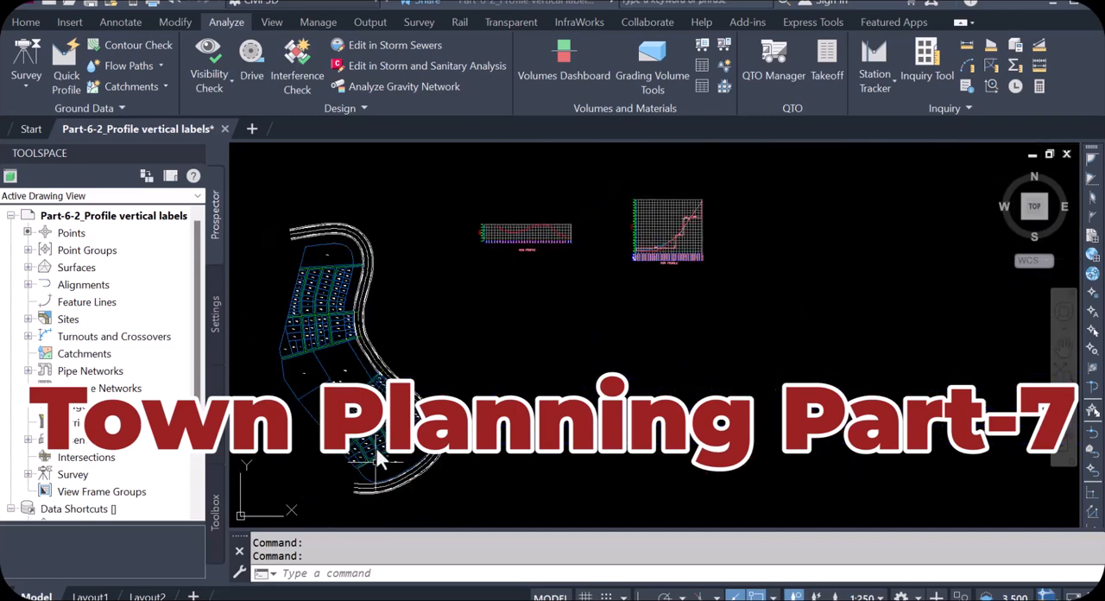
pyautogui.scroll(1, 561, 460)
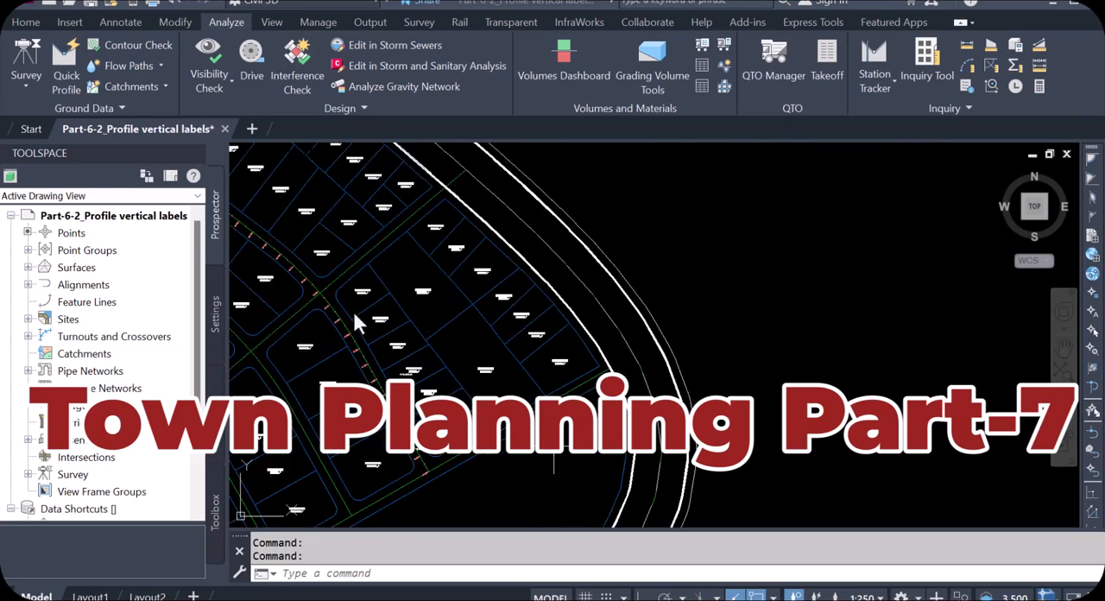
pyautogui.scroll(-5, 322, 290)
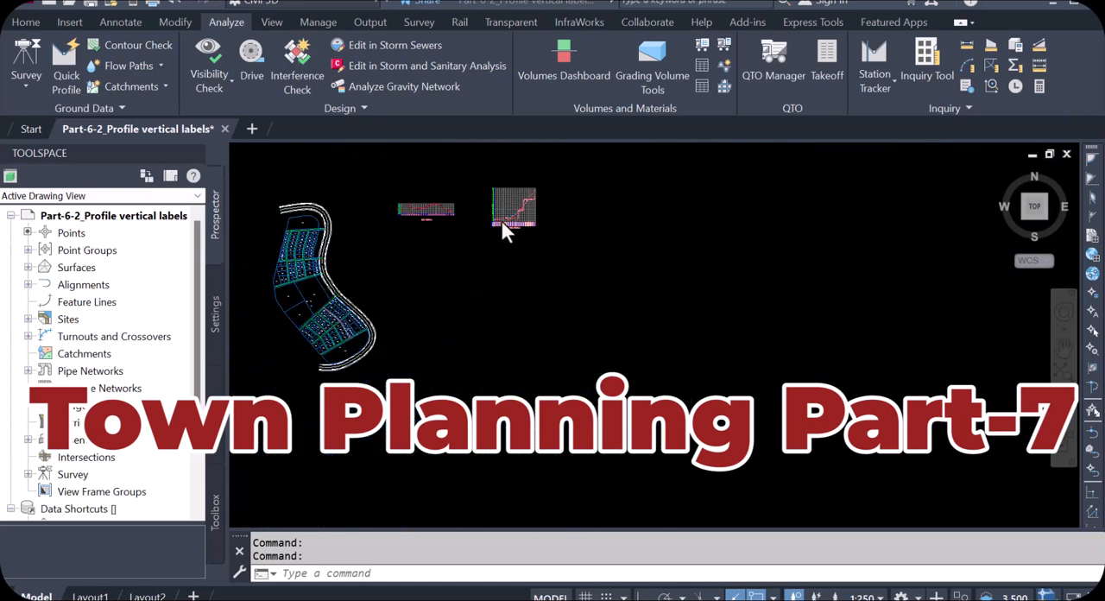
pyautogui.scroll(5, 501, 220)
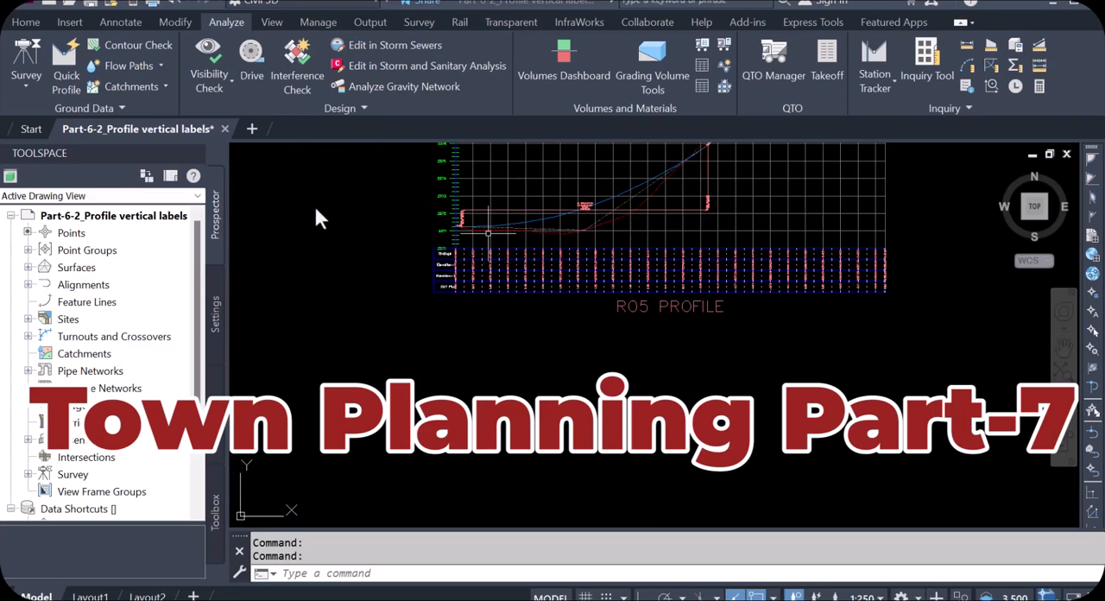
# Start creating a new assembly and name it RO5
pyautogui.click(25, 22)
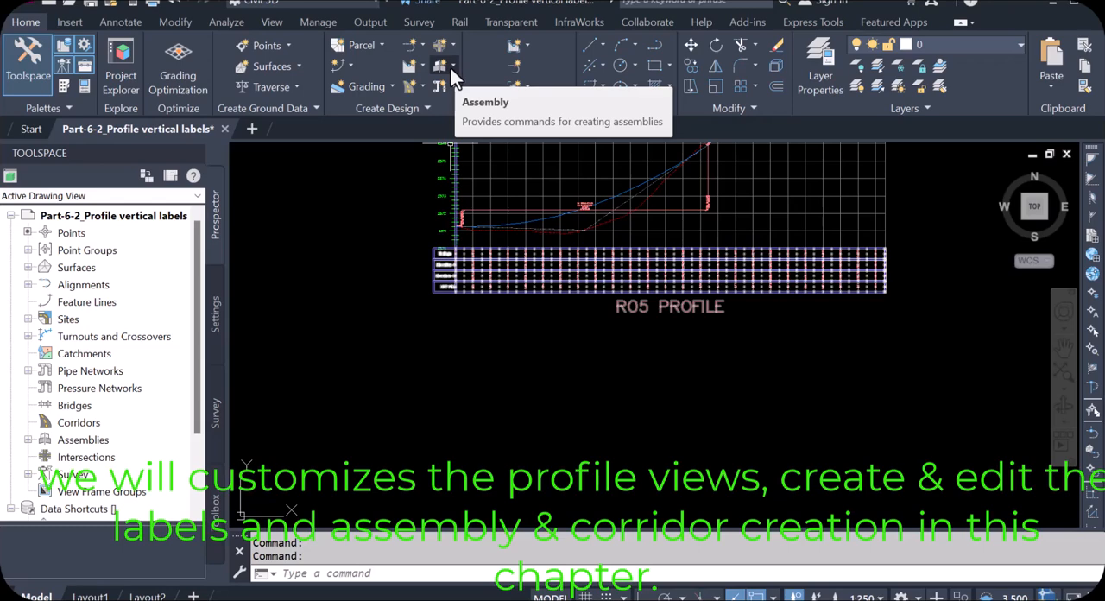
pyautogui.click(451, 69)
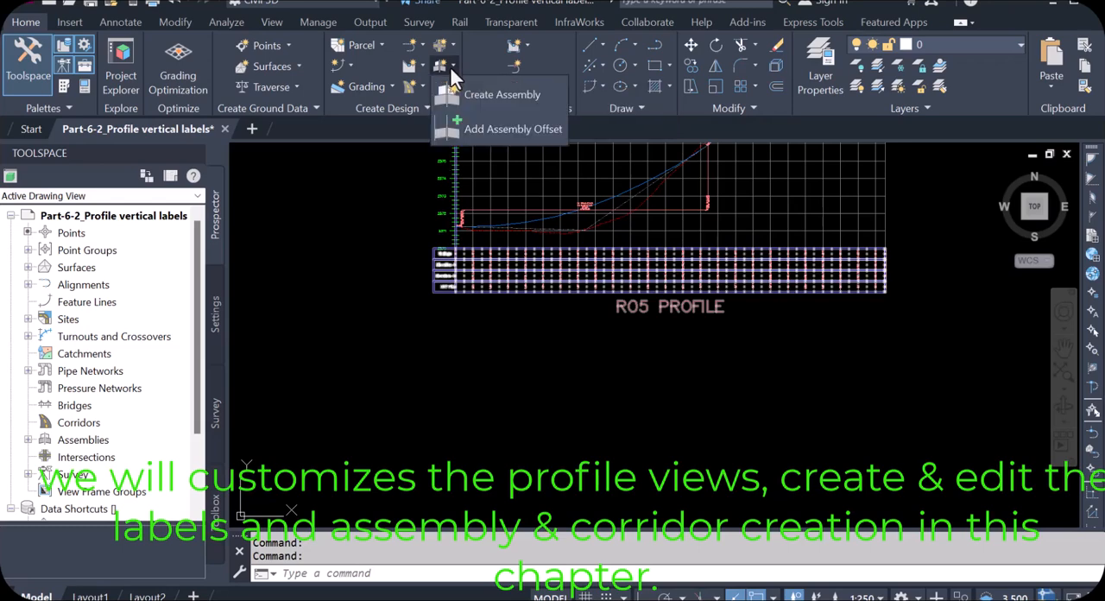
pyautogui.click(493, 94)
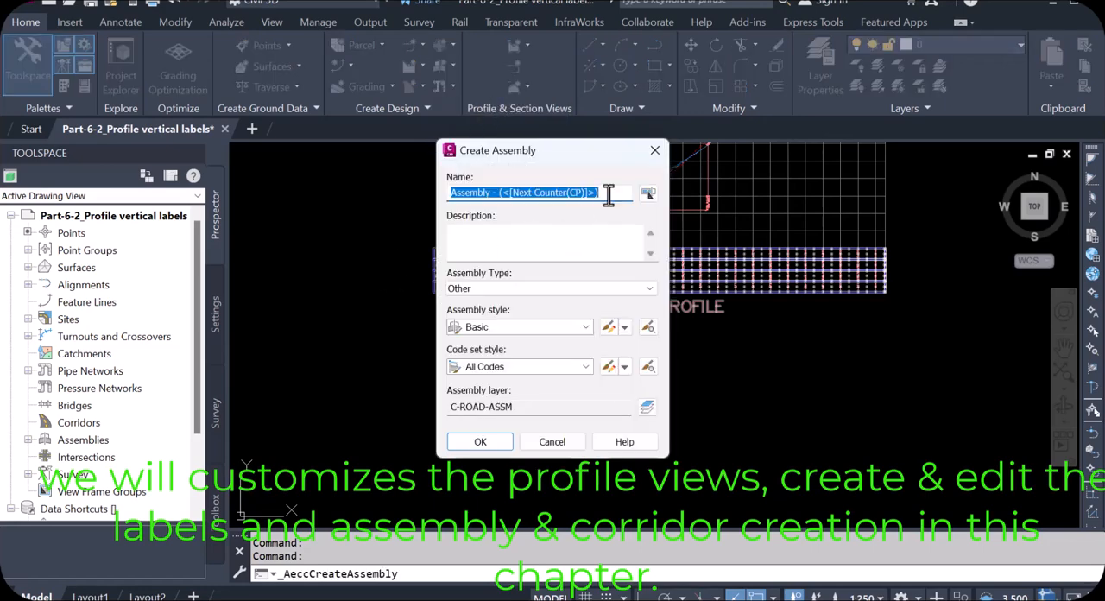
pyautogui.moveTo(609, 195); pyautogui.dragTo(461, 195)
pyautogui.press('capslock')
pyautogui.write('R')
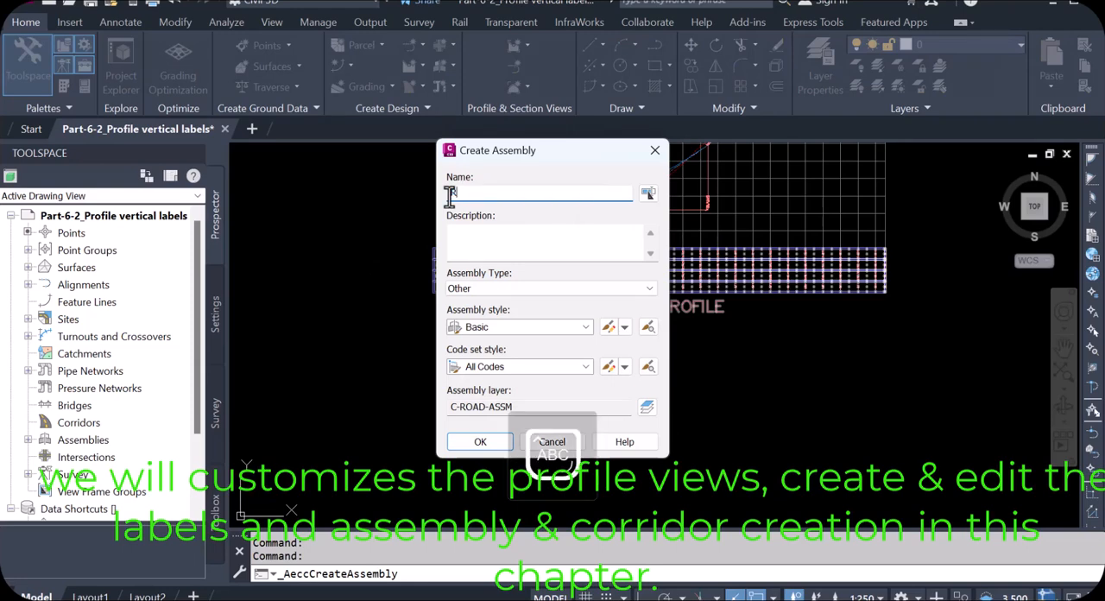
pyautogui.write('O5')
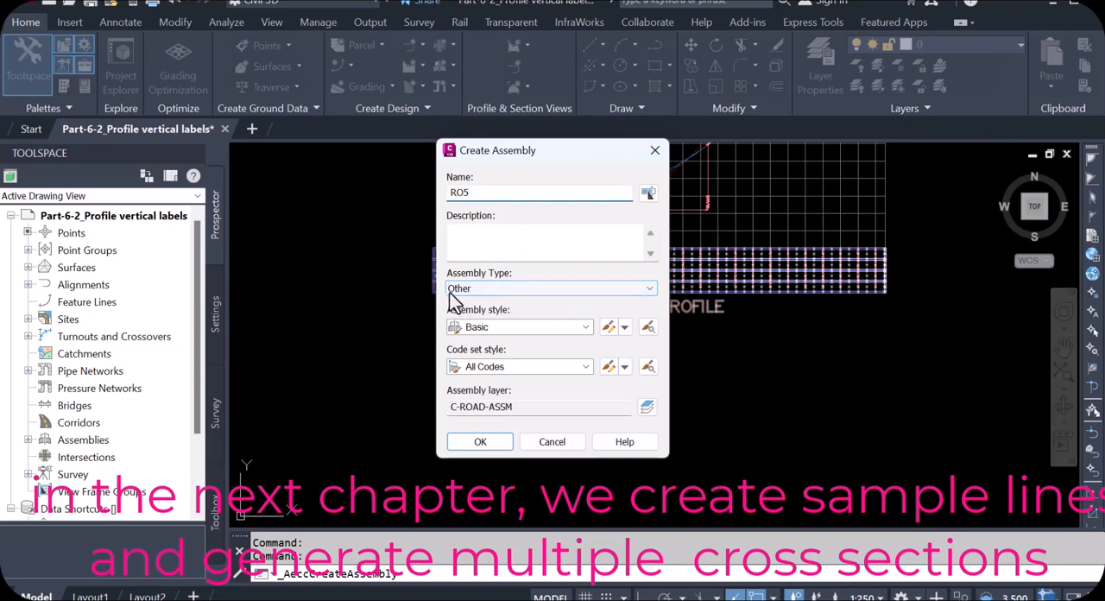
pyautogui.click(480, 441)
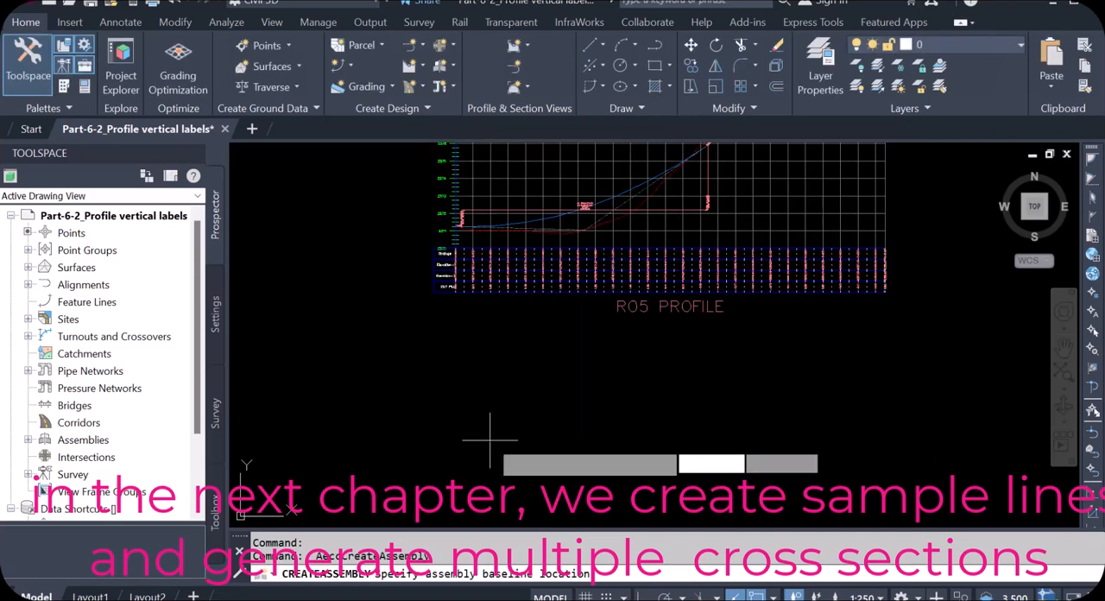
# Place the assembly baseline in the empty space between the two profile views, beside the R05 profile
pyautogui.scroll(-6, 426, 371)
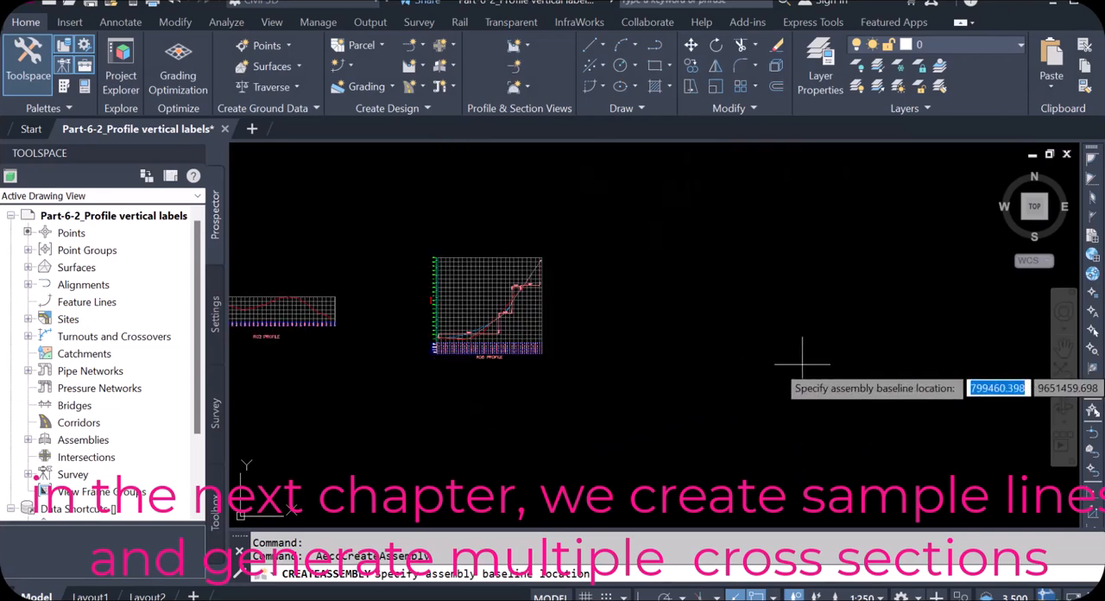
pyautogui.scroll(5, 384, 318)
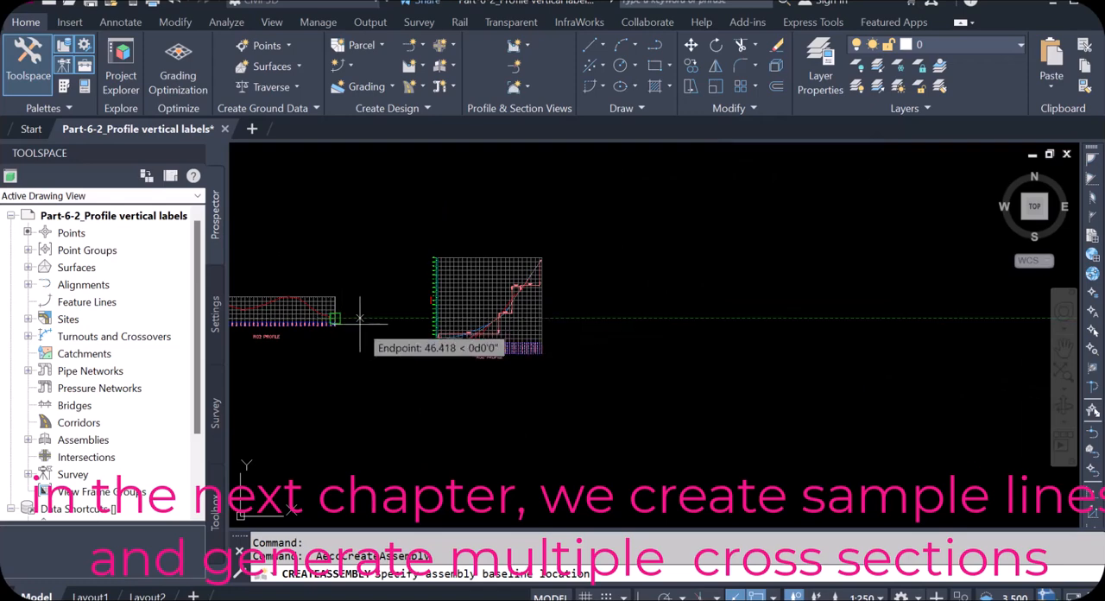
pyautogui.scroll(-3, 423, 315)
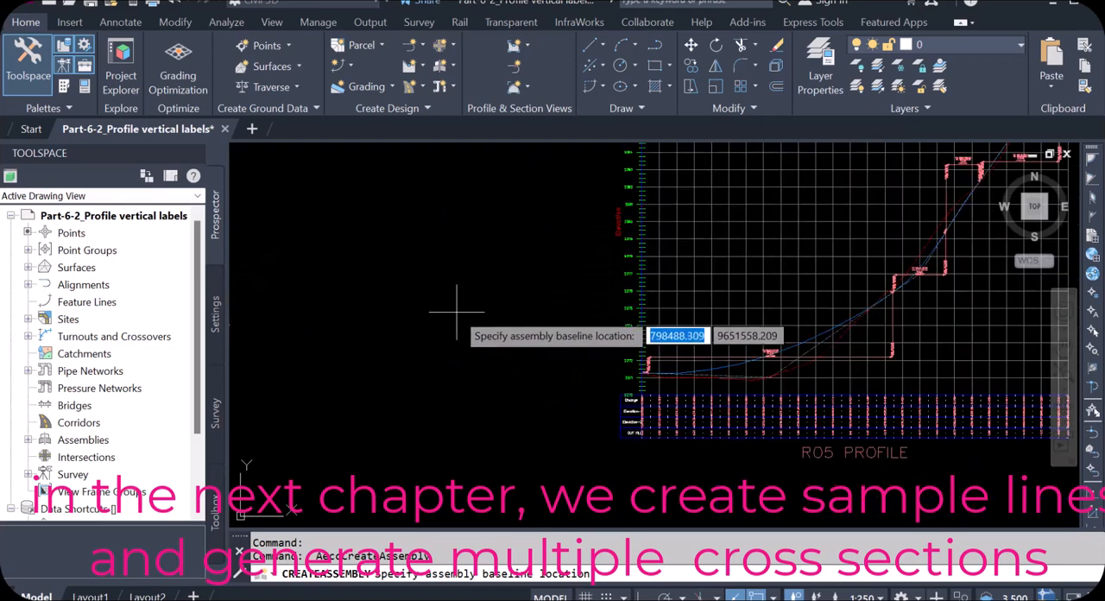
pyautogui.click(443, 310)
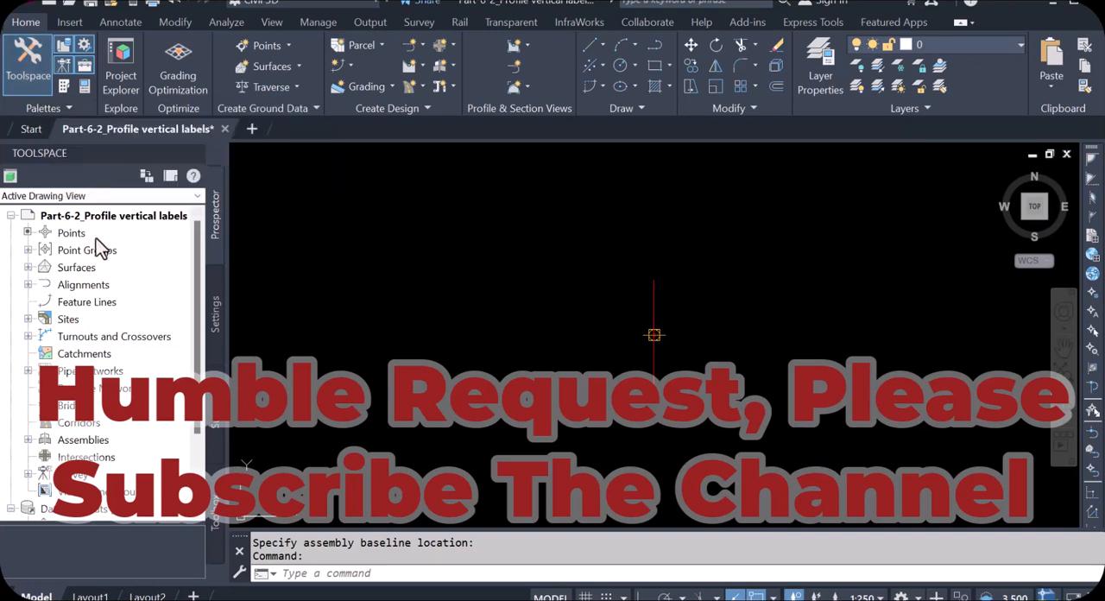
# Display the tool palettes, browse the Basic subassemblies and common assemblies, and bring up the metric Lanes subassemblies
pyautogui.click(63, 87)
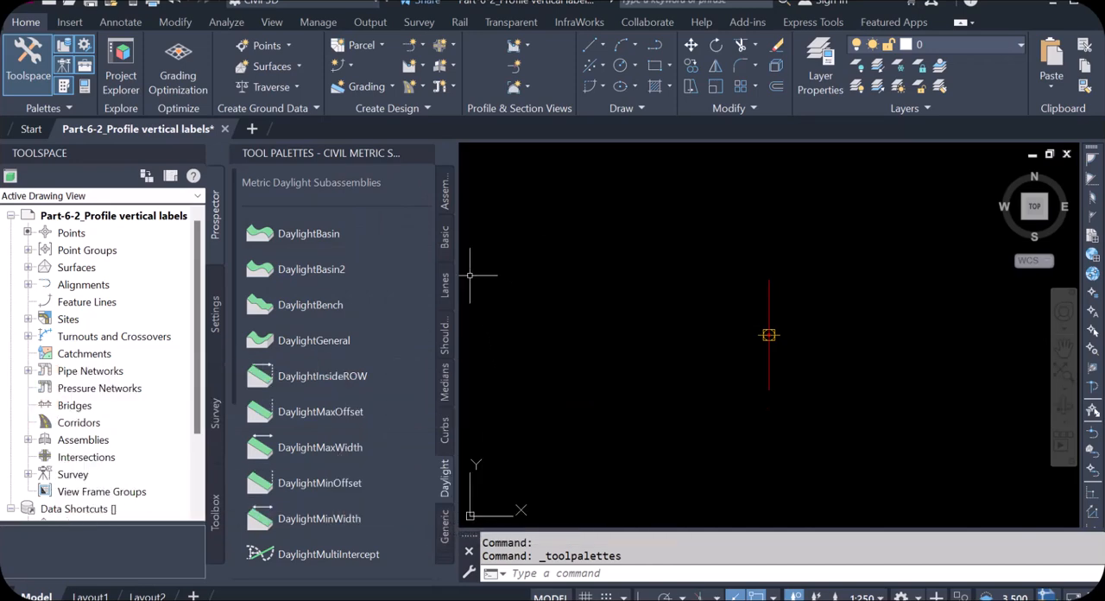
pyautogui.click(444, 240)
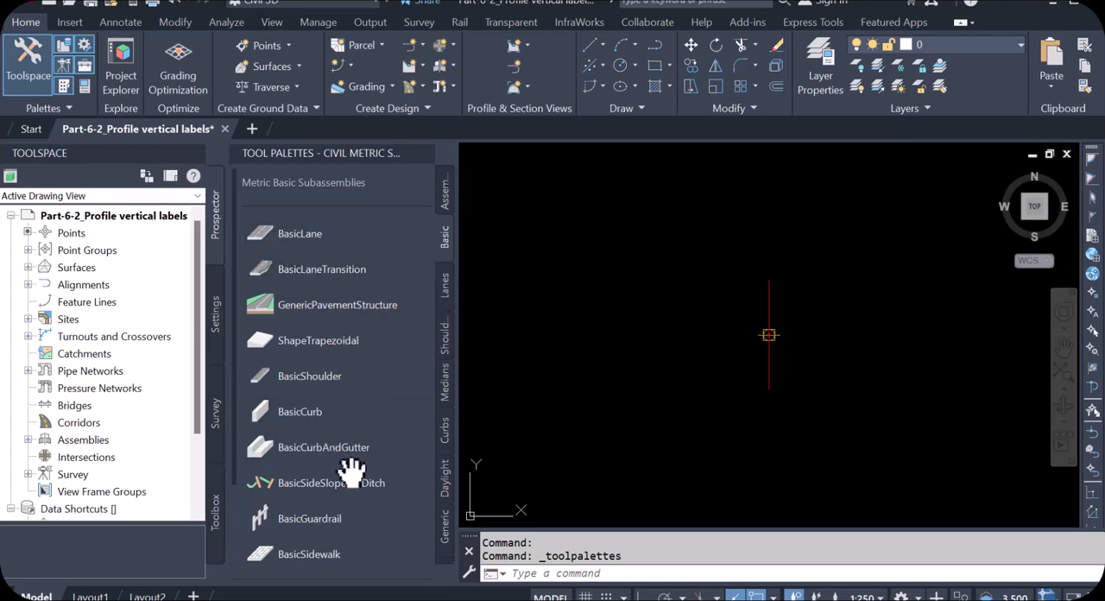
pyautogui.scroll(-3, 394, 500)
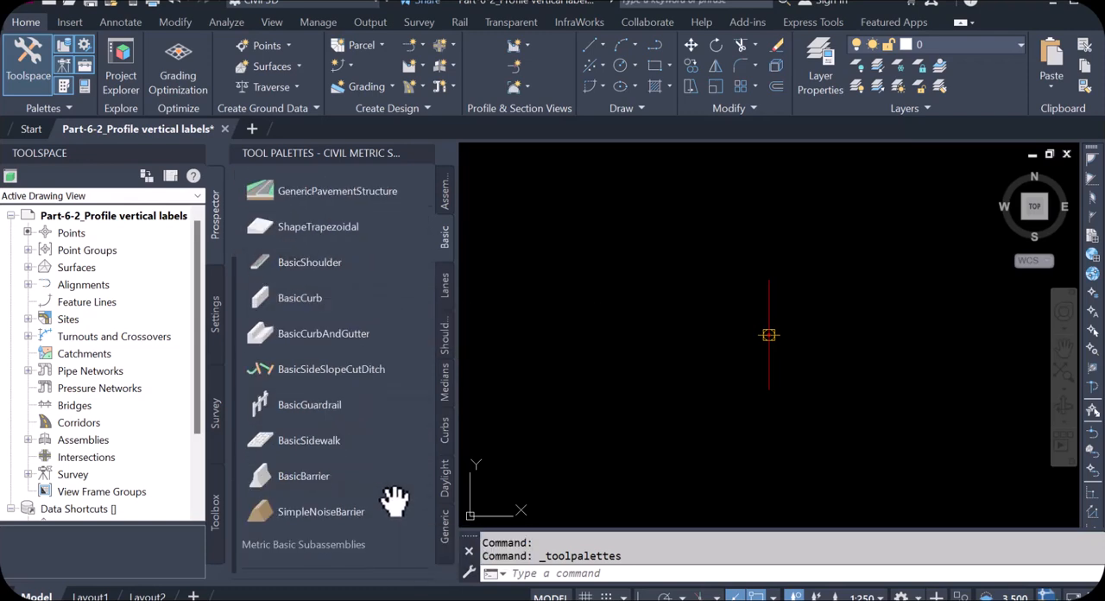
pyautogui.scroll(3, 389, 494)
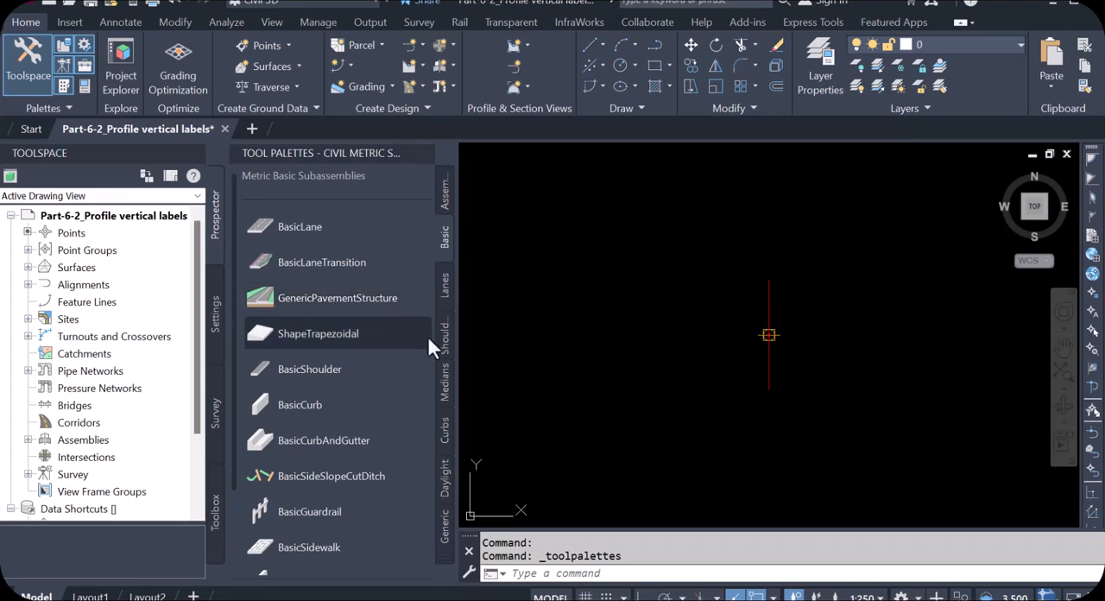
pyautogui.click(446, 205)
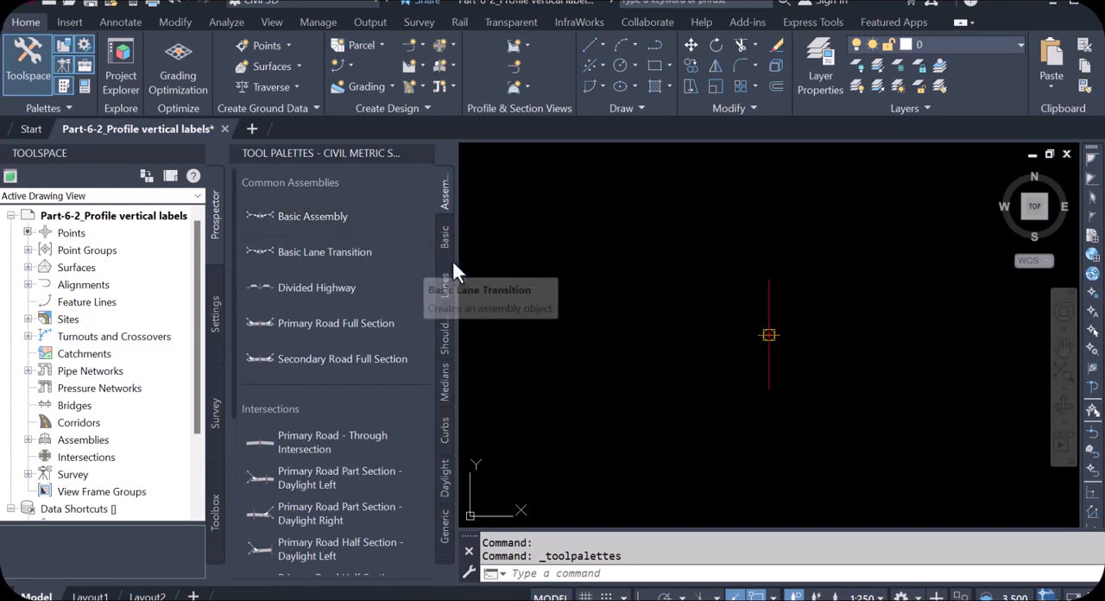
pyautogui.click(445, 247)
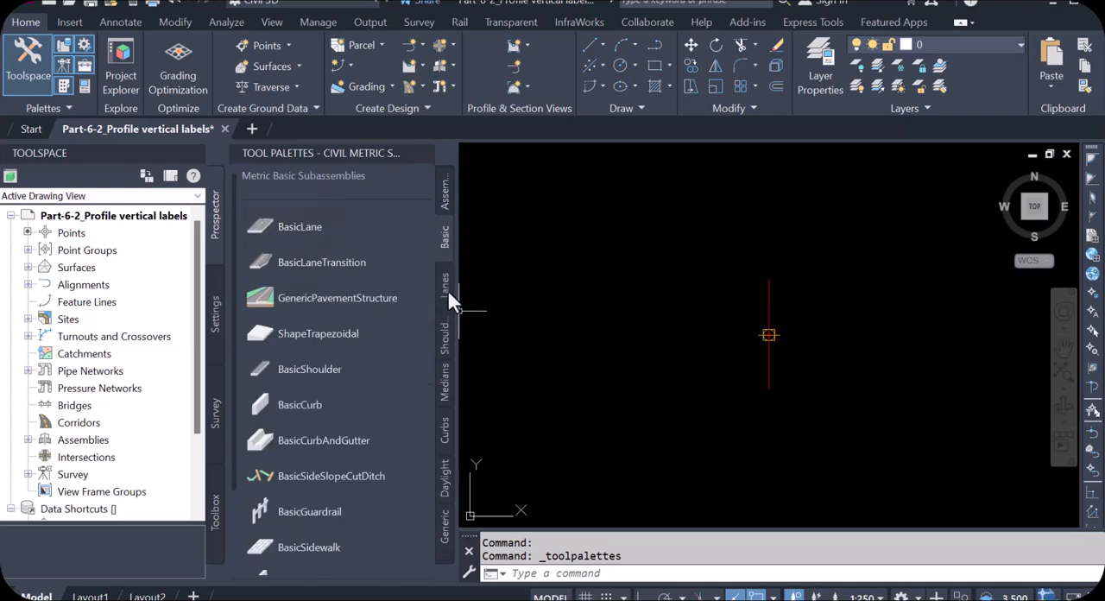
pyautogui.click(447, 289)
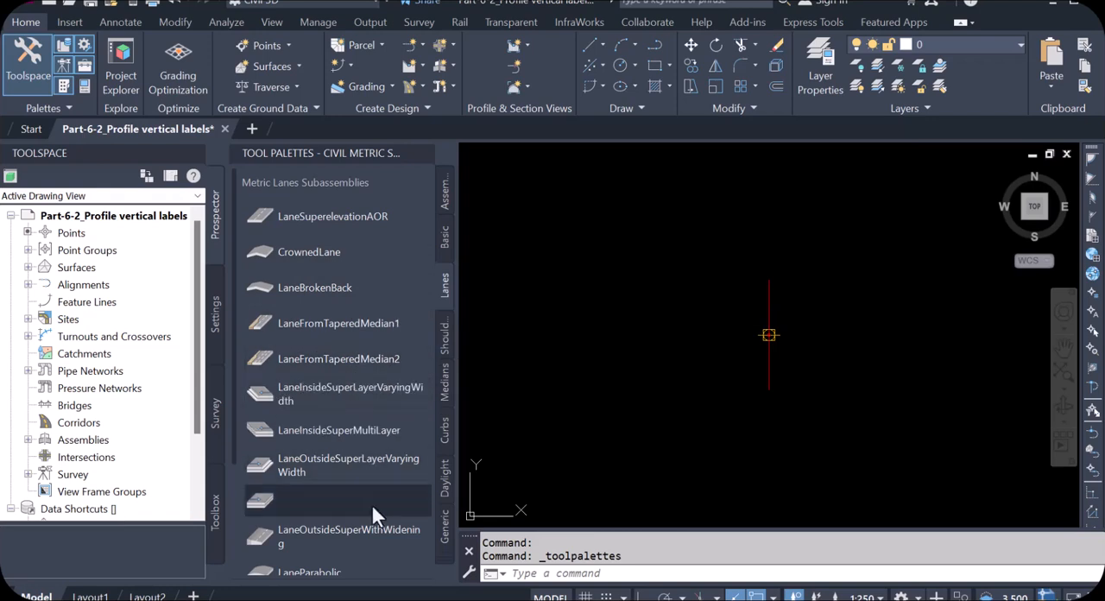
pyautogui.scroll(-3, 369, 525)
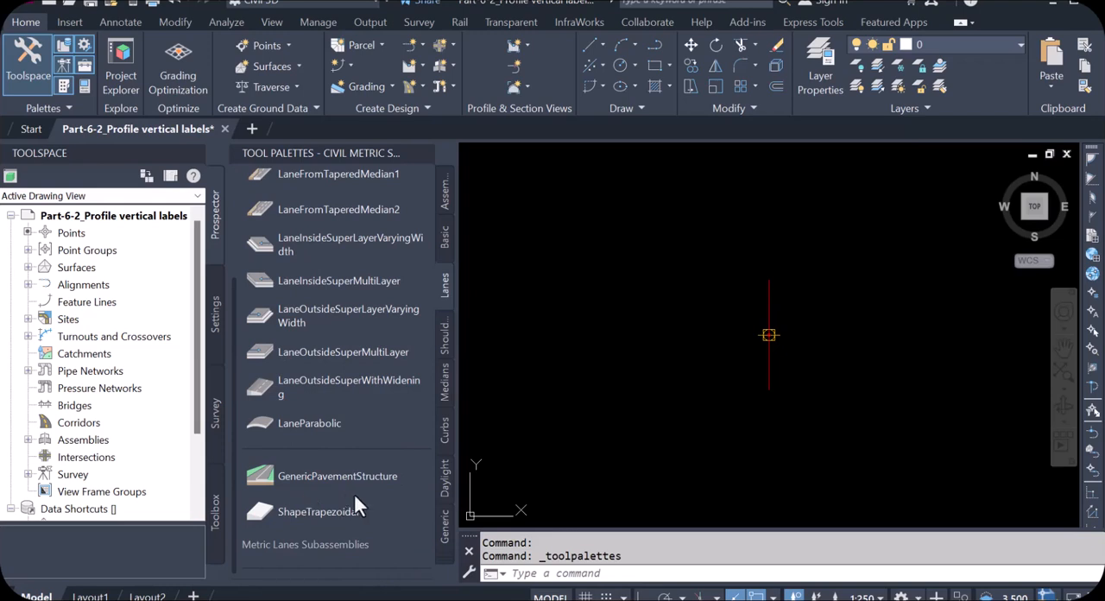
# Attach a GenericPavementStructure subassembly to the baseline marker of the new assembly
pyautogui.click(329, 475)
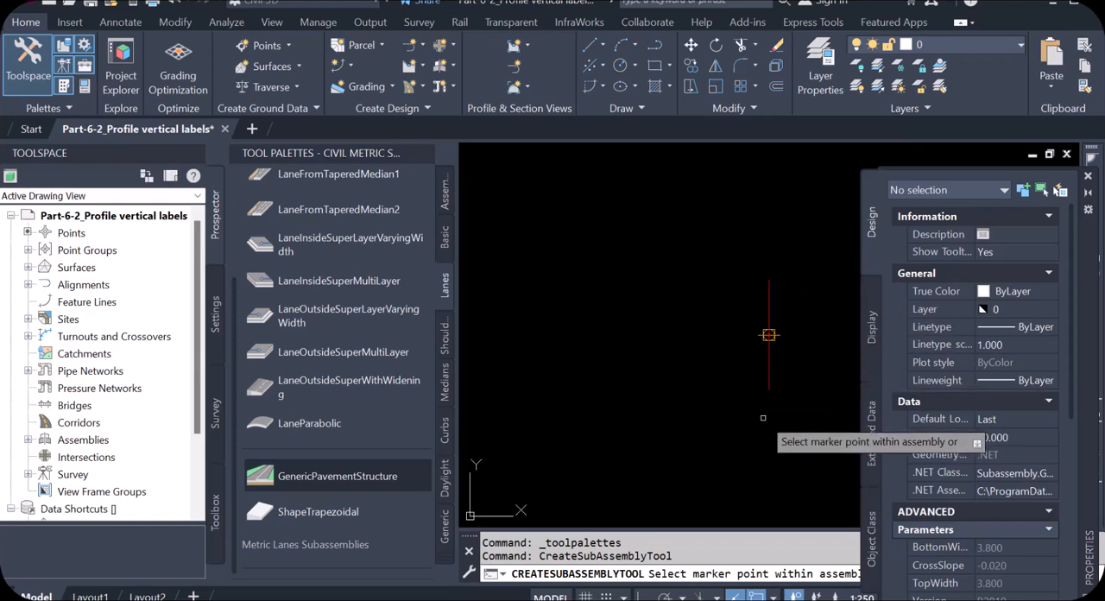
pyautogui.click(769, 335)
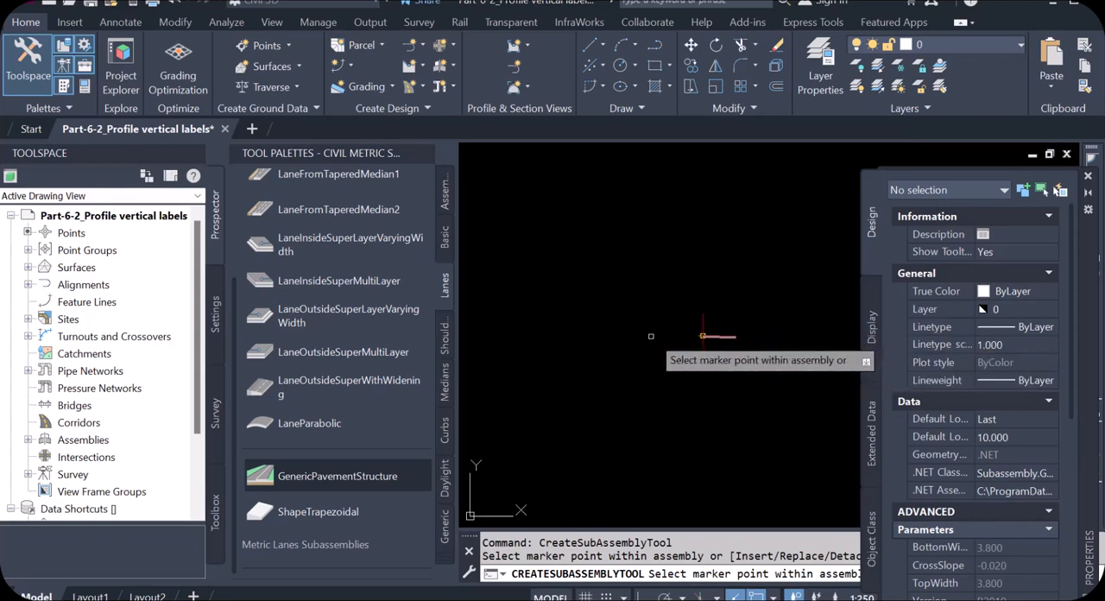
pyautogui.scroll(5, 723, 346)
pyautogui.scroll(3, 594, 320)
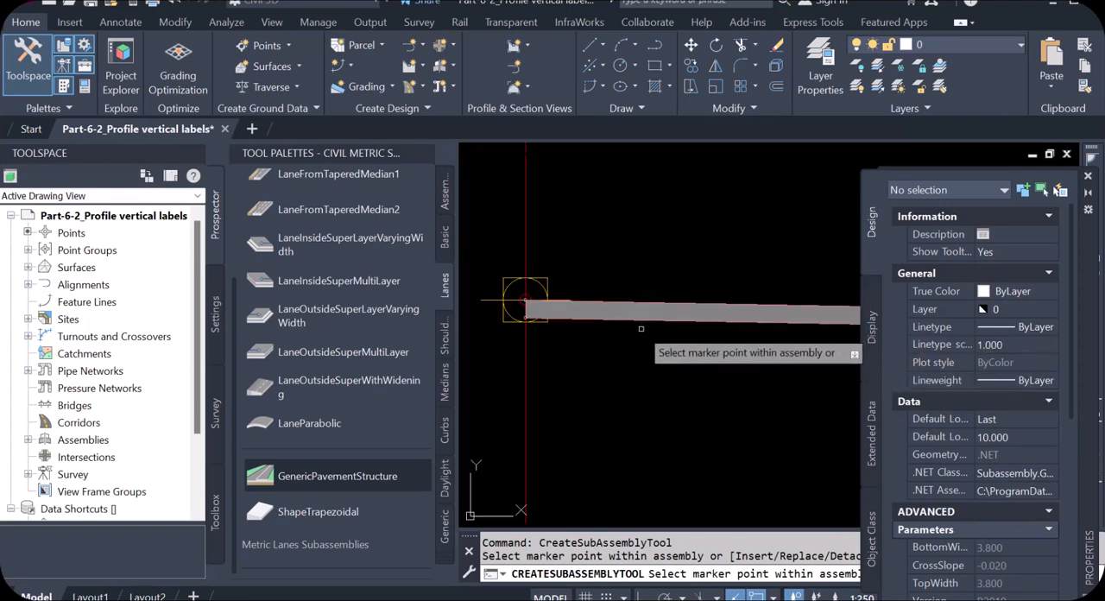
pyautogui.scroll(-4, 551, 309)
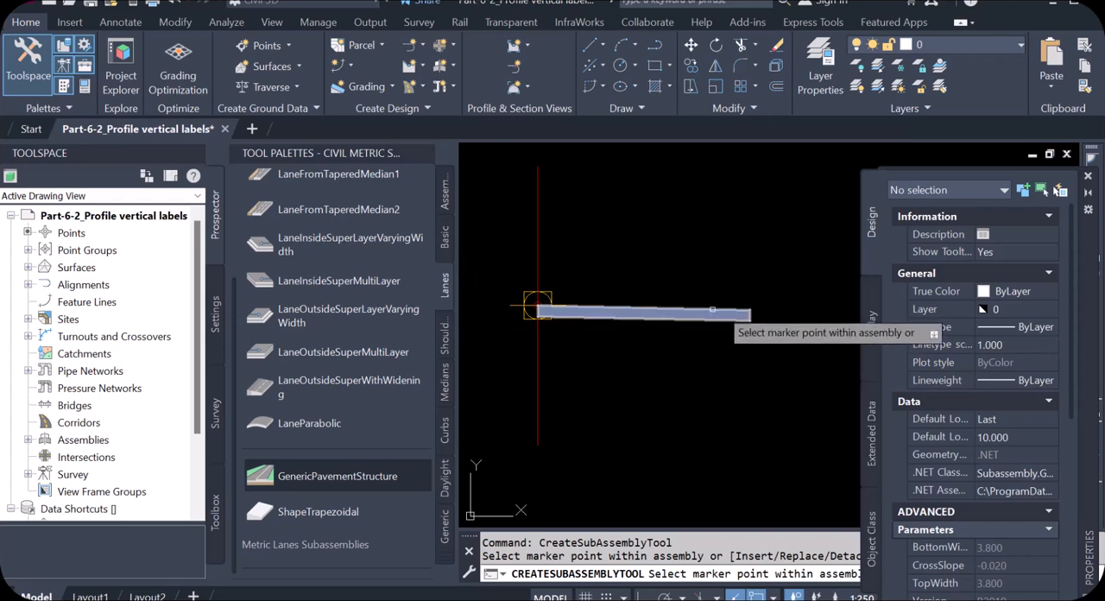
pyautogui.scroll(-2, 751, 314)
pyautogui.scroll(4, 635, 326)
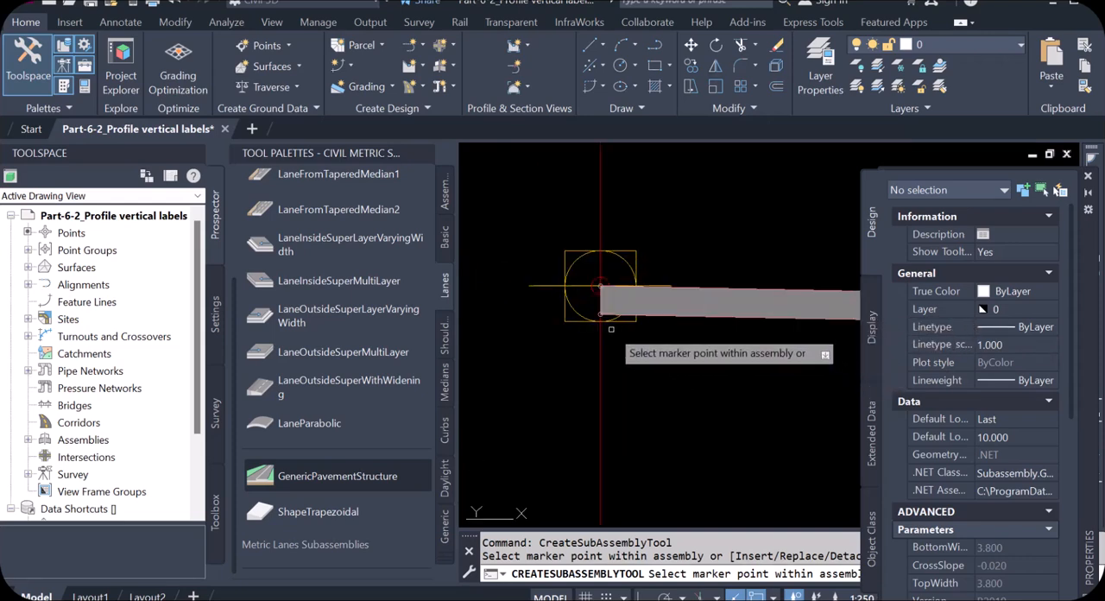
pyautogui.scroll(-1, 589, 382)
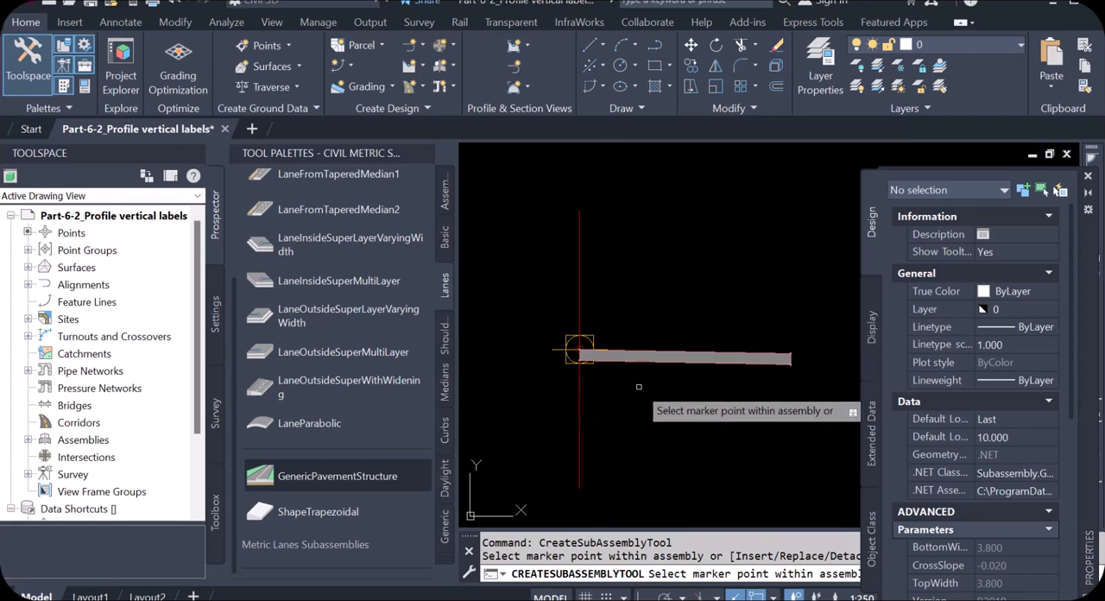
pyautogui.press('Escape')
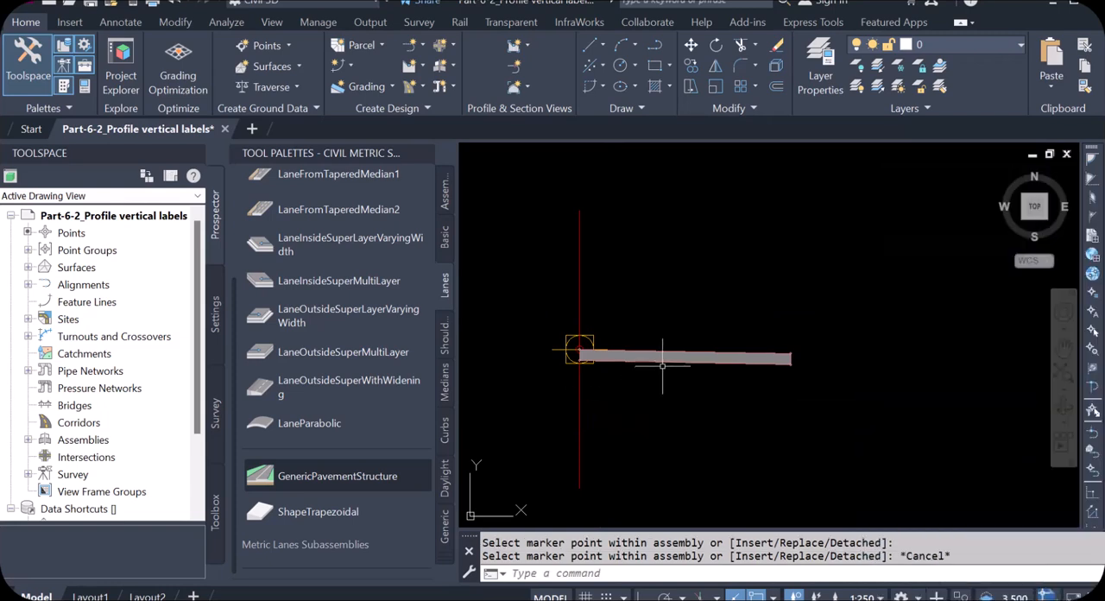
# Mirror the GenericPavementStructure subassembly to the opposite side of the assembly baseline, using the baseline marker as attachment point
pyautogui.click(662, 358)
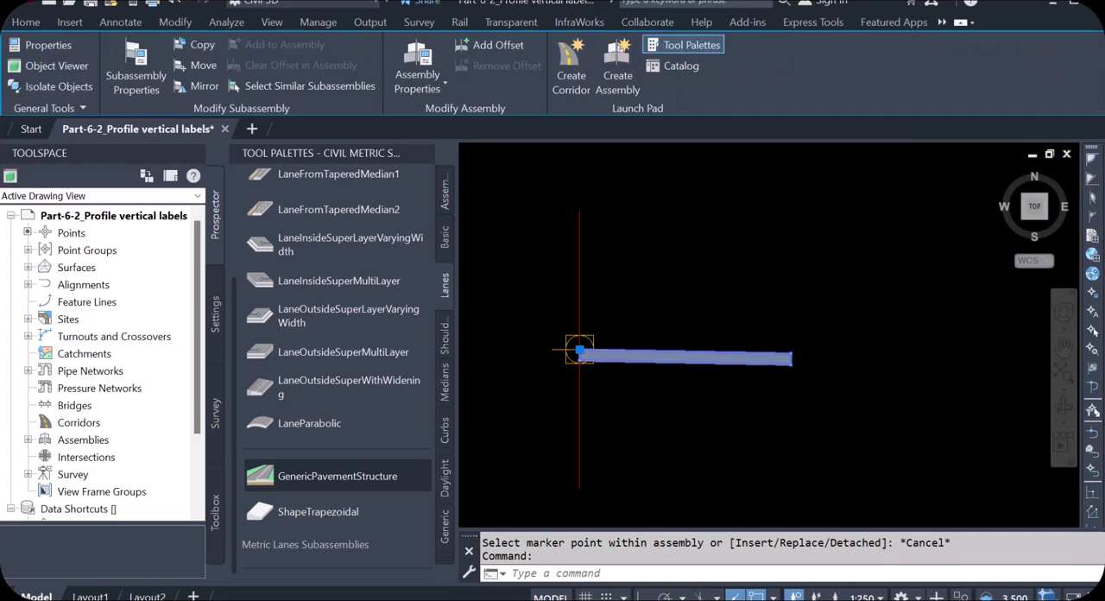
pyautogui.scroll(-2, 901, 365)
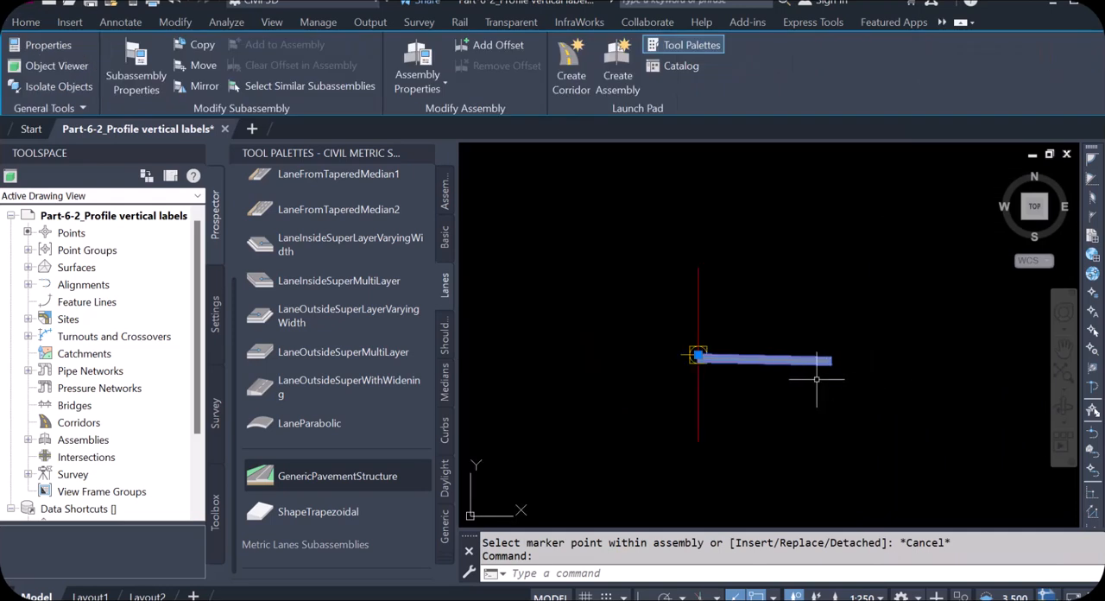
pyautogui.click(197, 89)
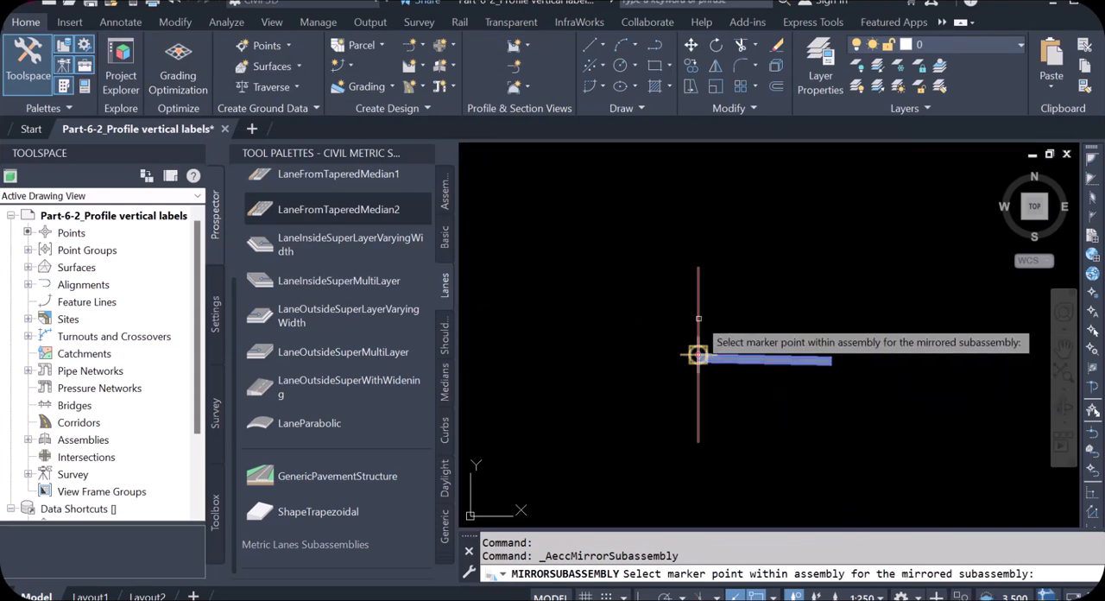
pyautogui.click(697, 354)
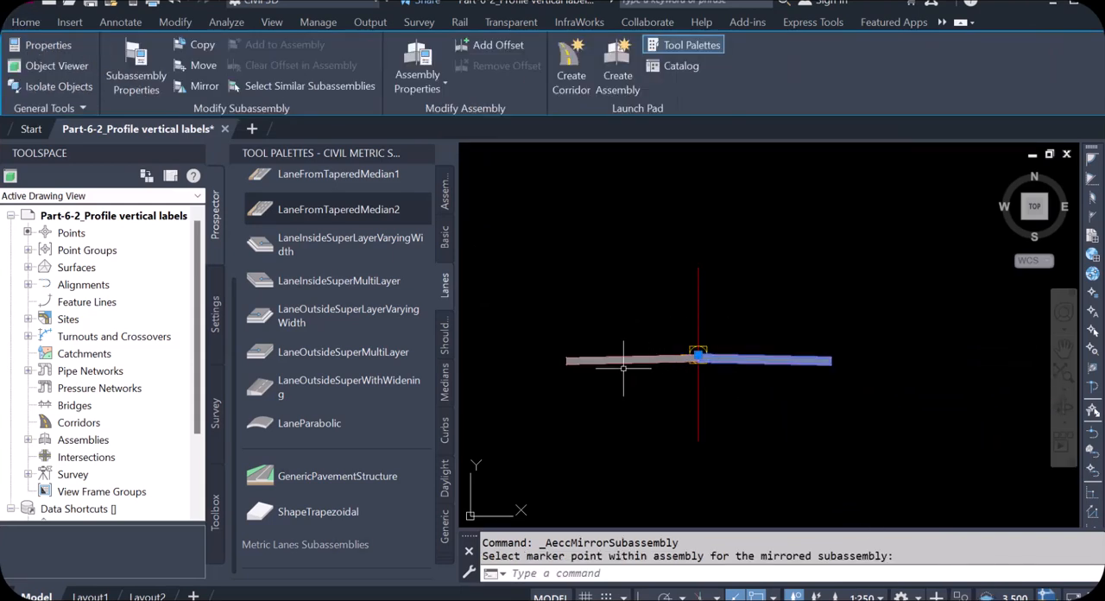
pyautogui.scroll(3, 624, 369)
pyautogui.press('Escape')
pyautogui.scroll(-5, 732, 375)
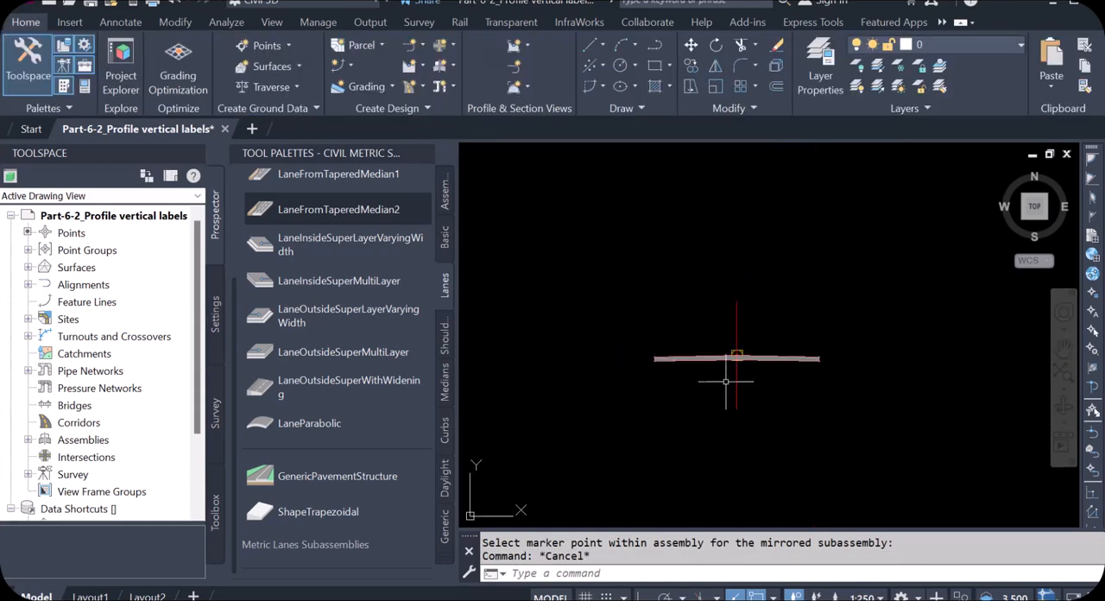
pyautogui.scroll(5, 804, 371)
pyautogui.scroll(-2, 849, 345)
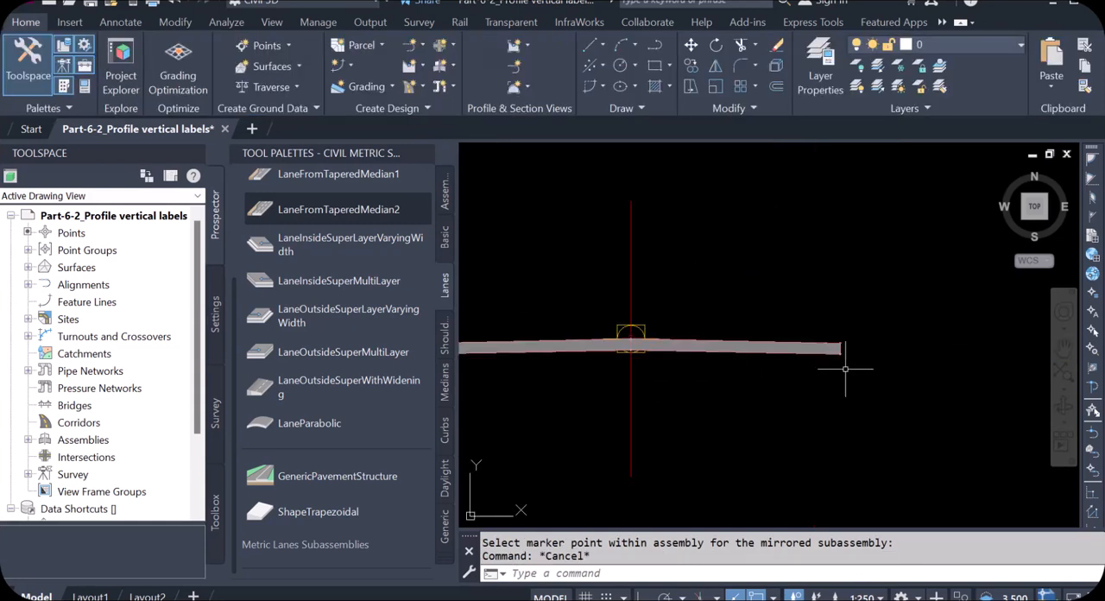
pyautogui.scroll(-2, 844, 371)
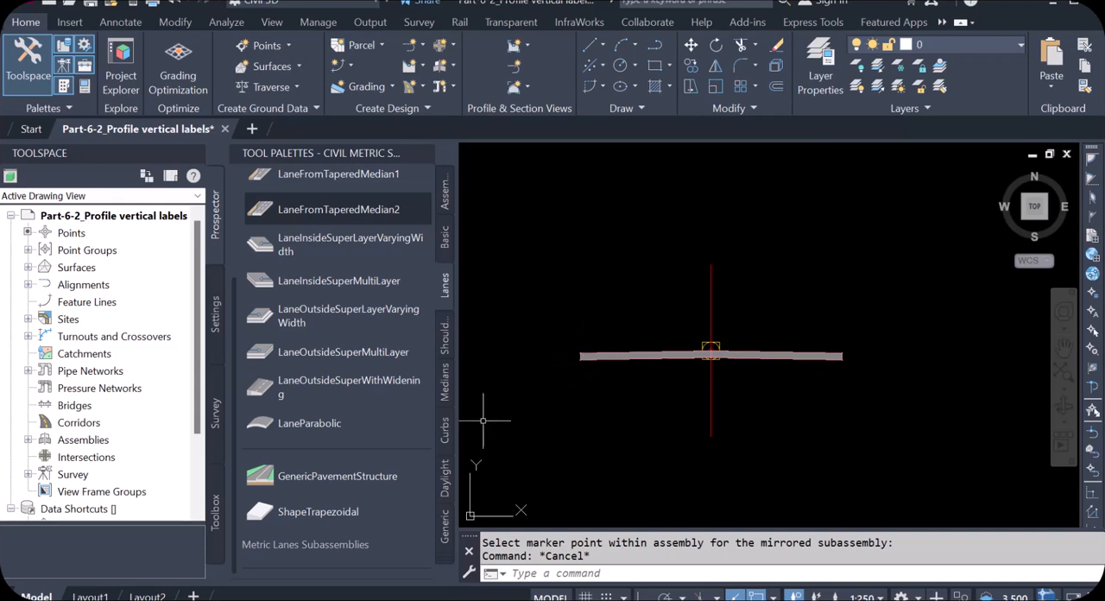
# Attach an UrbanCurbGutterGeneral subassembly from the metric Curbs set to the top outer corner of the right pavement
pyautogui.click(445, 430)
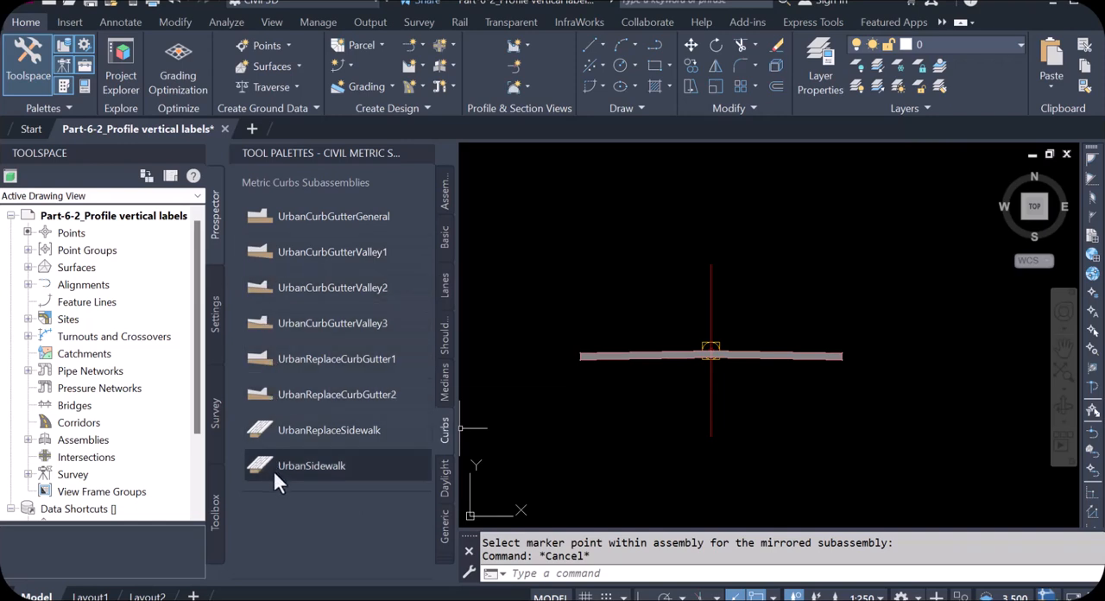
pyautogui.click(265, 216)
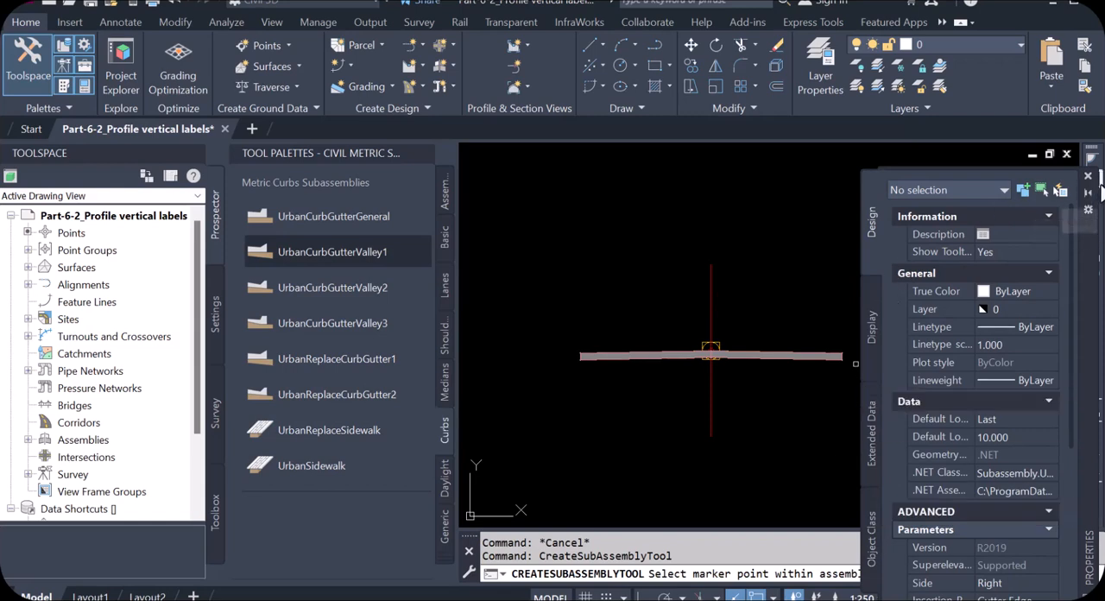
pyautogui.click(1088, 178)
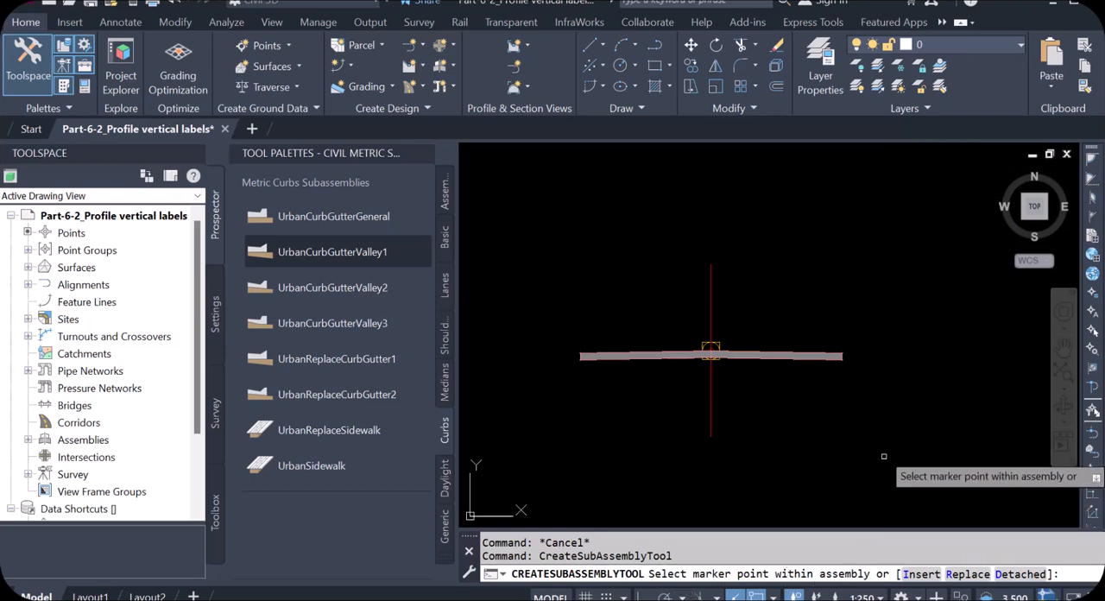
pyautogui.scroll(2, 850, 357)
pyautogui.scroll(4, 850, 357)
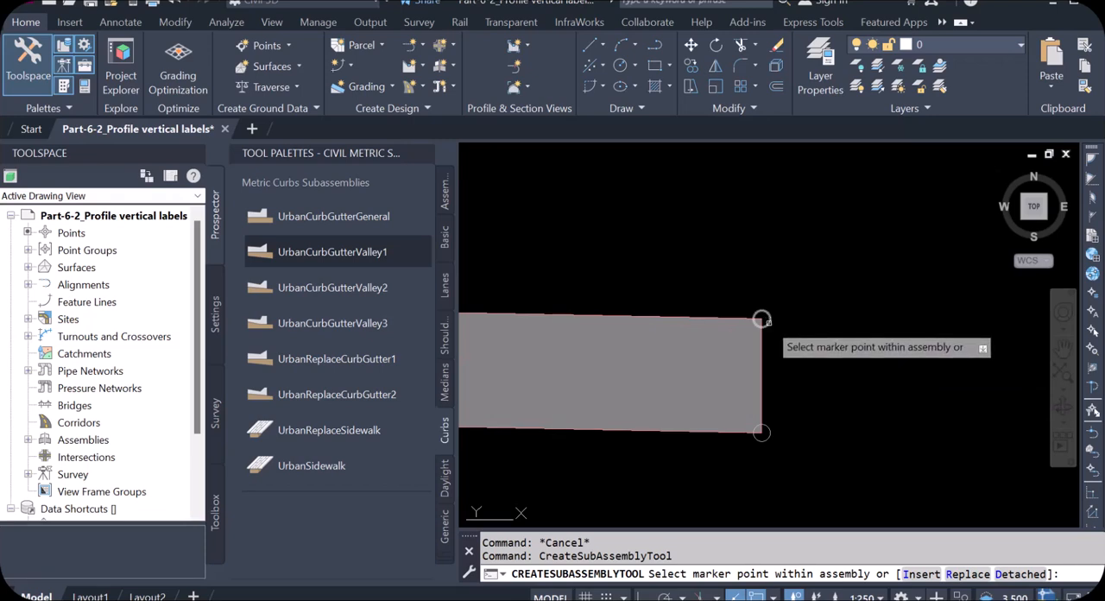
pyautogui.click(762, 318)
pyautogui.scroll(-5, 803, 328)
pyautogui.scroll(4, 827, 350)
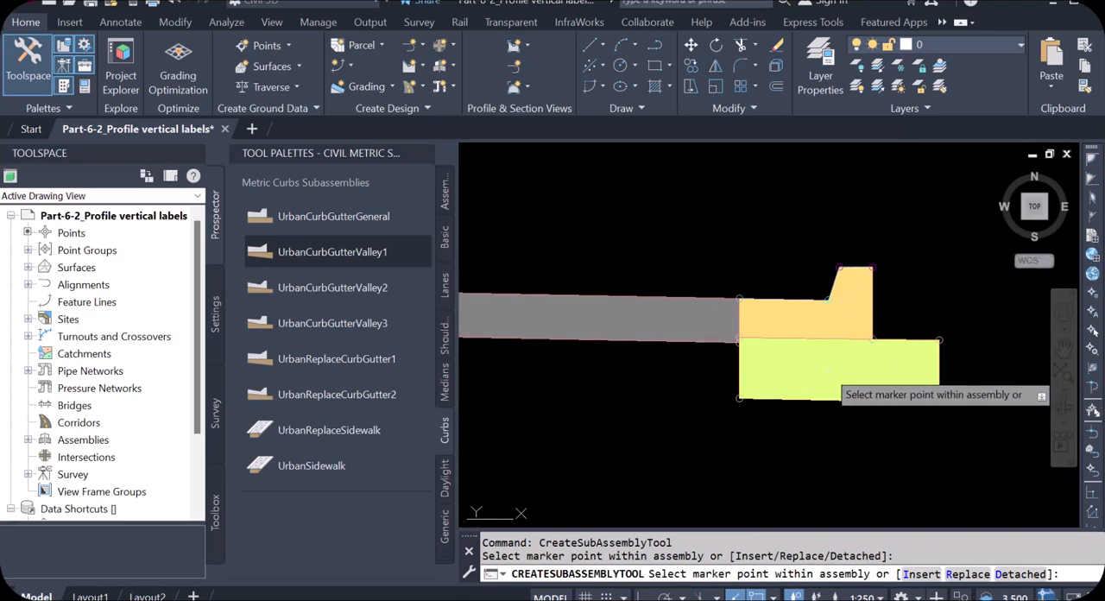
# Attach the same curb and gutter subassembly to the top outer corner of the left pavement
pyautogui.scroll(-4, 956, 366)
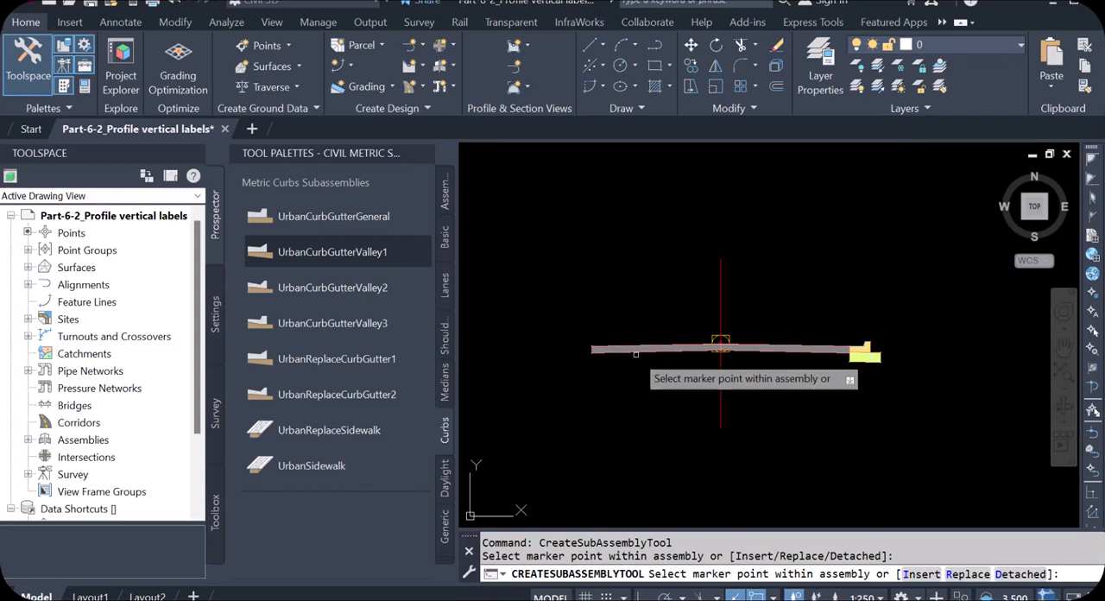
pyautogui.scroll(5, 588, 354)
pyautogui.scroll(2, 588, 355)
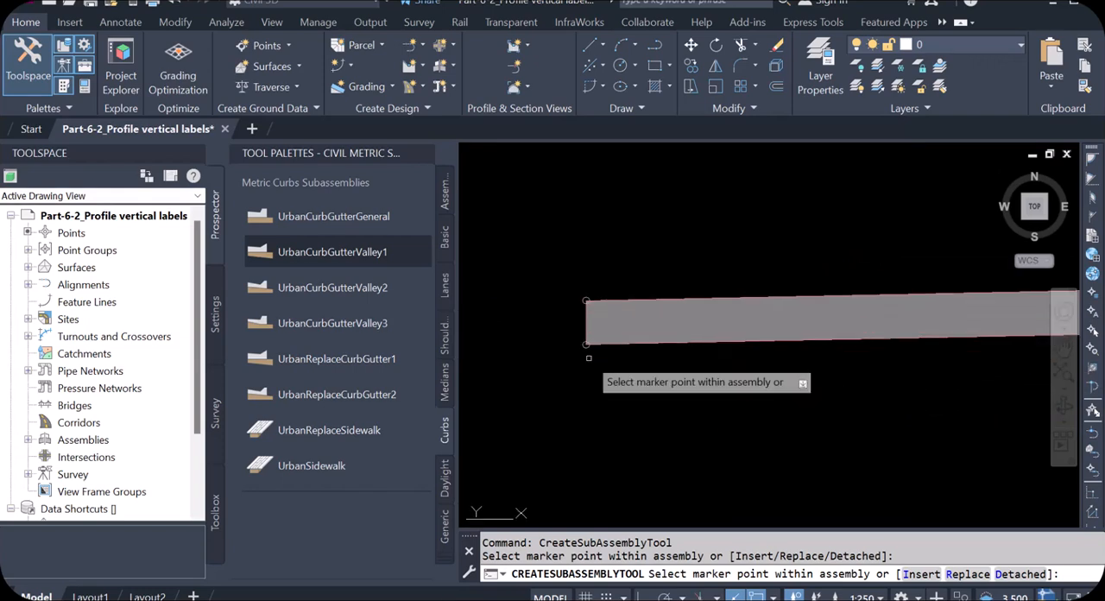
pyautogui.scroll(2, 585, 311)
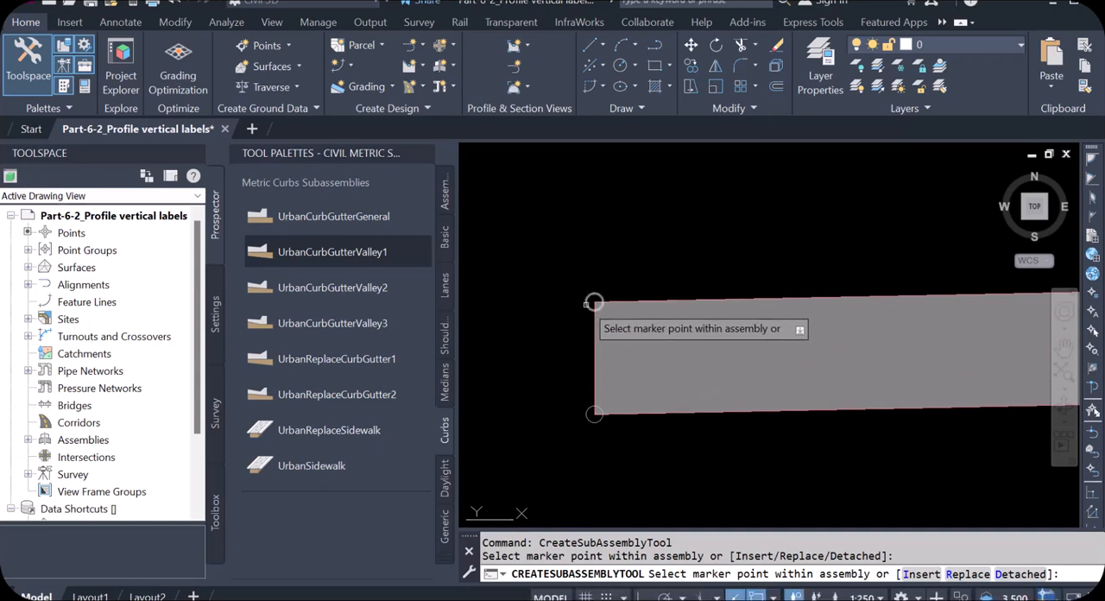
pyautogui.scroll(-5, 594, 302)
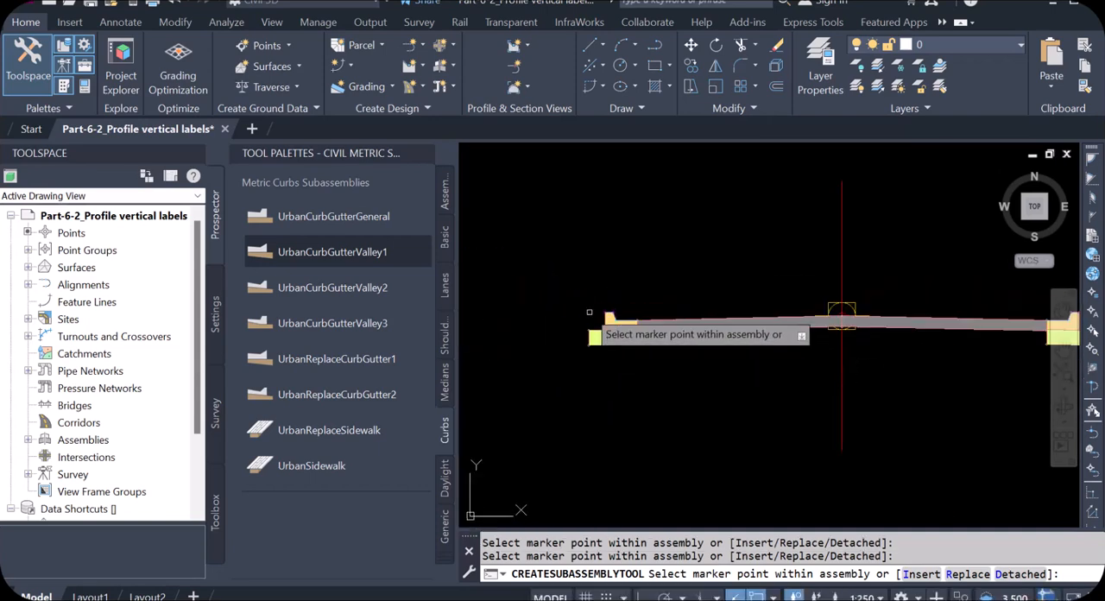
pyautogui.scroll(-3, 666, 320)
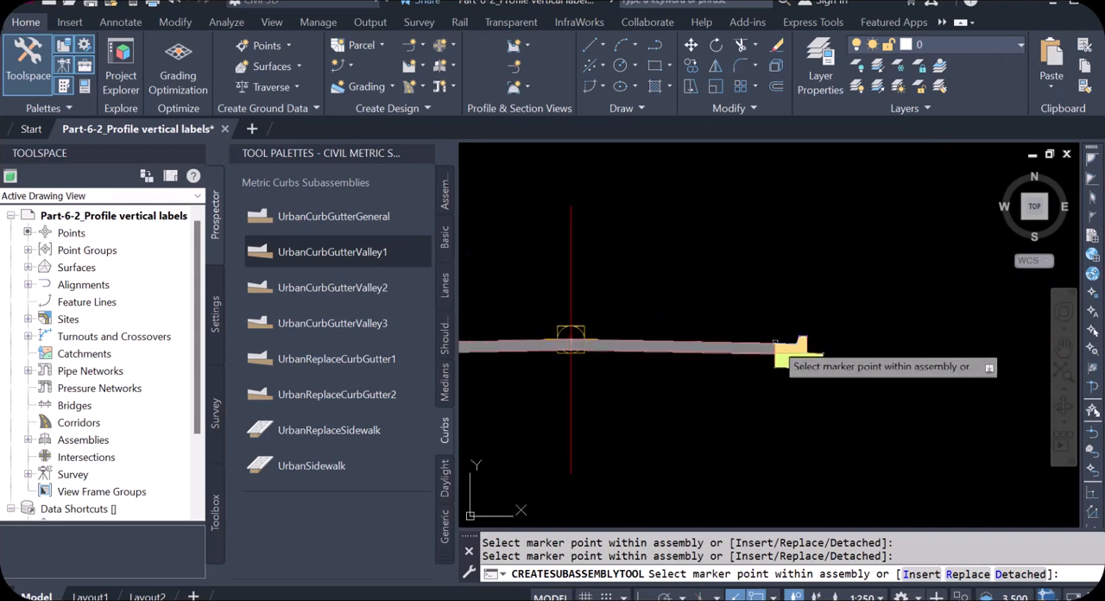
pyautogui.scroll(2, 680, 371)
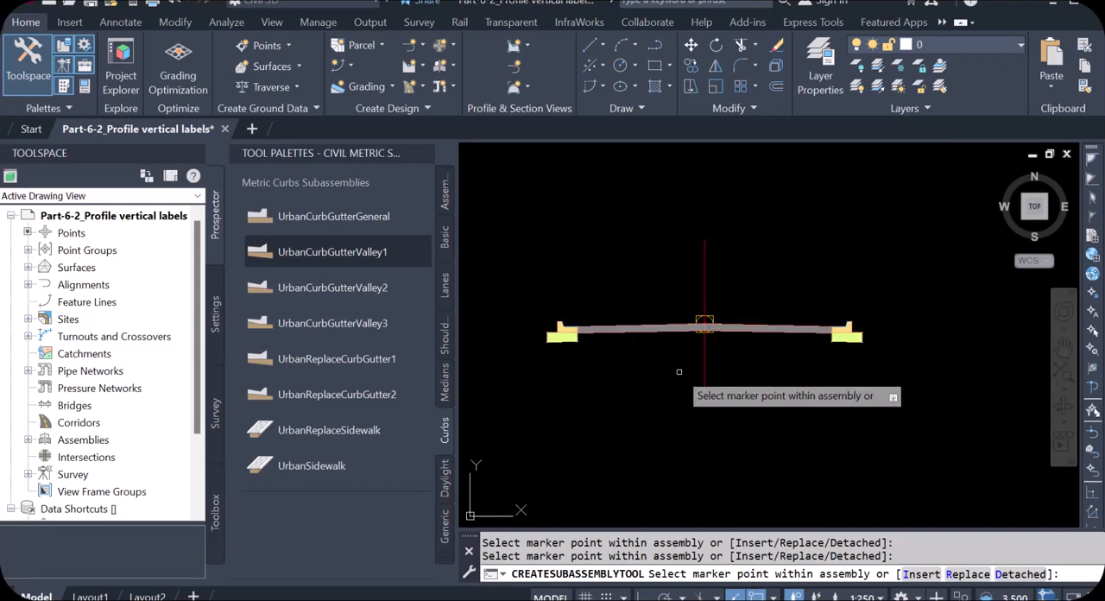
# Attach a DaylightMinOffset subassembly from the metric Daylight set to the top outer corner of the right curb's subbase
pyautogui.scroll(6, 871, 337)
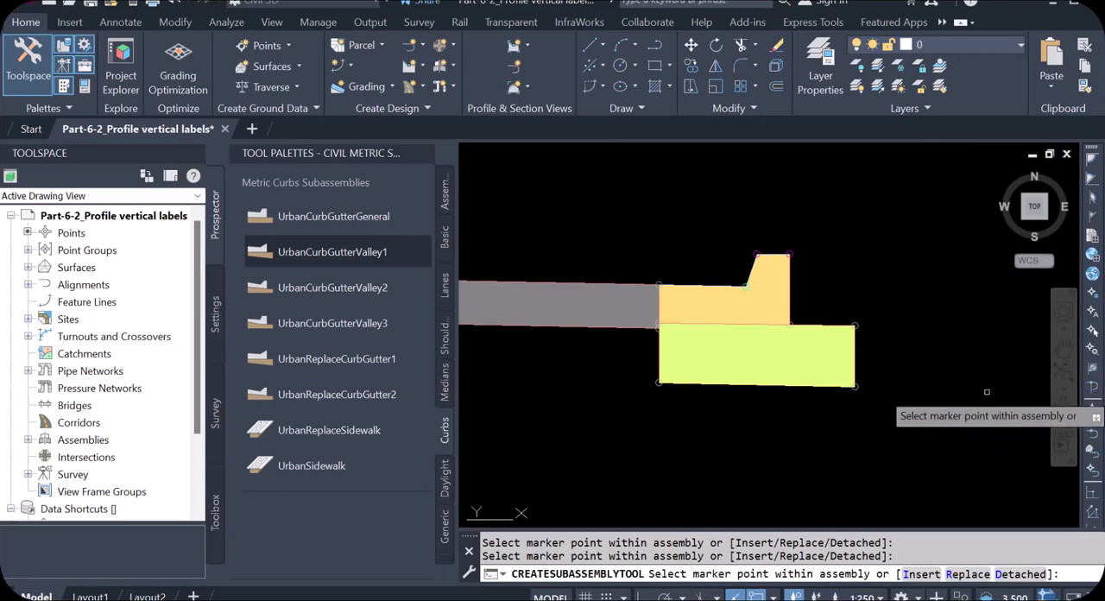
pyautogui.scroll(-4, 873, 334)
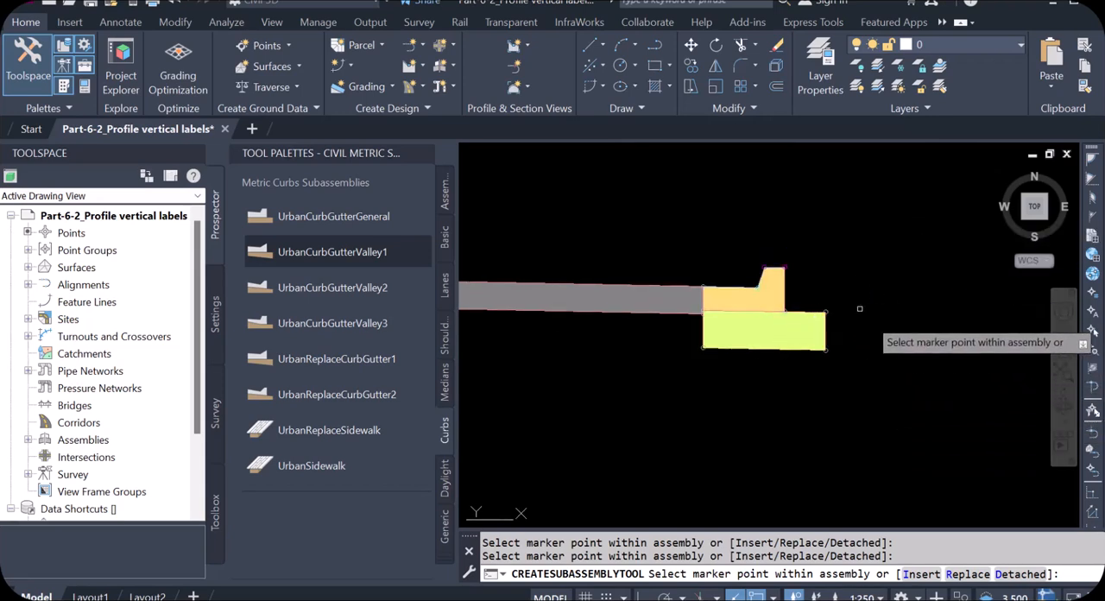
pyautogui.scroll(-5, 903, 350)
pyautogui.scroll(6, 920, 336)
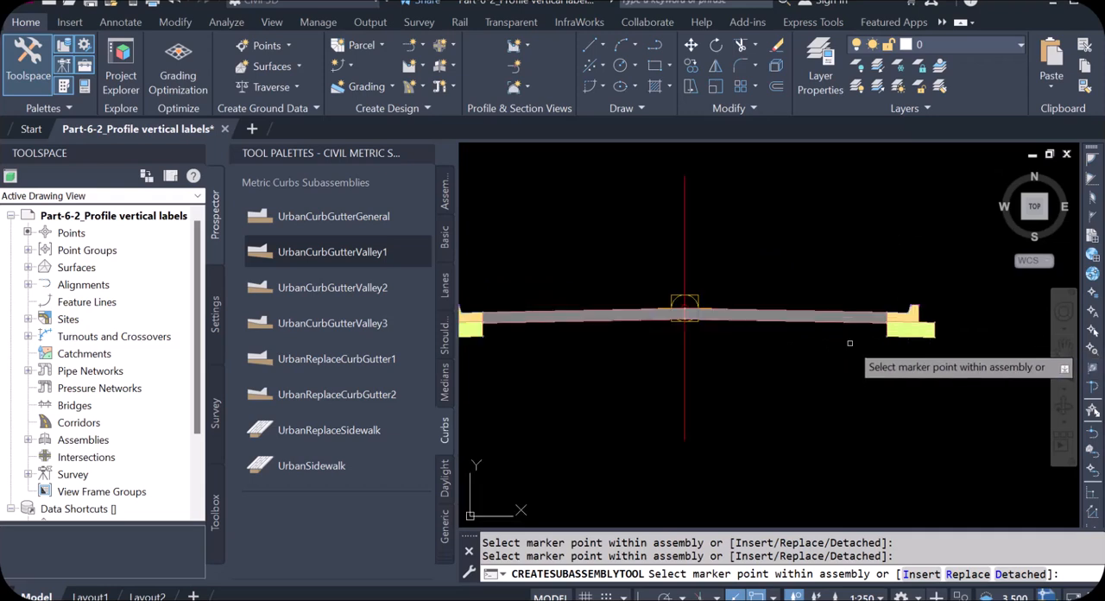
pyautogui.scroll(-2, 915, 356)
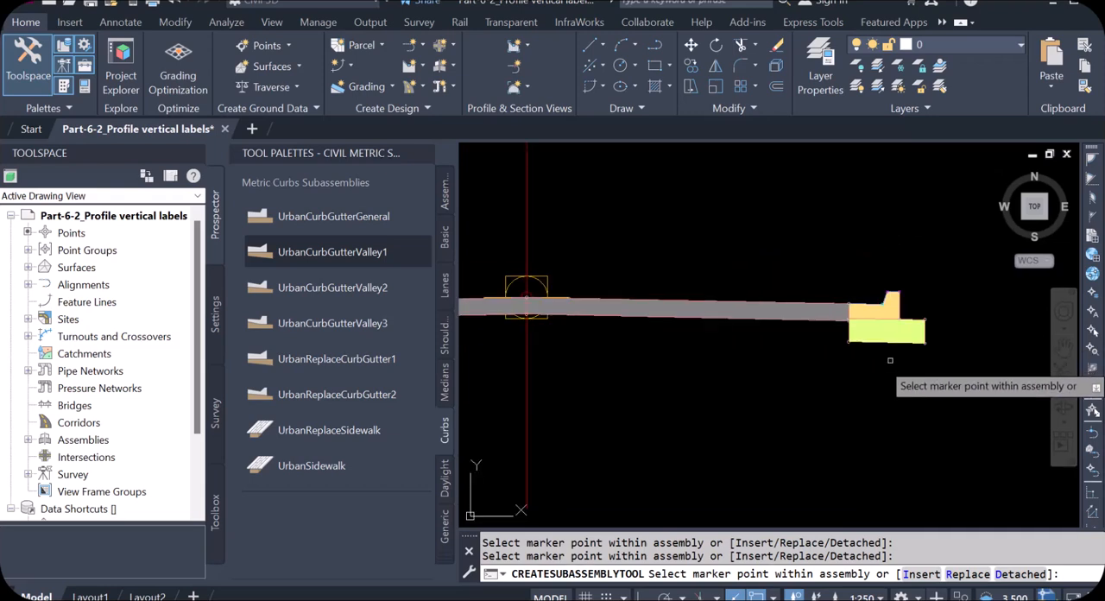
pyautogui.click(444, 474)
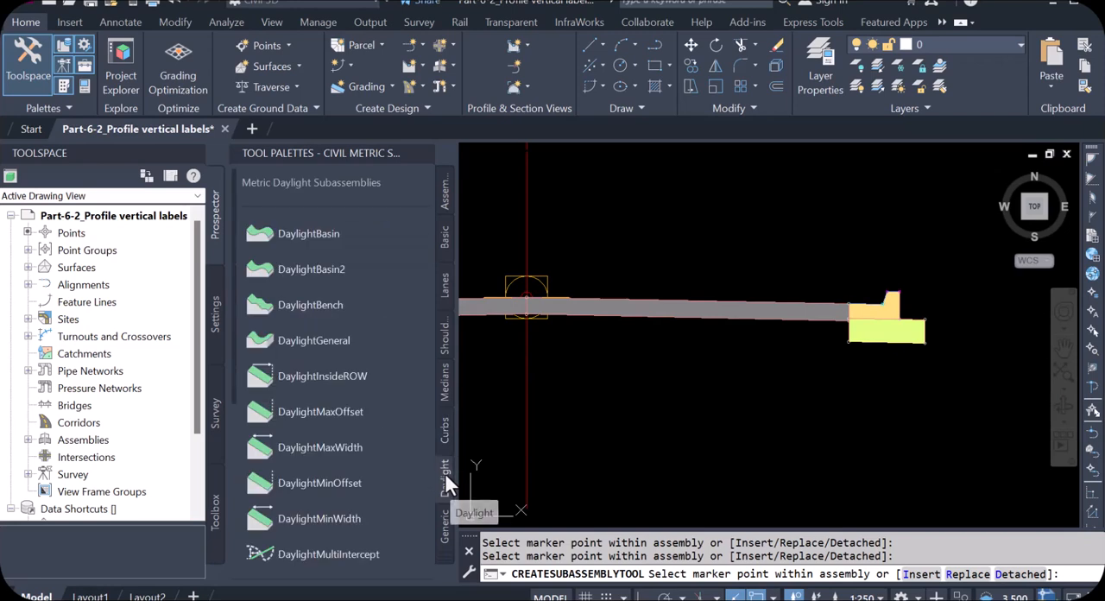
pyautogui.click(282, 231)
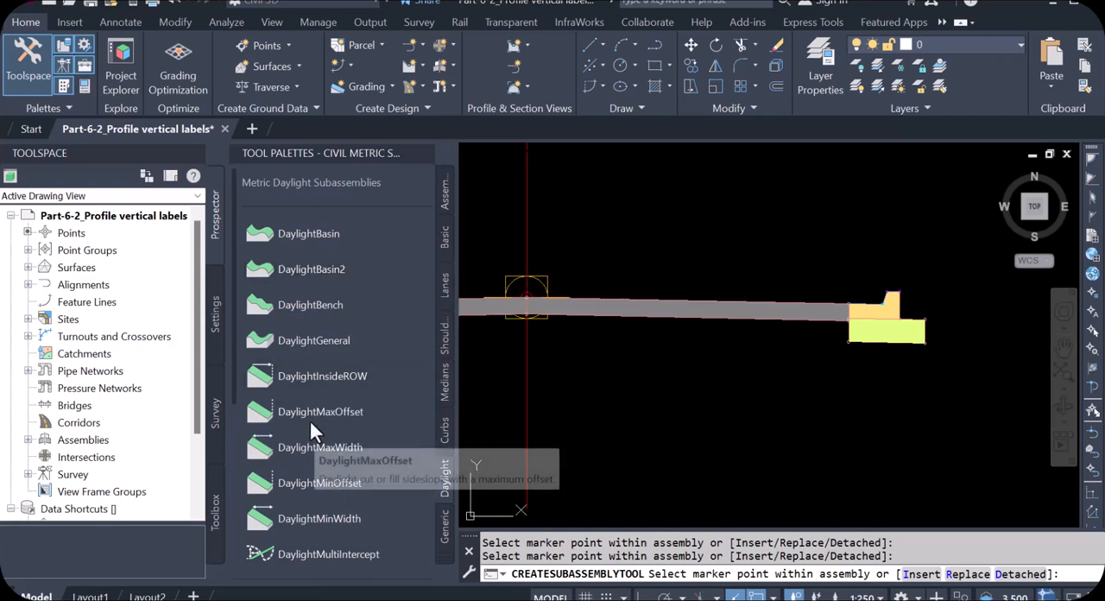
pyautogui.click(317, 486)
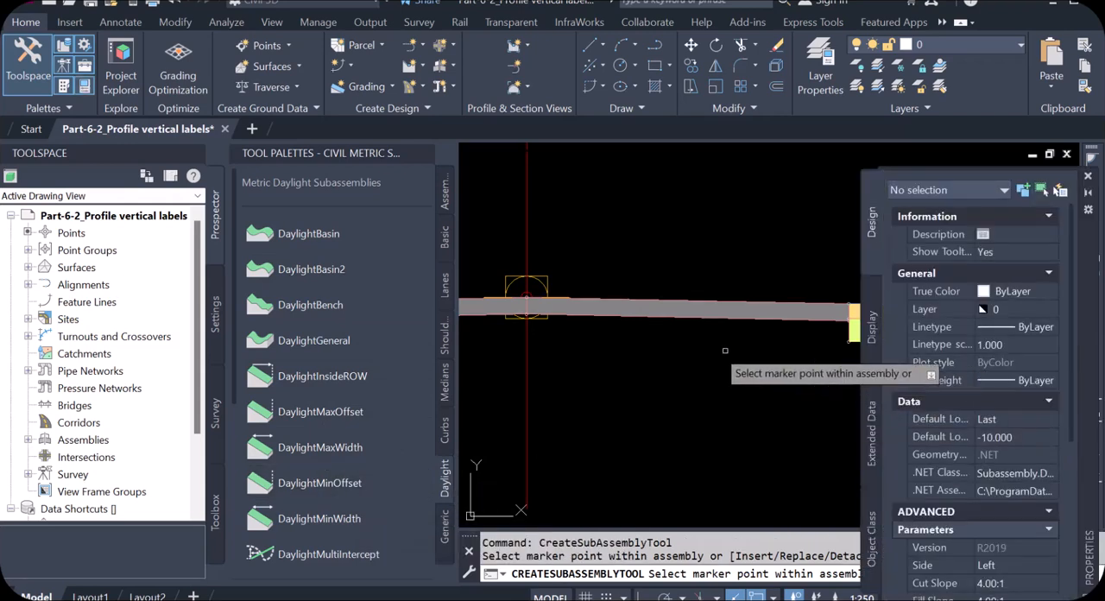
pyautogui.scroll(-4, 484, 381)
pyautogui.scroll(6, 667, 368)
pyautogui.scroll(5, 696, 350)
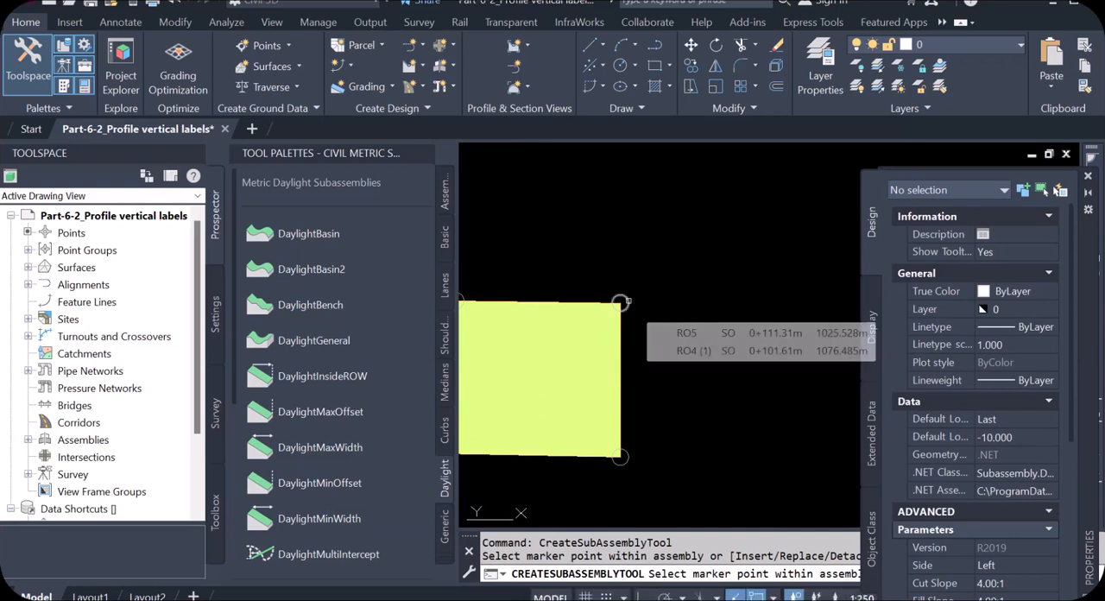
pyautogui.scroll(-3, 670, 283)
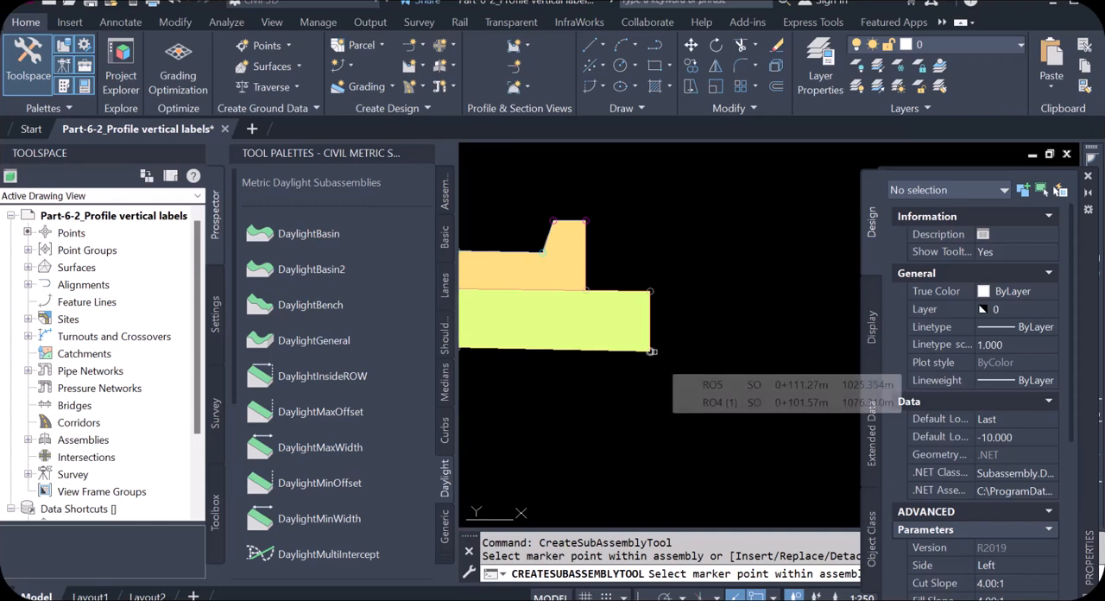
pyautogui.click(654, 290)
pyautogui.scroll(-6, 655, 291)
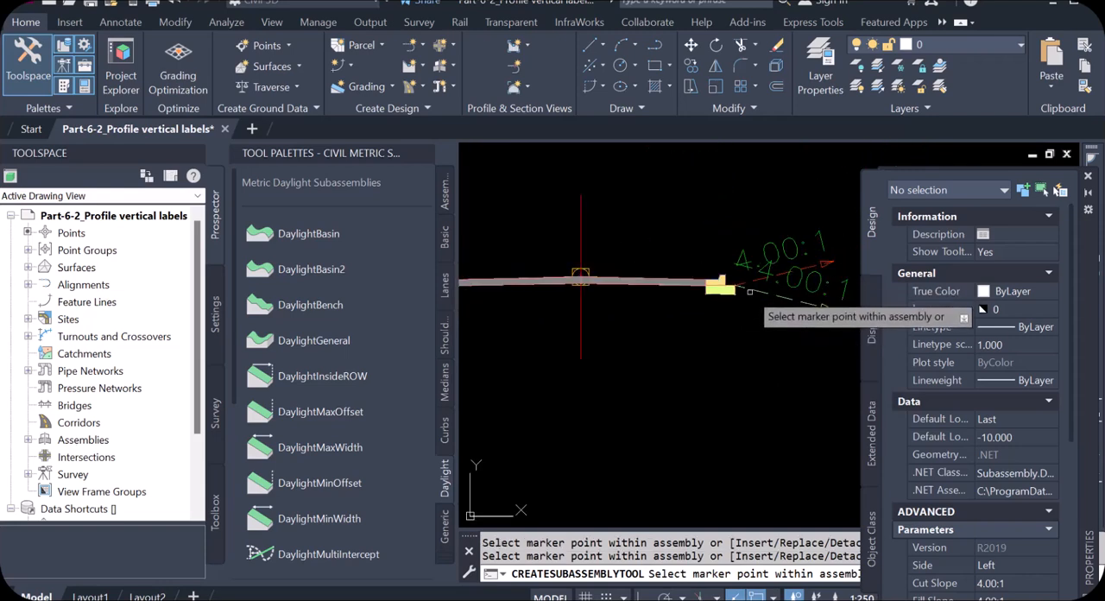
# Attach the same daylight subassembly to the top outer corner of the left curb's subbase and end the placement
pyautogui.scroll(6, 723, 301)
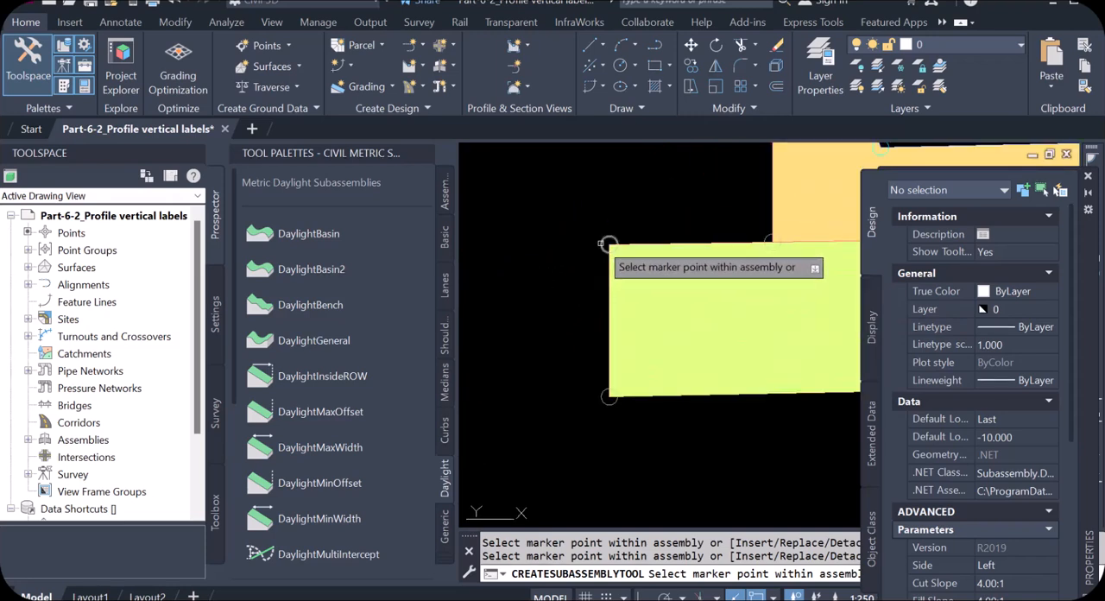
pyautogui.scroll(-6, 604, 254)
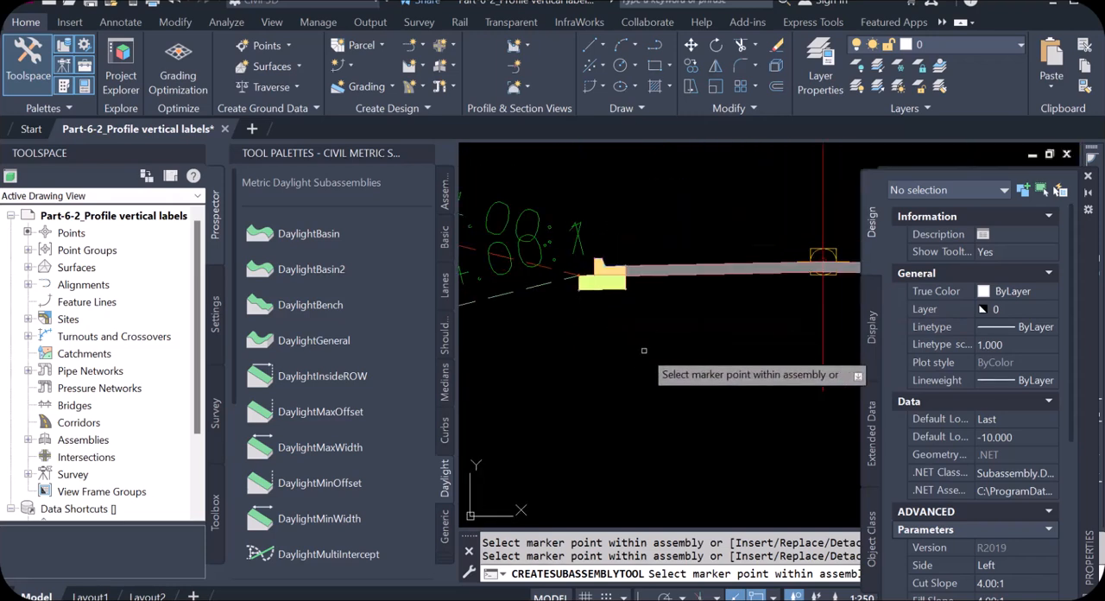
pyautogui.press('Escape')
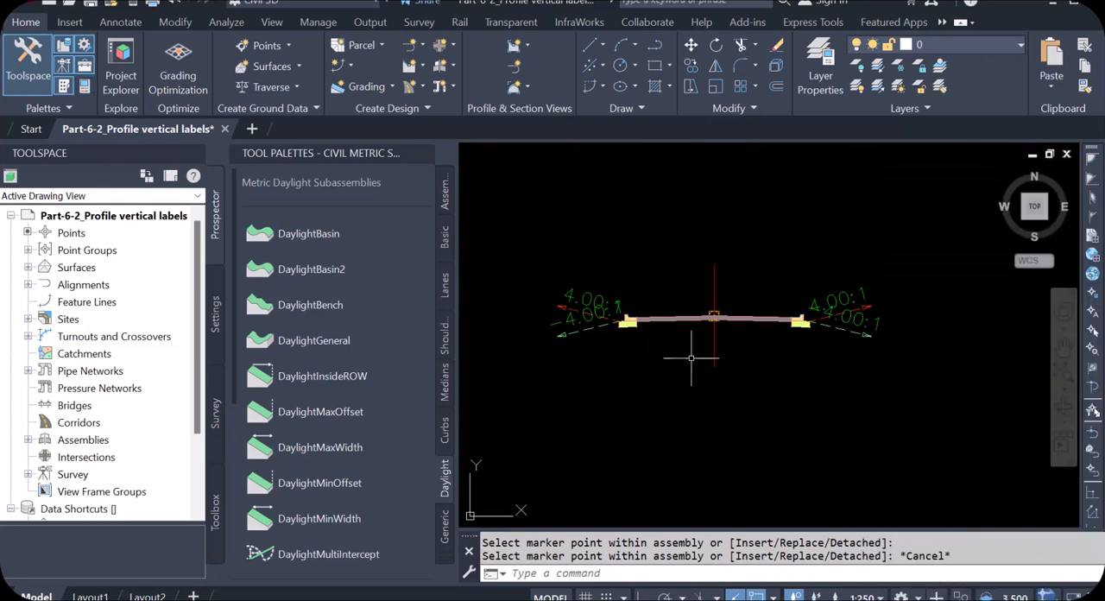
# Examine the pavement, curbs and cut and fill daylight slopes on both sides of the assembly
pyautogui.scroll(3, 888, 338)
pyautogui.scroll(-2, 918, 320)
pyautogui.scroll(2, 874, 305)
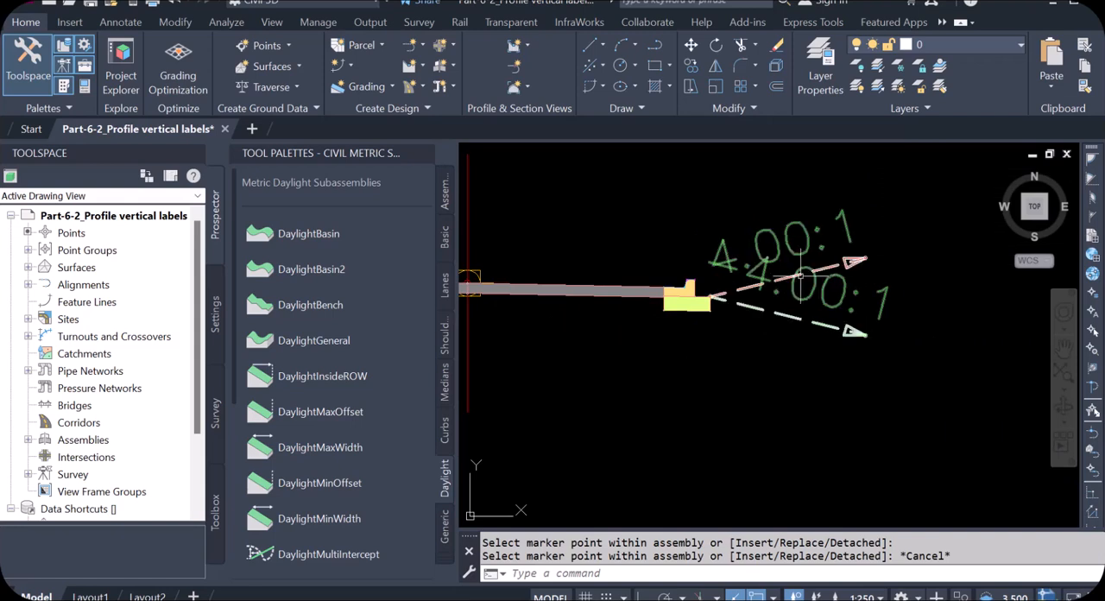
pyautogui.scroll(-4, 920, 296)
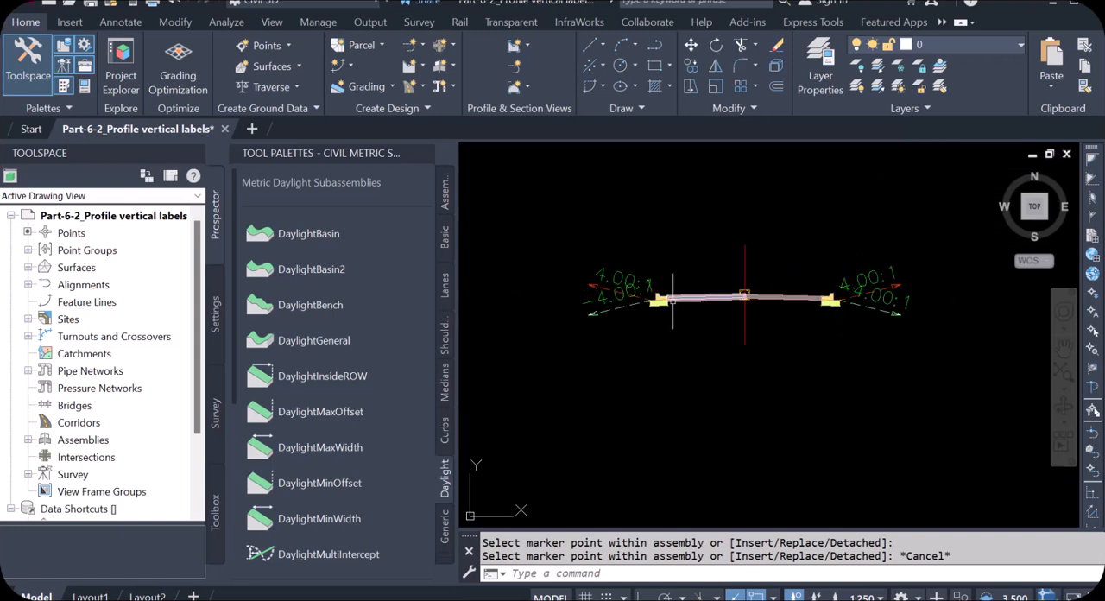
pyautogui.scroll(2, 664, 301)
pyautogui.scroll(-2, 665, 284)
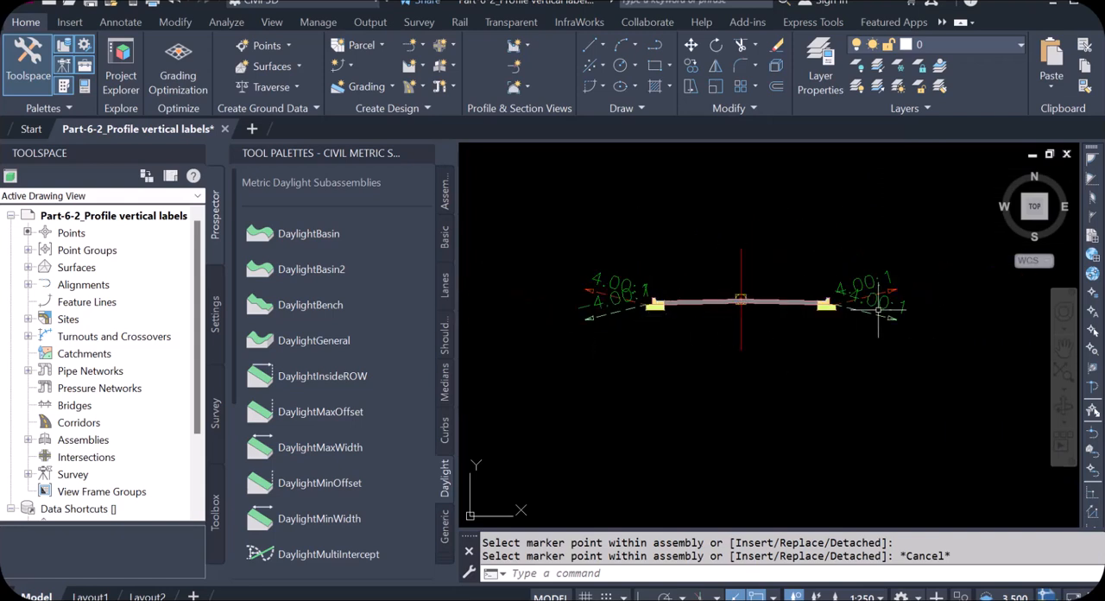
pyautogui.scroll(4, 879, 309)
pyautogui.scroll(2, 886, 299)
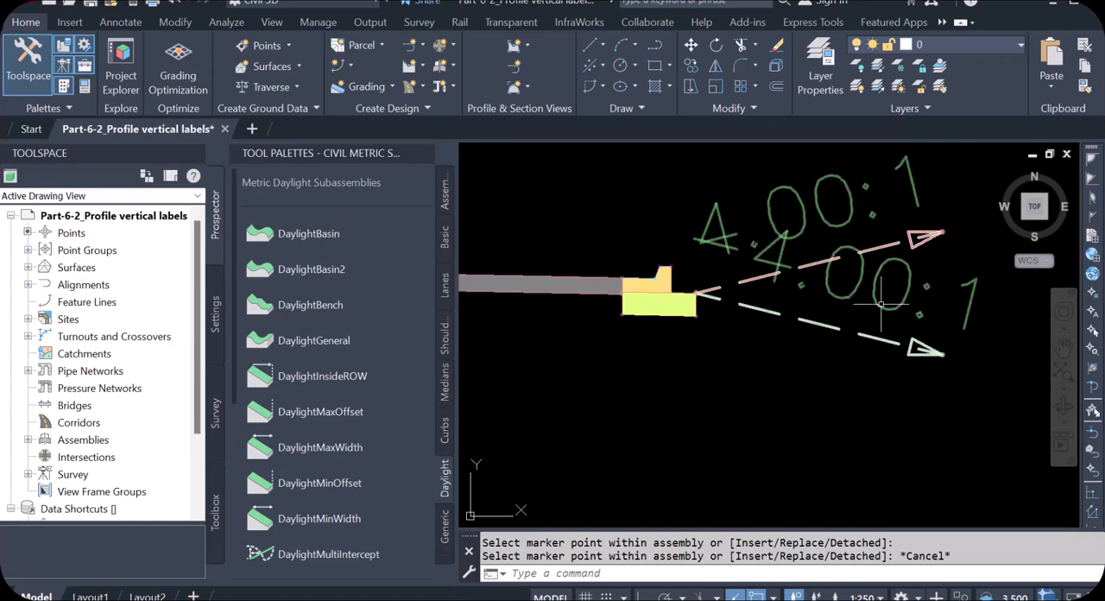
# Set the cut slope and fill slope of the right DaylightMinOffset subassembly to 2:1 in its subassembly properties
pyautogui.click(879, 304)
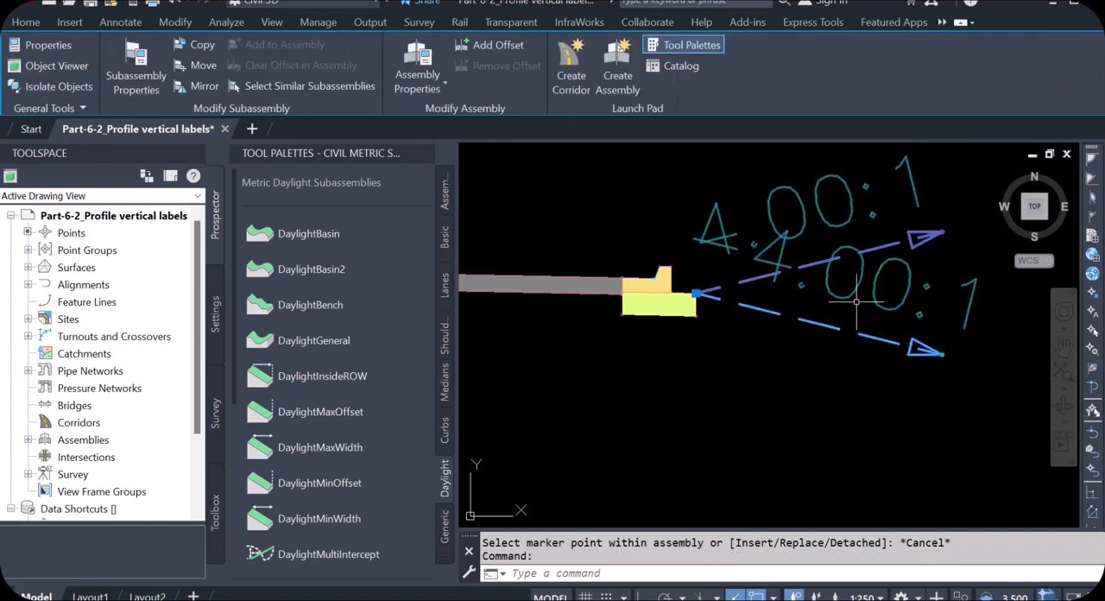
pyautogui.rightClick(854, 297)
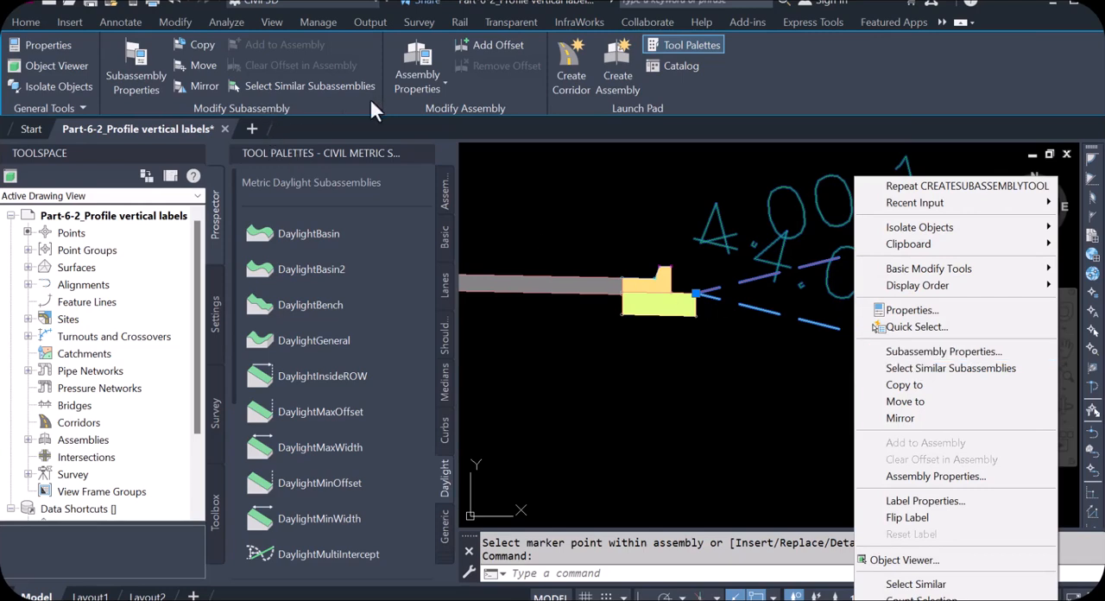
pyautogui.click(941, 354)
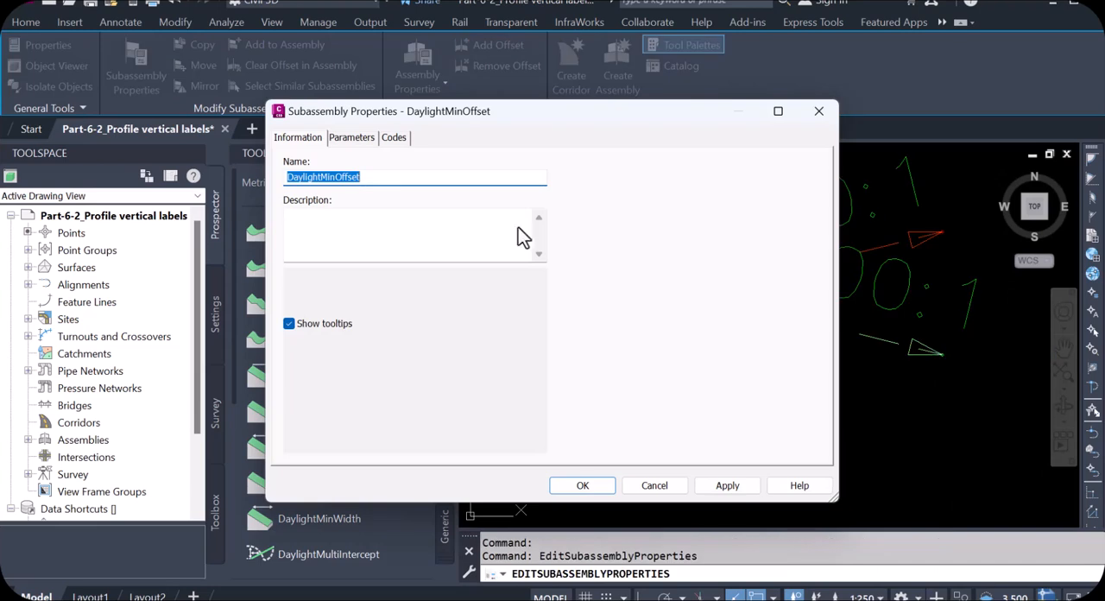
pyautogui.click(354, 138)
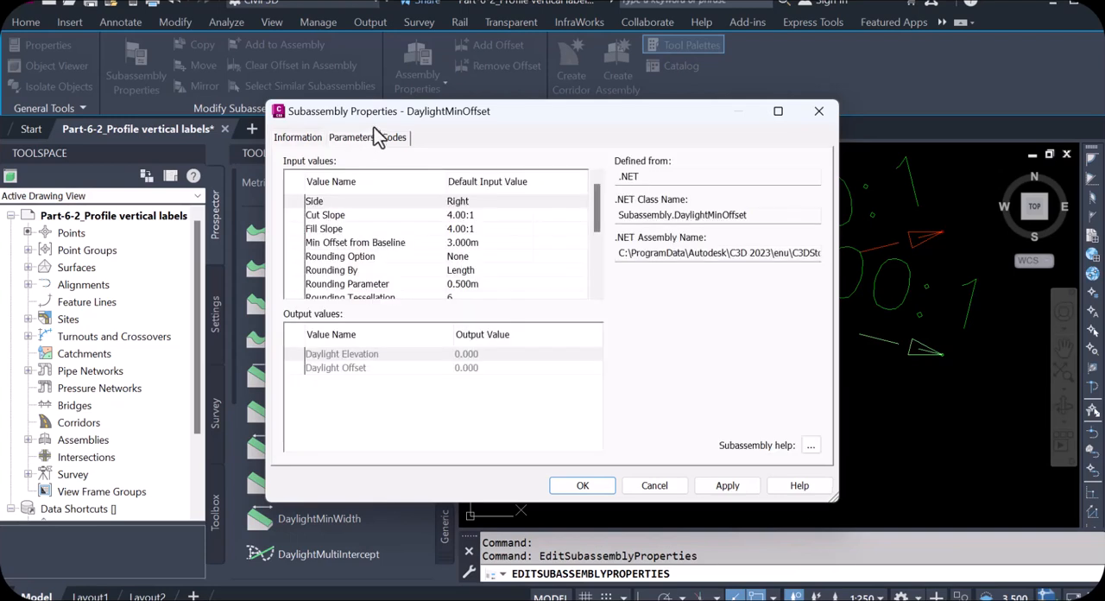
pyautogui.click(480, 218)
pyautogui.click(480, 218)
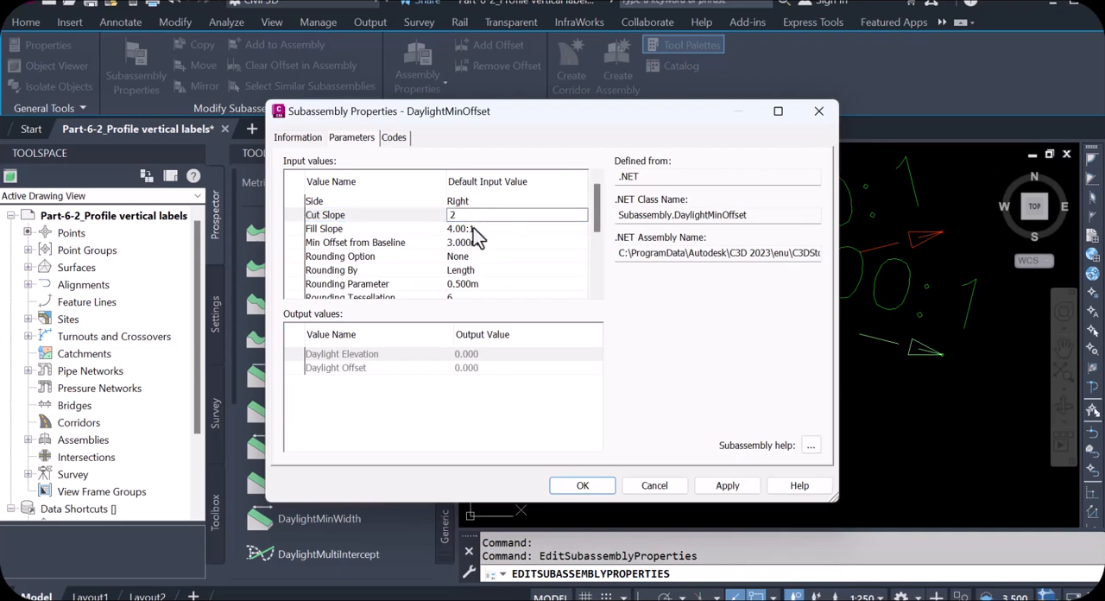
pyautogui.press('Return')
pyautogui.click(480, 230)
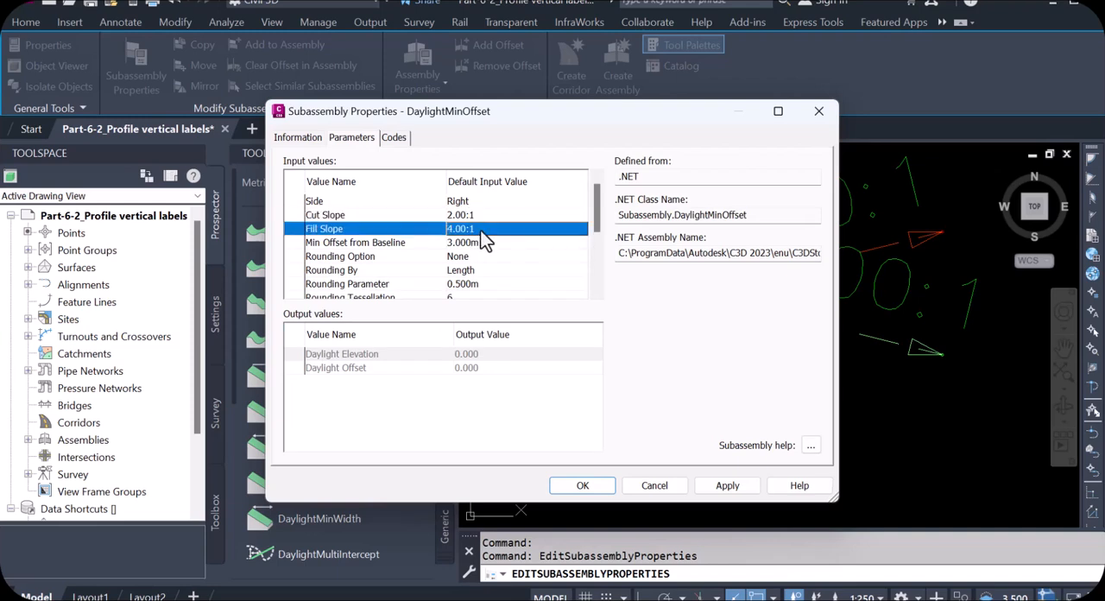
pyautogui.click(480, 230)
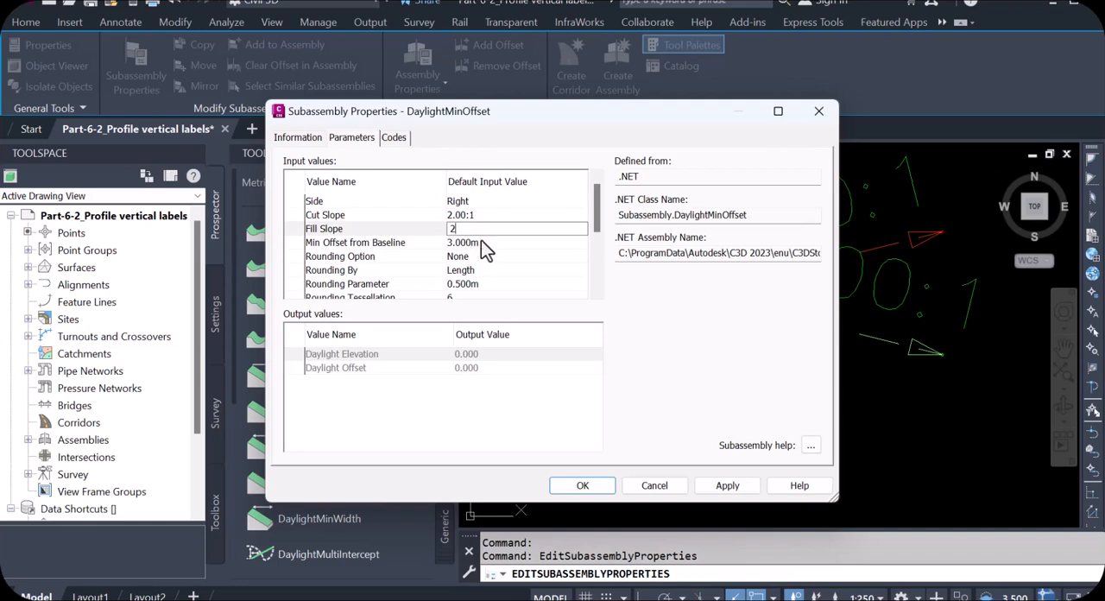
# Set the right daylight's minimum offset from baseline to 2 m and apply the parameter changes
pyautogui.click(481, 243)
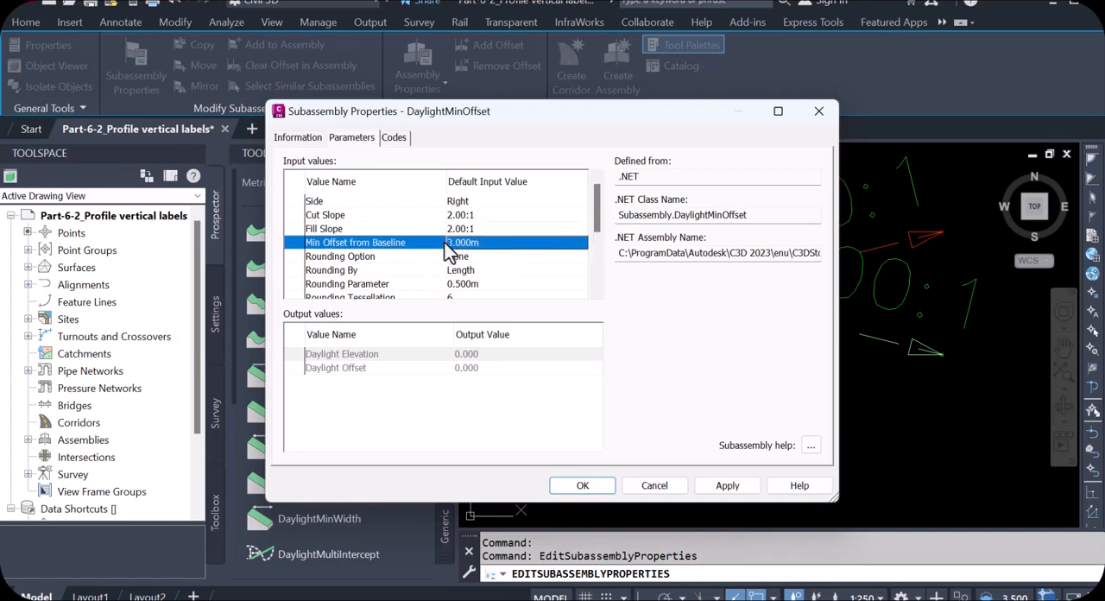
pyautogui.click(480, 242)
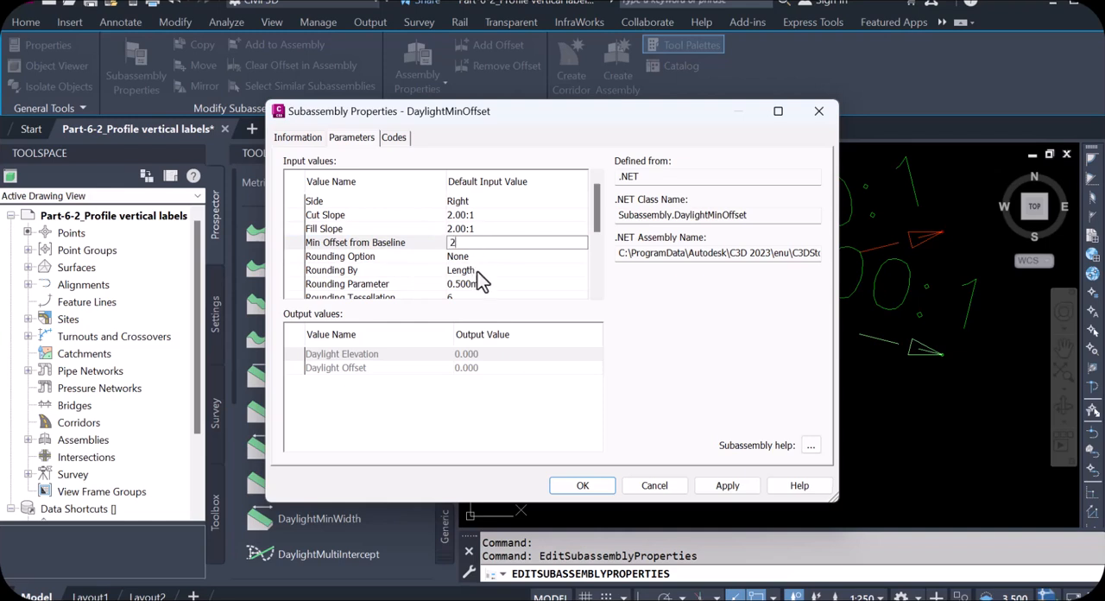
pyautogui.scroll(-4, 480, 282)
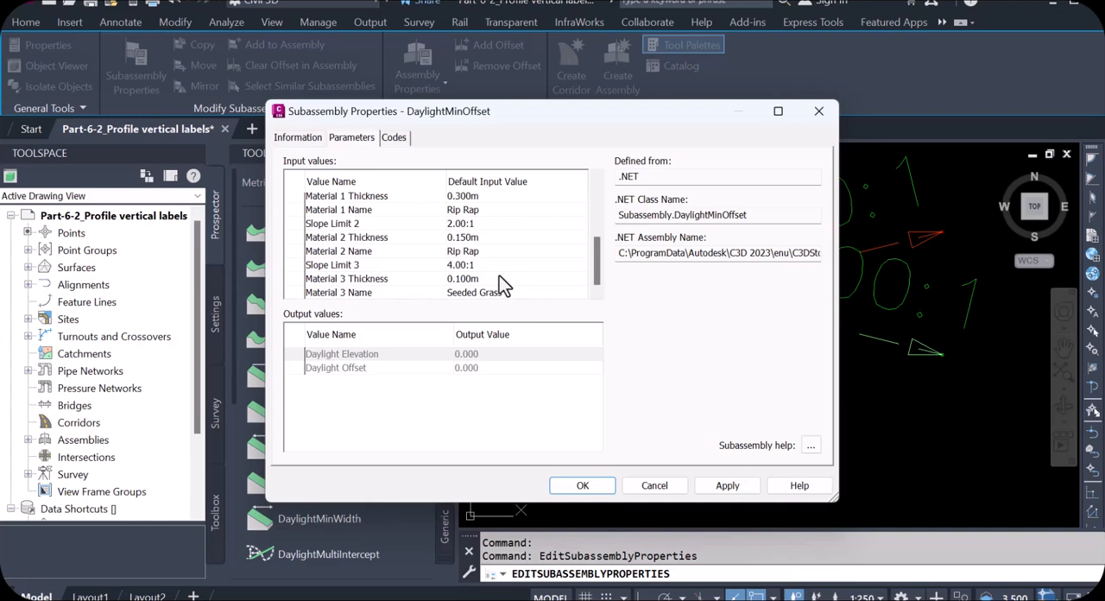
pyautogui.scroll(2, 499, 276)
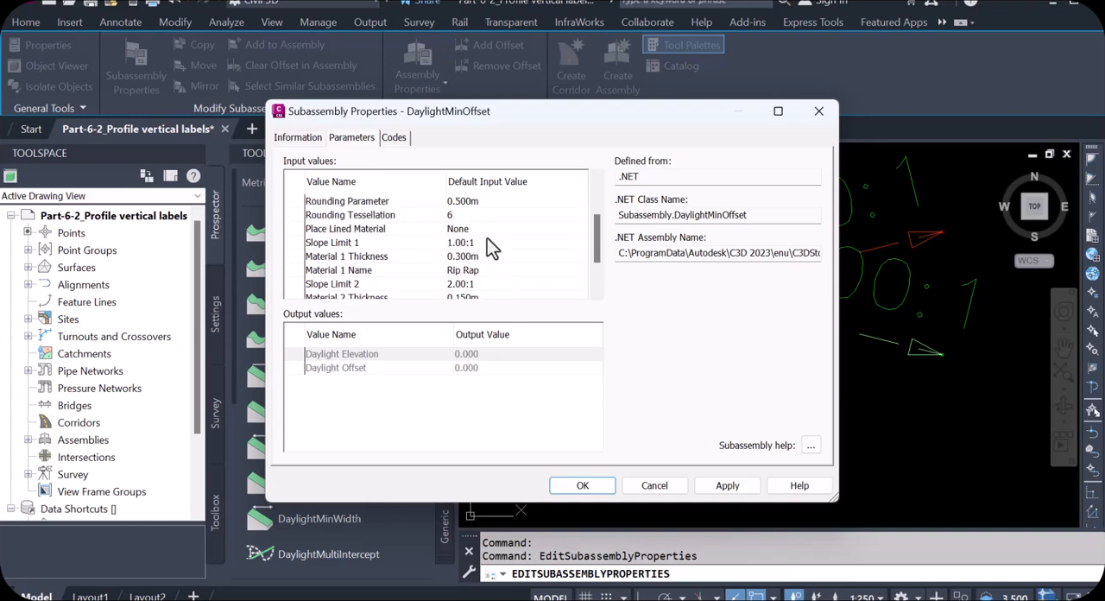
pyautogui.scroll(1, 486, 237)
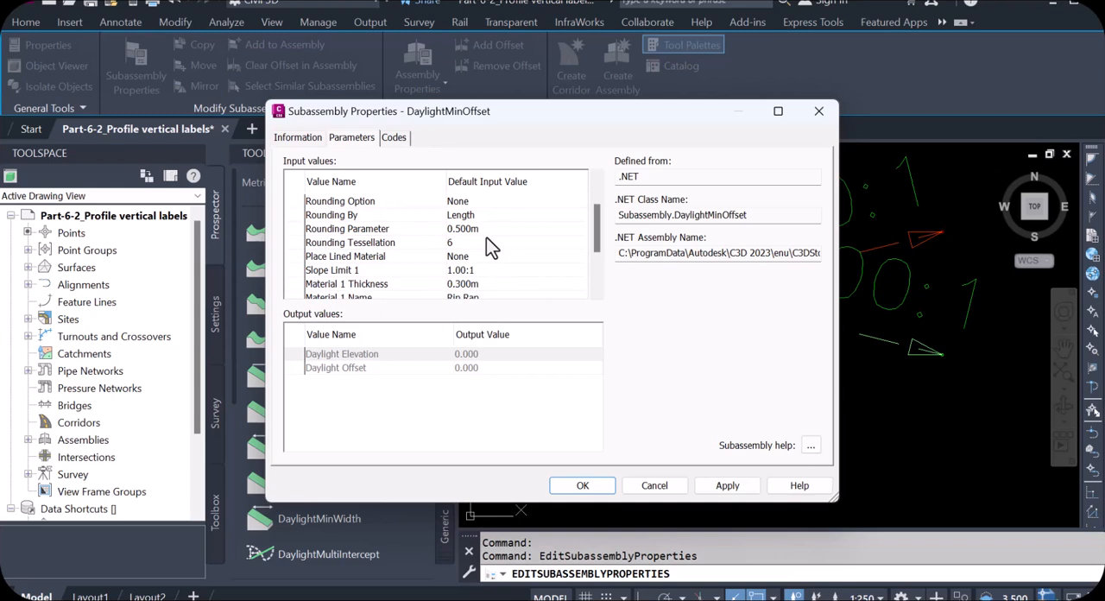
pyautogui.scroll(1, 486, 237)
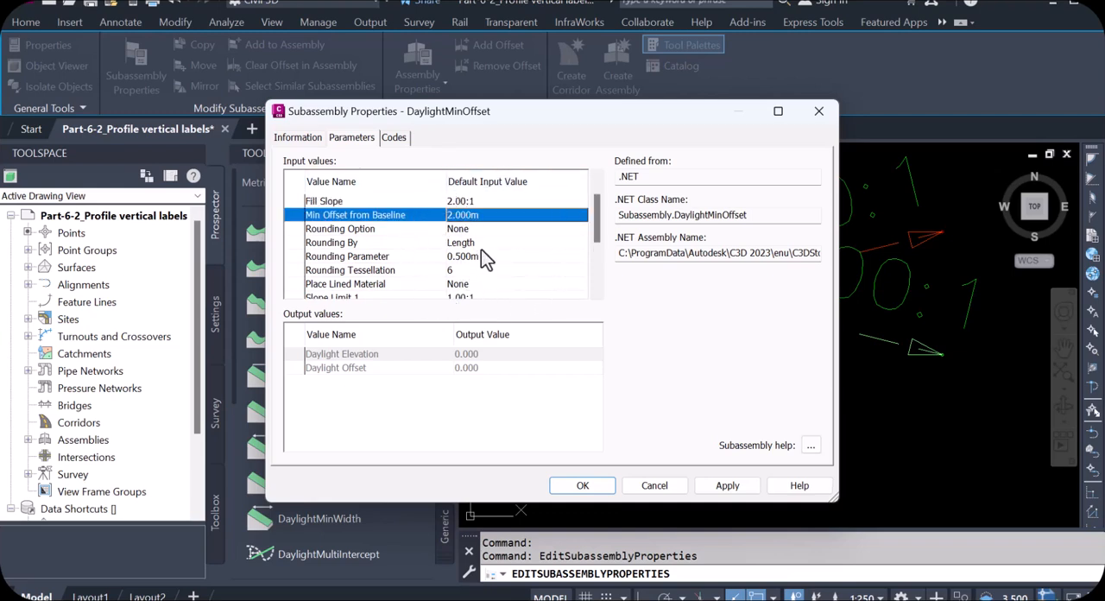
pyautogui.click(725, 485)
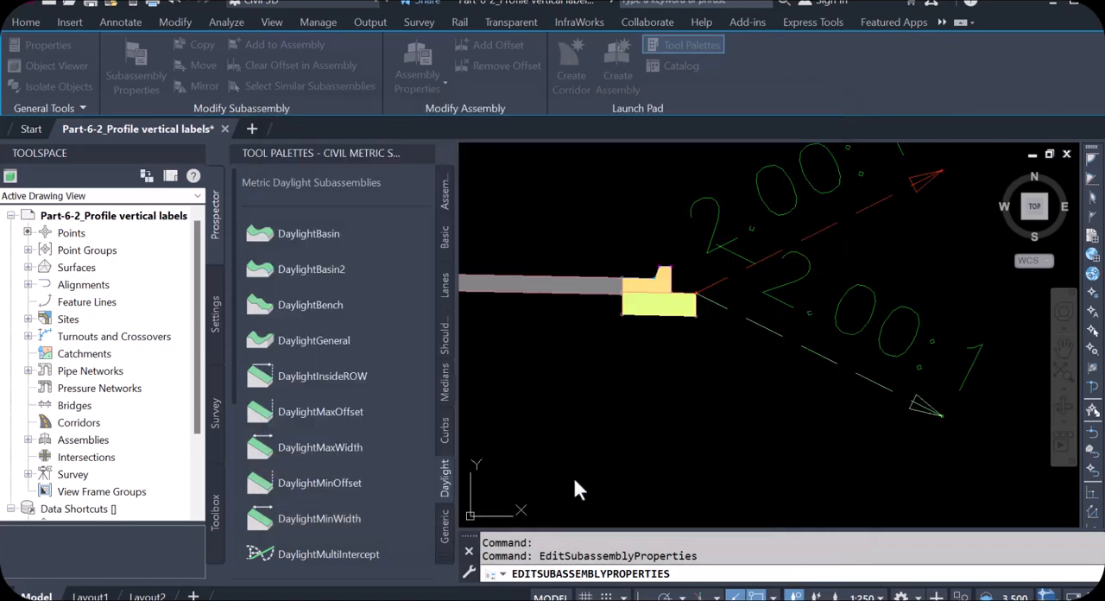
pyautogui.click(577, 482)
# Delete the daylight subassembly with the 4.00:1 slopes from the left side of the assembly
pyautogui.scroll(2, 812, 248)
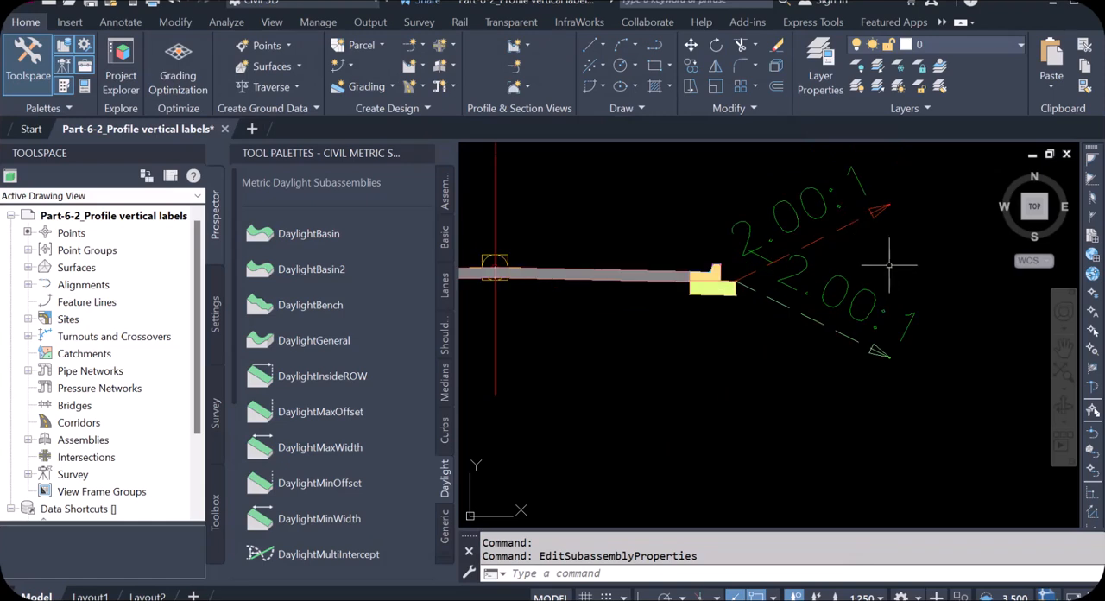
pyautogui.scroll(-4, 903, 291)
pyautogui.scroll(2, 872, 292)
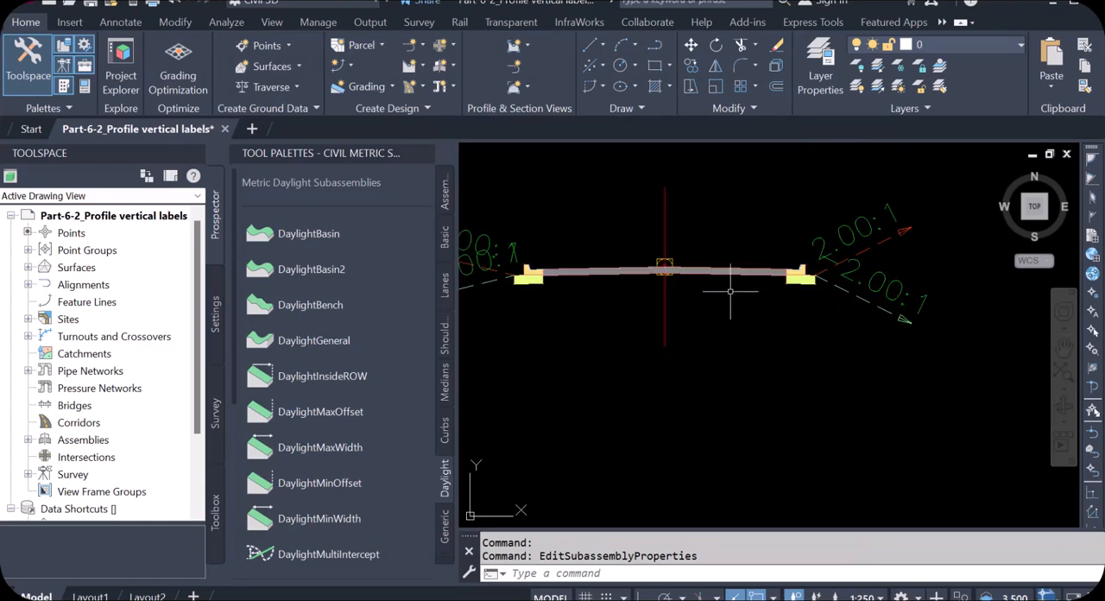
pyautogui.scroll(-3, 730, 299)
pyautogui.scroll(3, 526, 267)
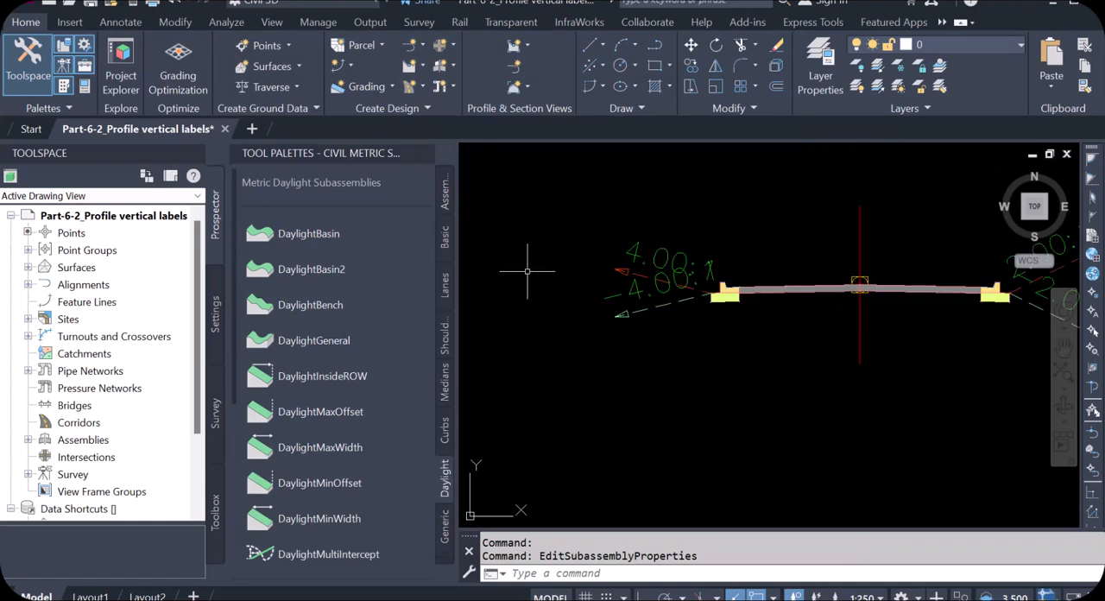
pyautogui.scroll(2, 553, 263)
pyautogui.scroll(-2, 605, 294)
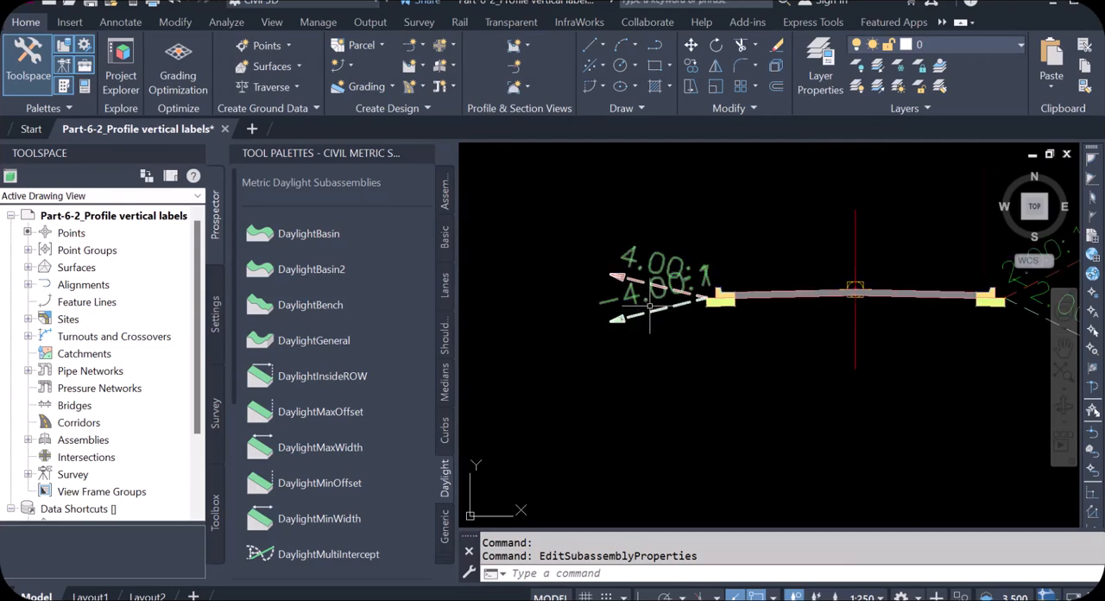
pyautogui.scroll(2, 643, 312)
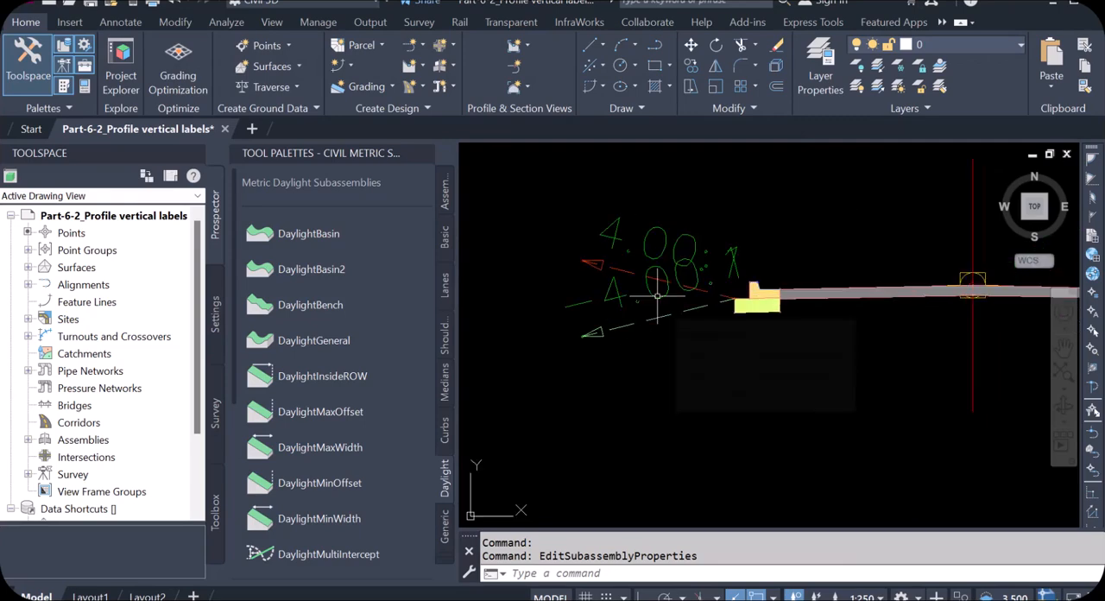
pyautogui.click(670, 342)
pyautogui.click(613, 228)
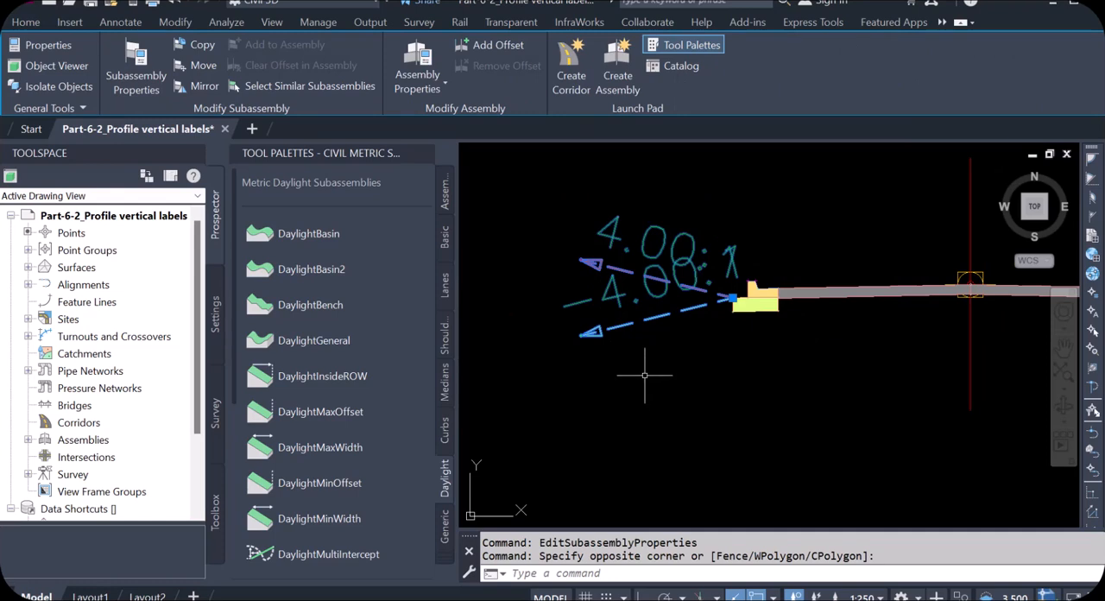
pyautogui.press('Delete')
# Mirror the right daylight subassembly onto the top outer corner of the left curb's subbase and clear the selection
pyautogui.scroll(-3, 636, 346)
pyautogui.scroll(2, 649, 345)
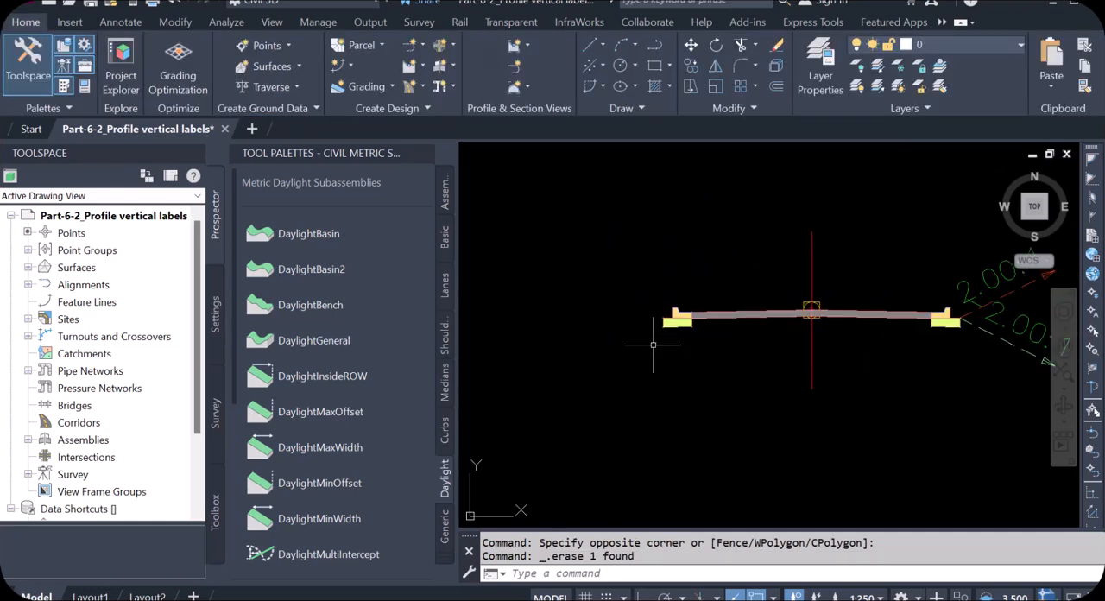
pyautogui.click(981, 275)
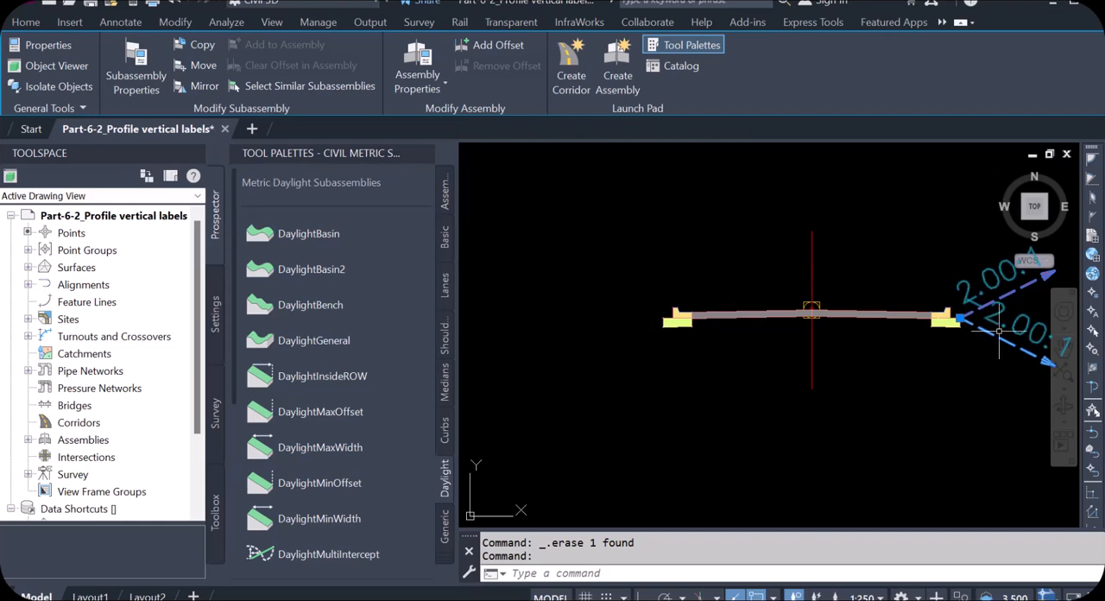
pyautogui.click(194, 86)
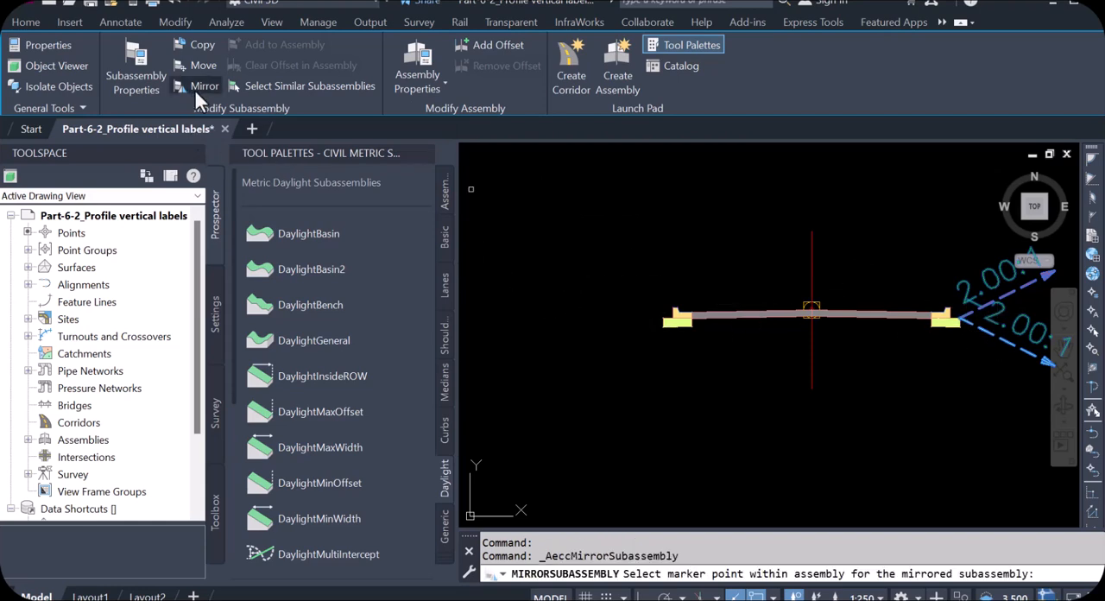
pyautogui.scroll(5, 656, 341)
pyautogui.scroll(3, 693, 301)
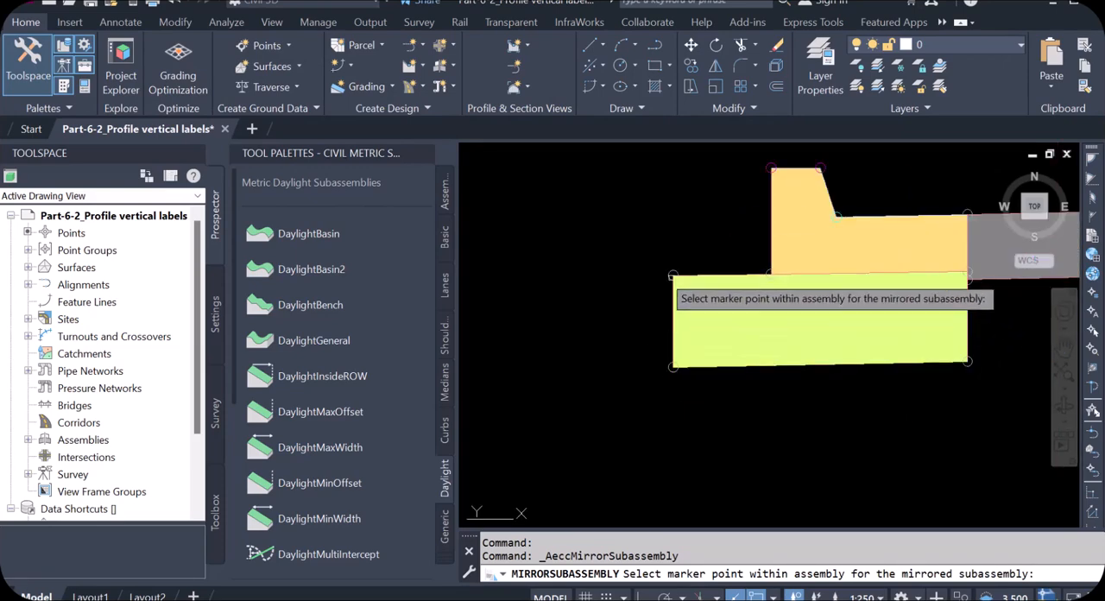
pyautogui.click(676, 277)
pyautogui.scroll(-5, 592, 264)
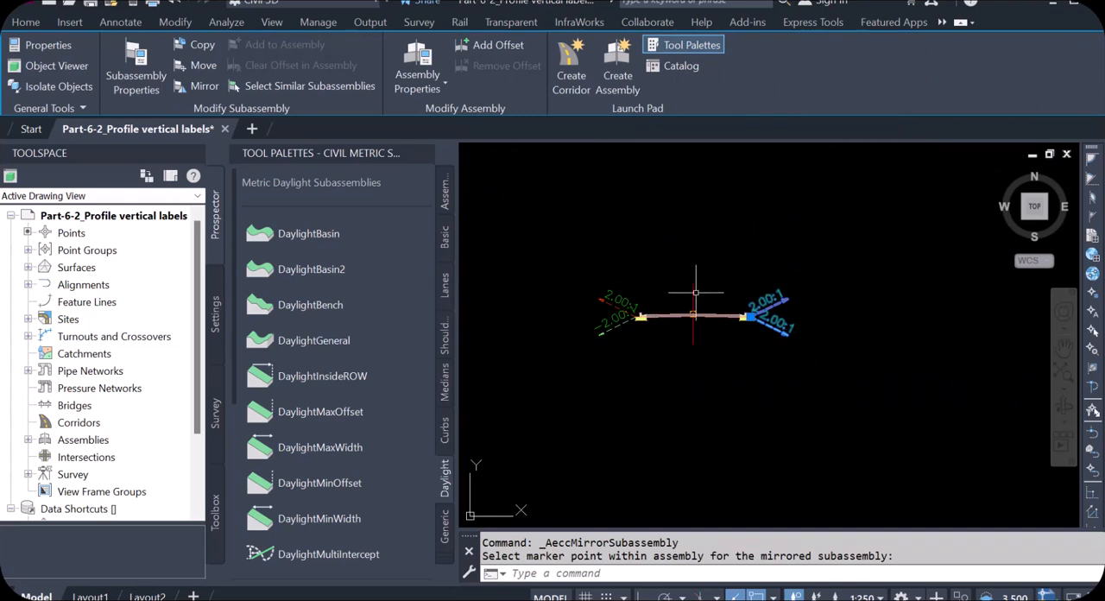
pyautogui.press('Escape')
# Examine the pavement, curbs and daylight slopes on both sides of the assembly for symmetry
pyautogui.scroll(4, 734, 313)
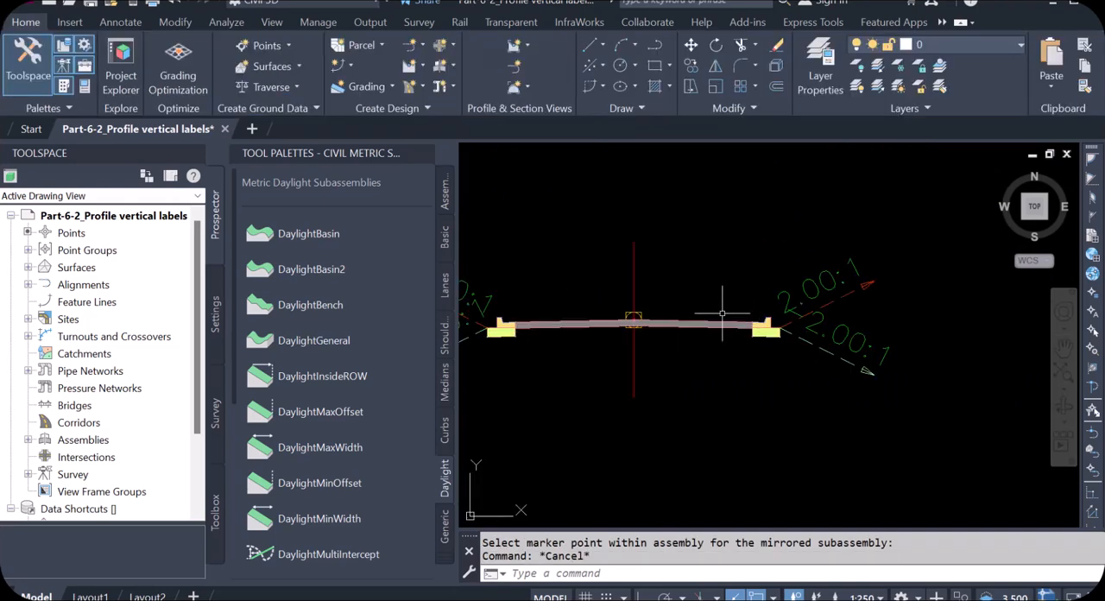
pyautogui.scroll(-2, 777, 371)
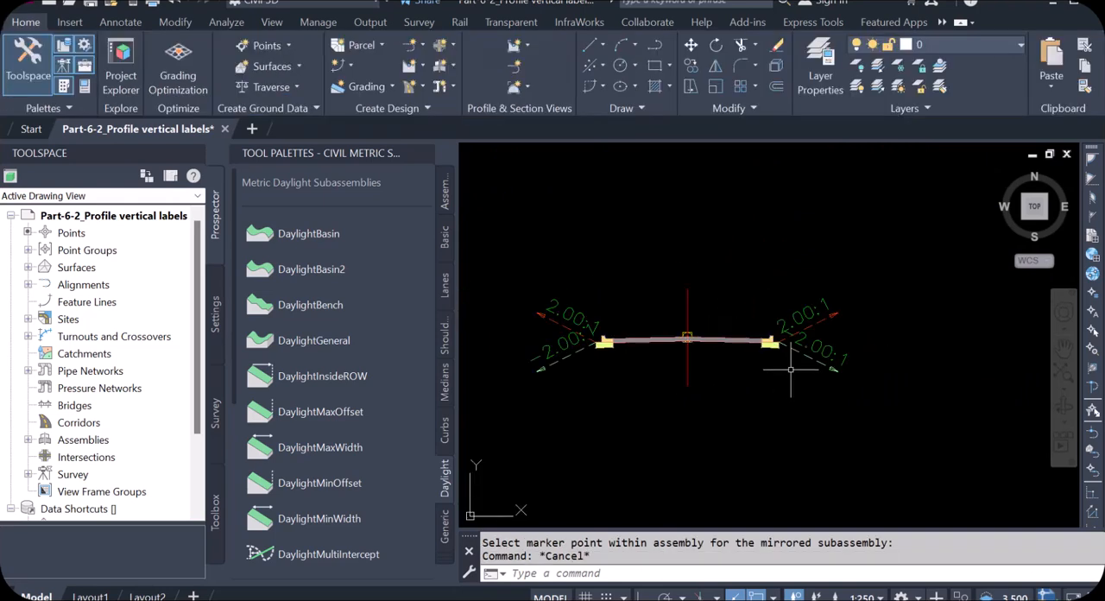
pyautogui.scroll(4, 636, 361)
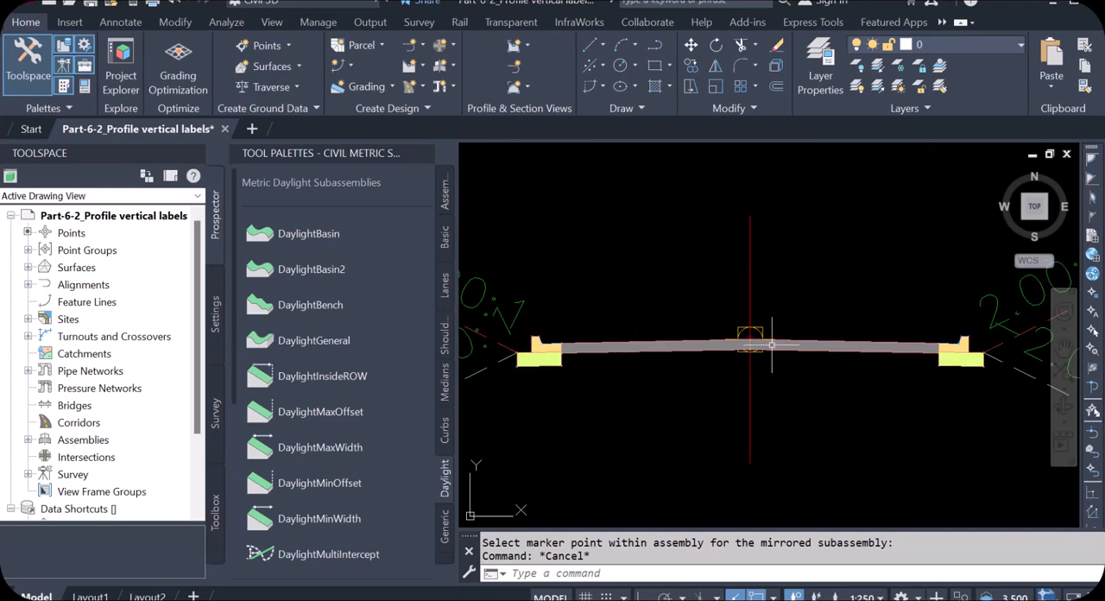
pyautogui.scroll(4, 797, 303)
pyautogui.scroll(-5, 742, 345)
pyautogui.scroll(3, 656, 330)
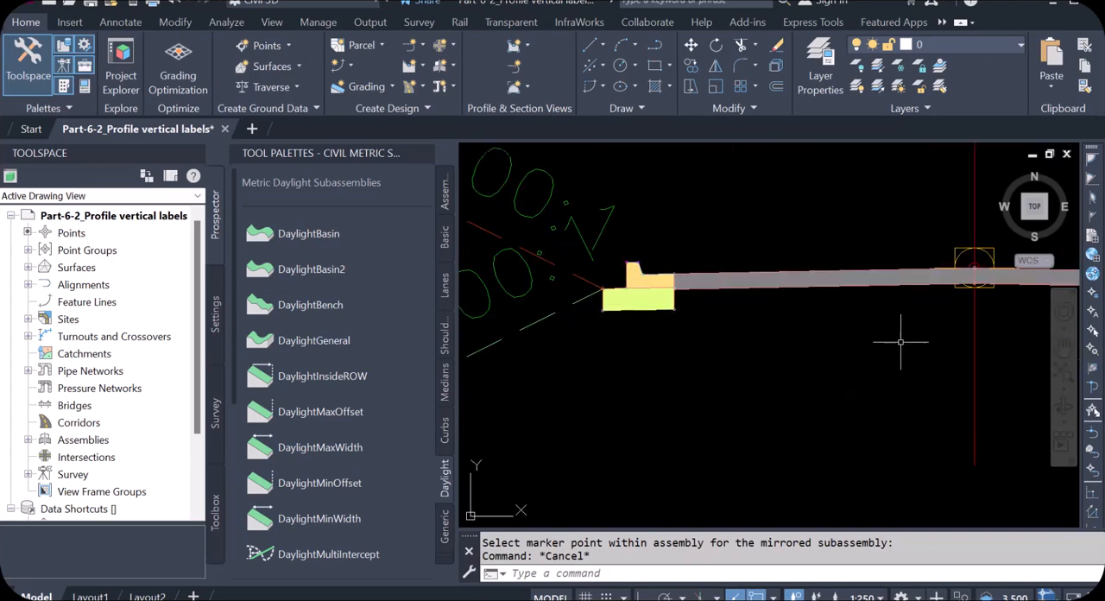
pyautogui.scroll(-3, 907, 338)
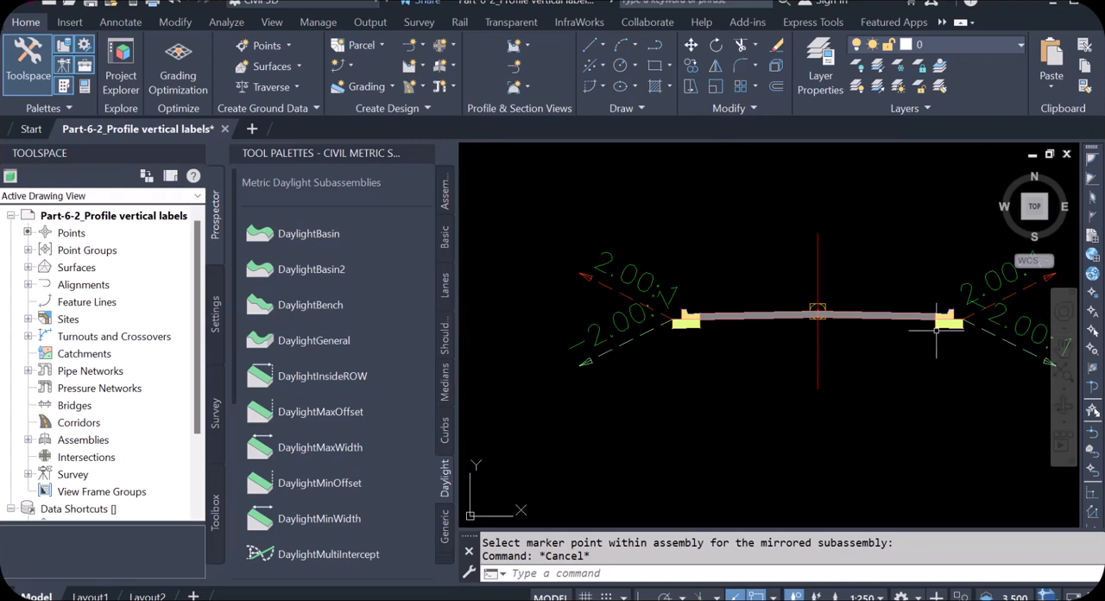
pyautogui.scroll(4, 936, 329)
pyautogui.scroll(-2, 937, 329)
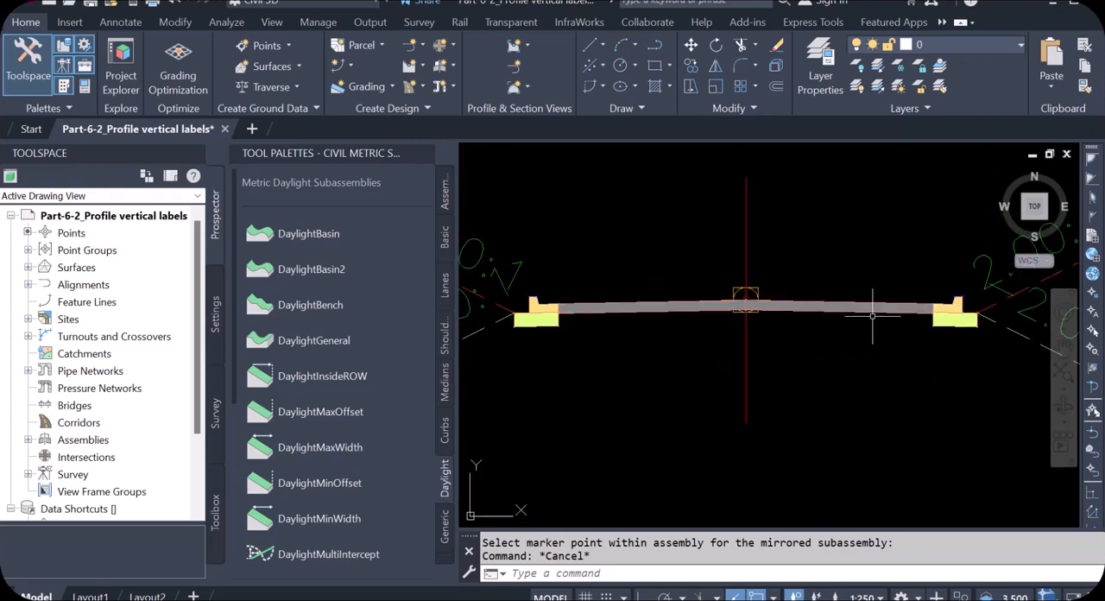
pyautogui.scroll(-2, 699, 354)
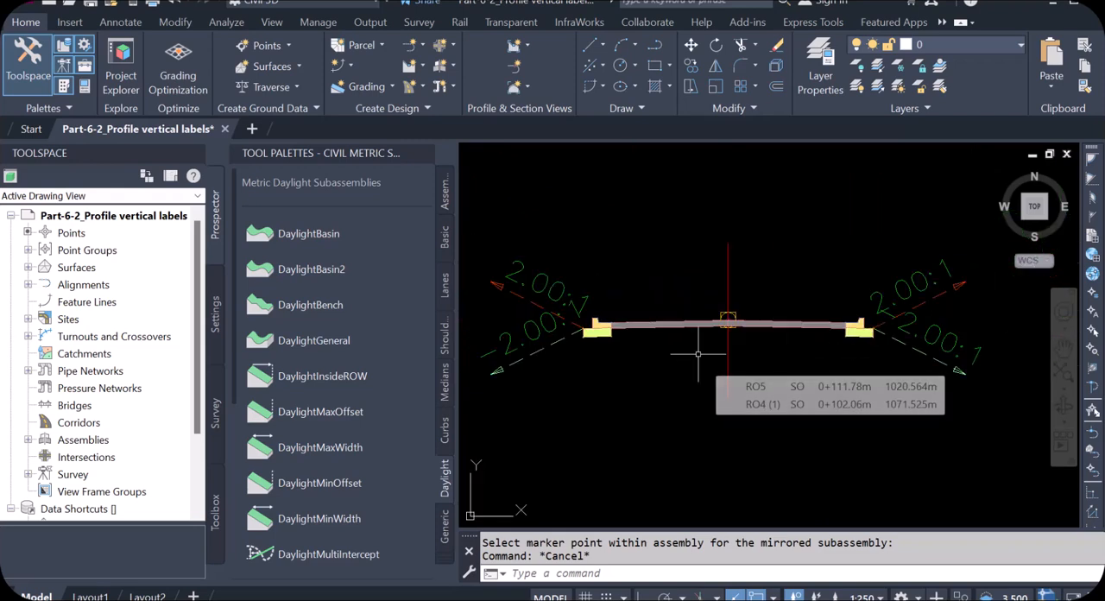
pyautogui.scroll(5, 610, 361)
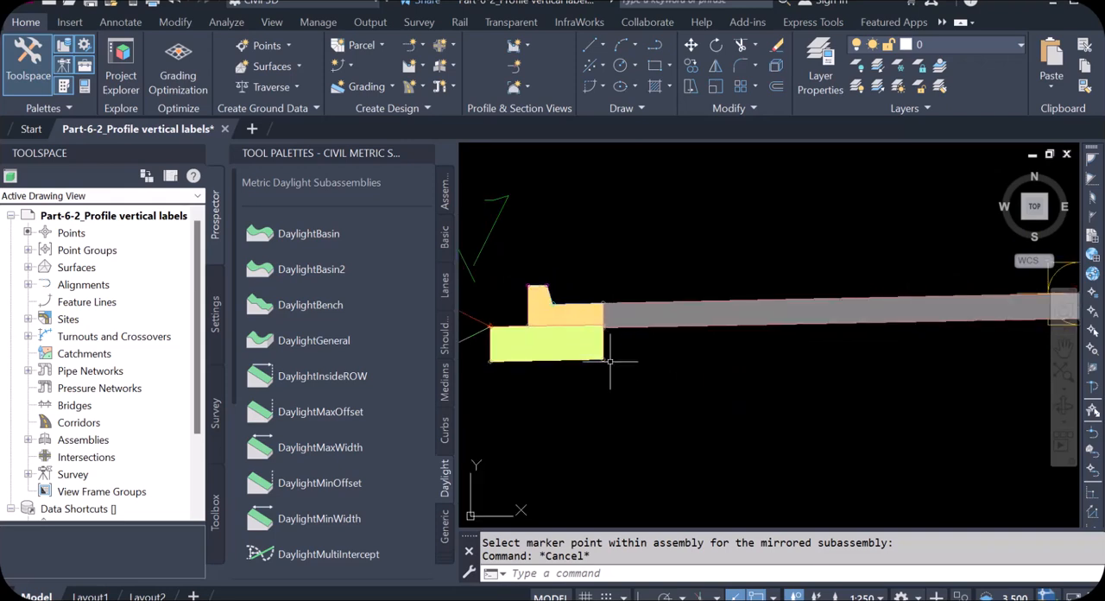
pyautogui.scroll(-2, 642, 332)
pyautogui.scroll(-3, 640, 336)
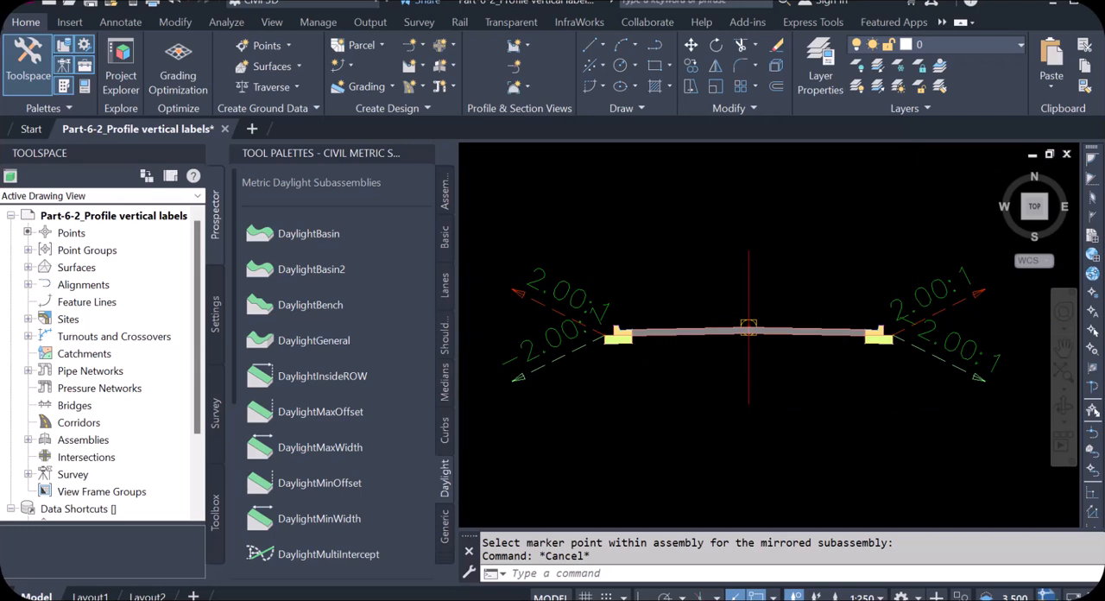
pyautogui.scroll(-2, 671, 354)
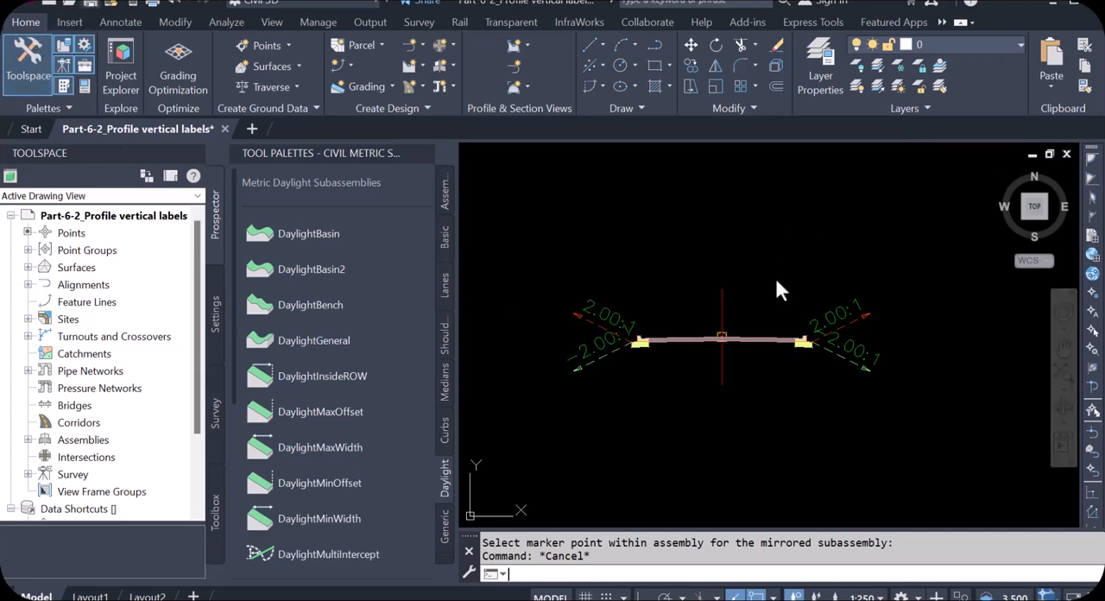
# Save the drawing and inspect the whole road assembly in the Object Viewer from the SW Isometric view
pyautogui.hotkey('ctrl', 's')
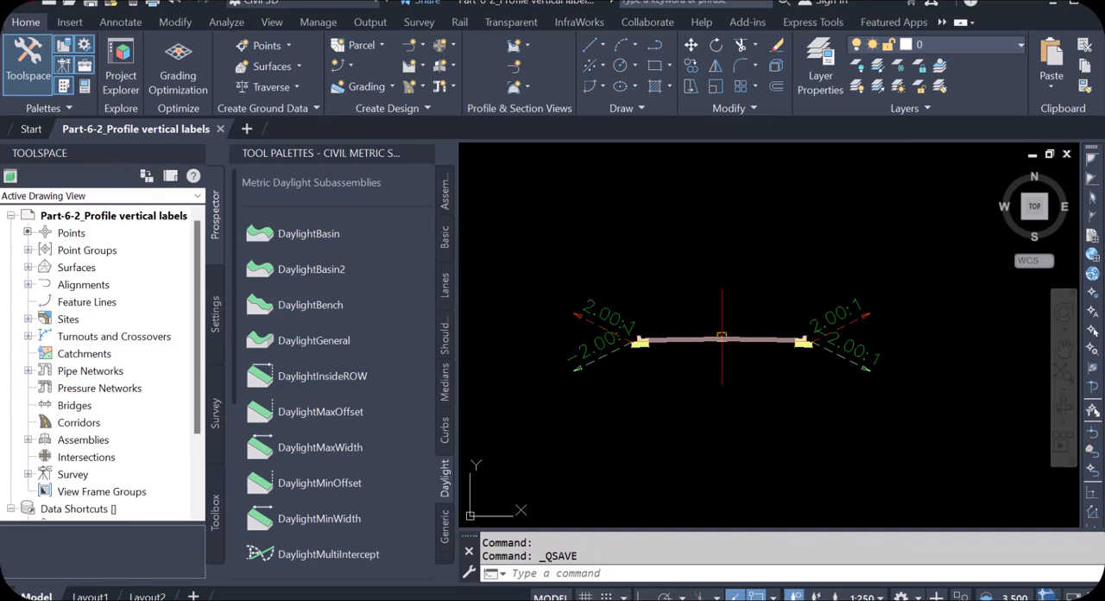
pyautogui.click(529, 250)
pyautogui.click(973, 445)
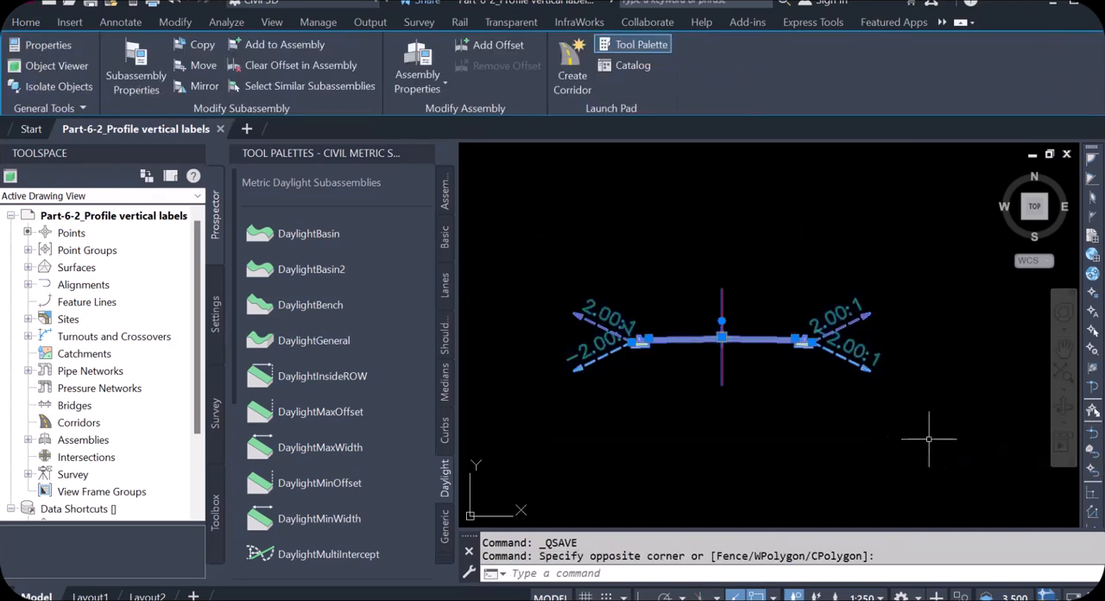
pyautogui.rightClick(748, 387)
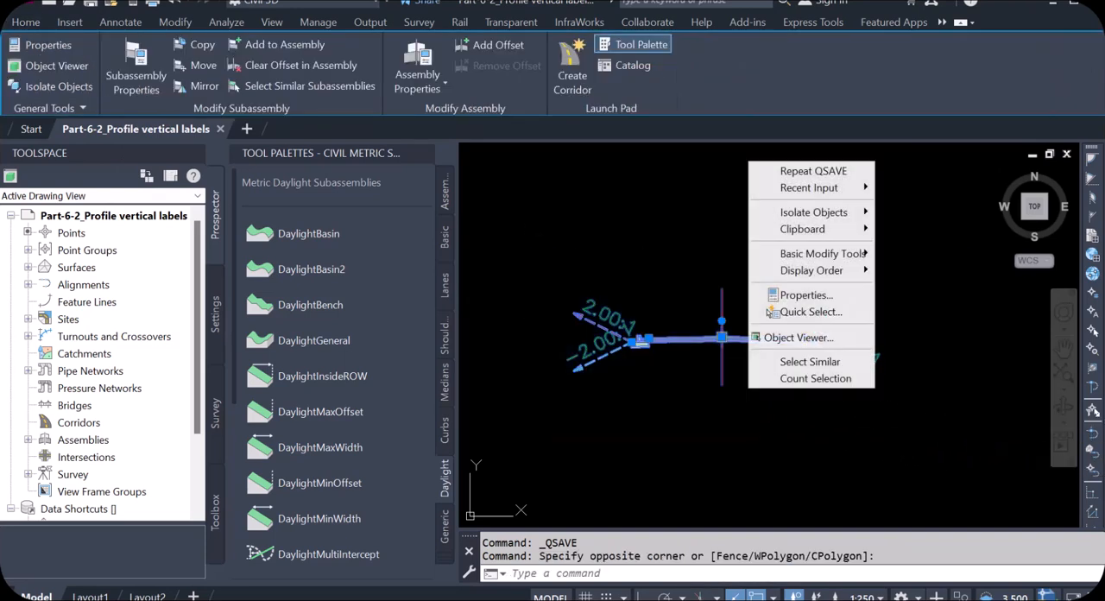
pyautogui.click(799, 337)
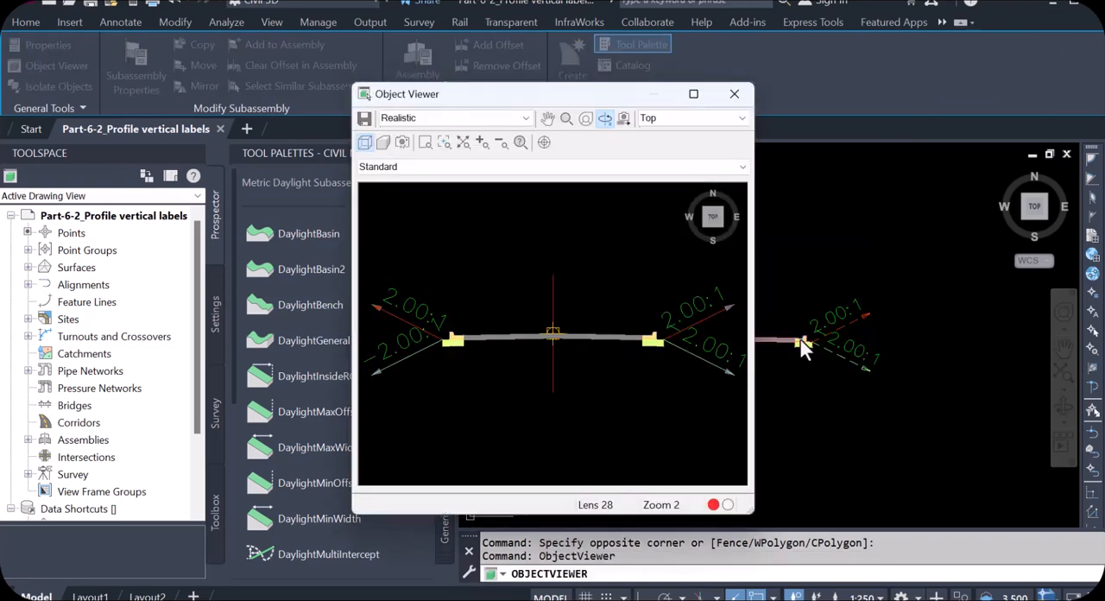
pyautogui.click(674, 118)
pyautogui.click(668, 201)
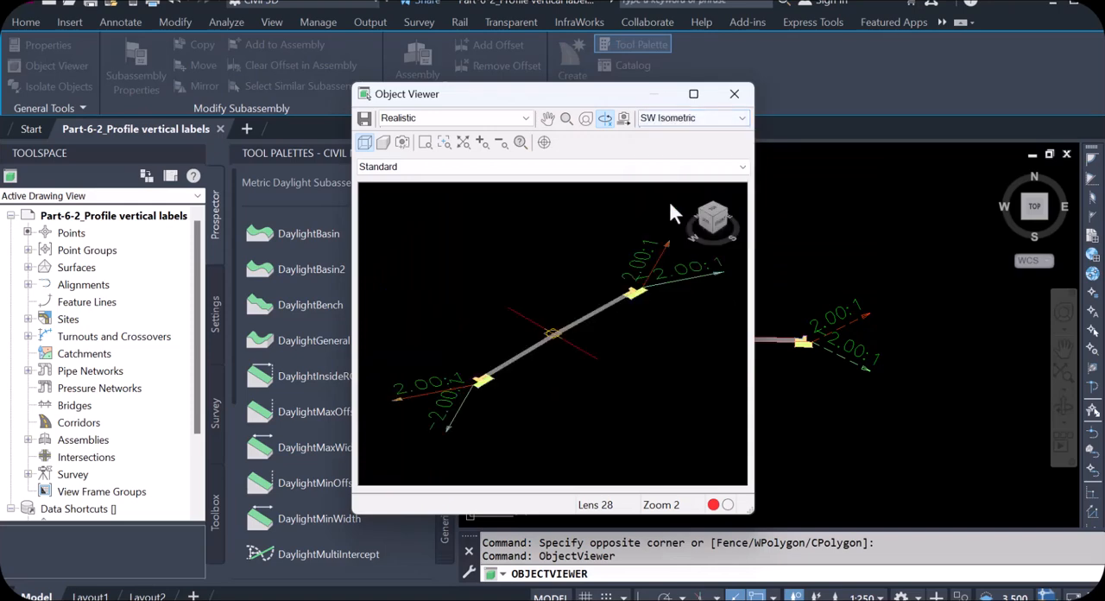
pyautogui.moveTo(584, 320); pyautogui.dragTo(570, 341)
pyautogui.scroll(4, 678, 274)
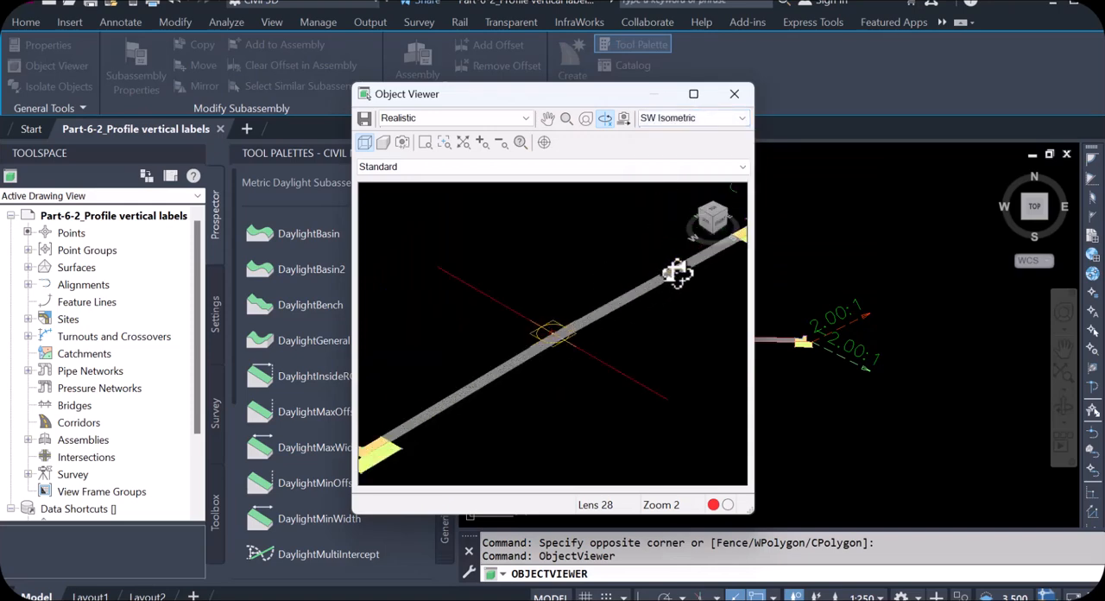
pyautogui.scroll(-4, 678, 273)
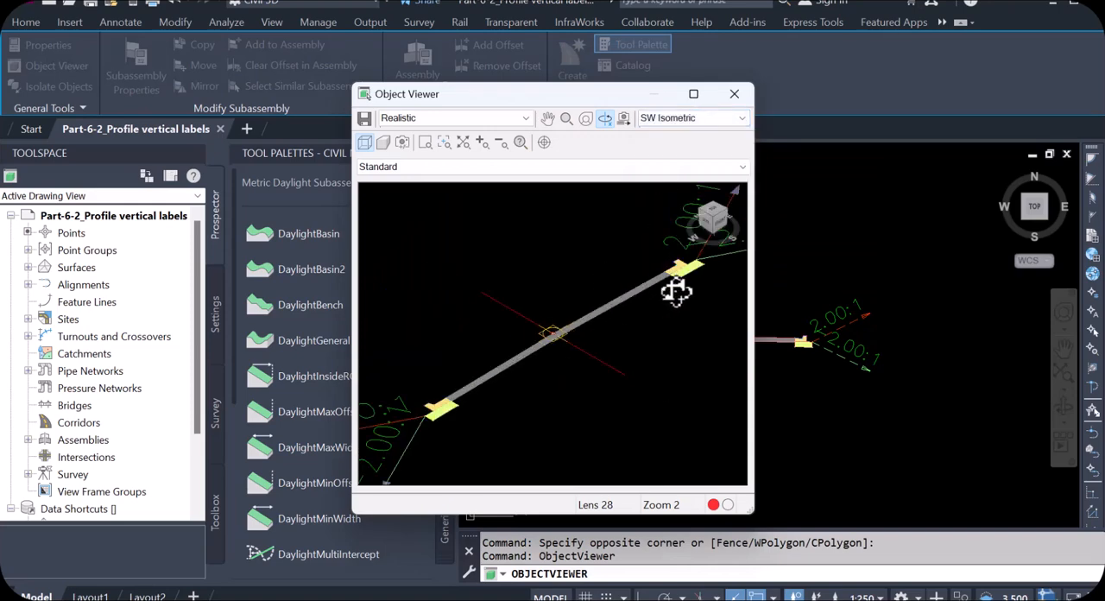
pyautogui.click(734, 93)
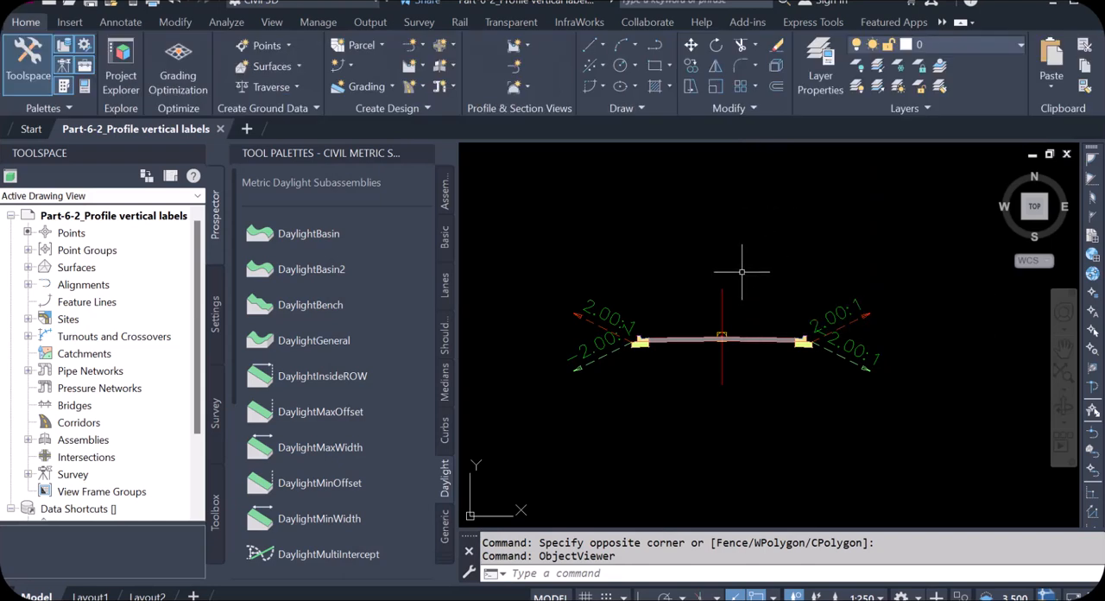
# Close the subassembly tool palettes and start a new corridor named RO5
pyautogui.click(425, 153)
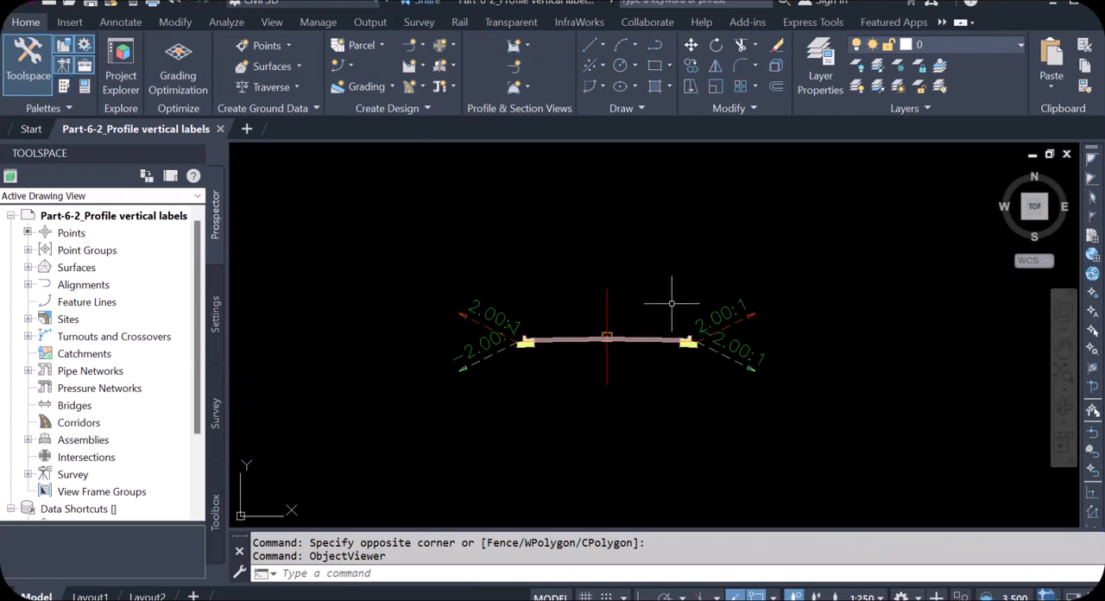
pyautogui.scroll(-5, 728, 302)
pyautogui.scroll(5, 713, 308)
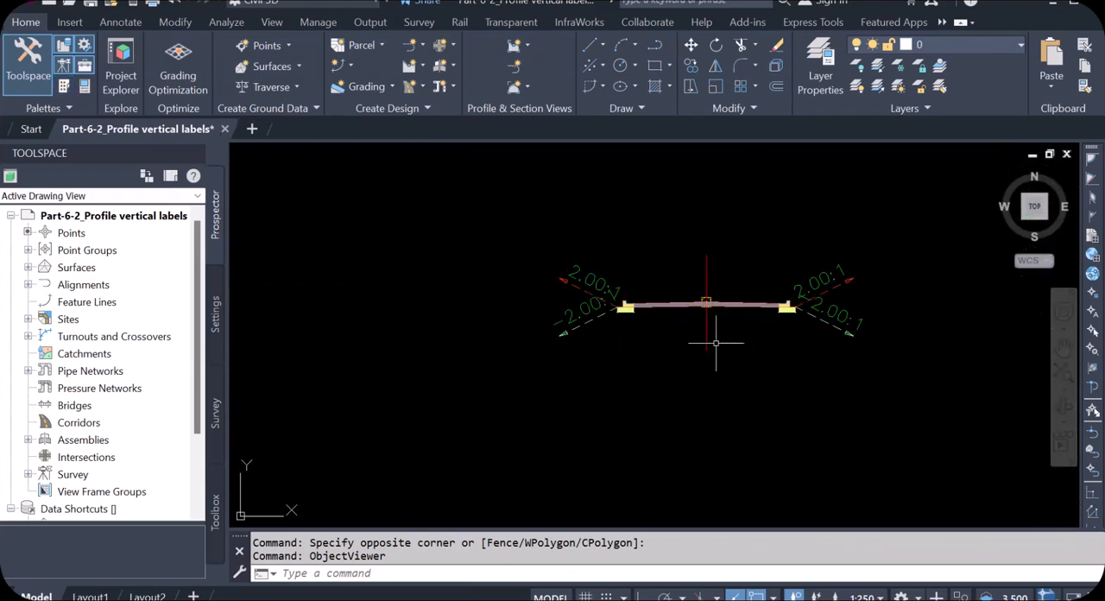
pyautogui.scroll(-2, 702, 338)
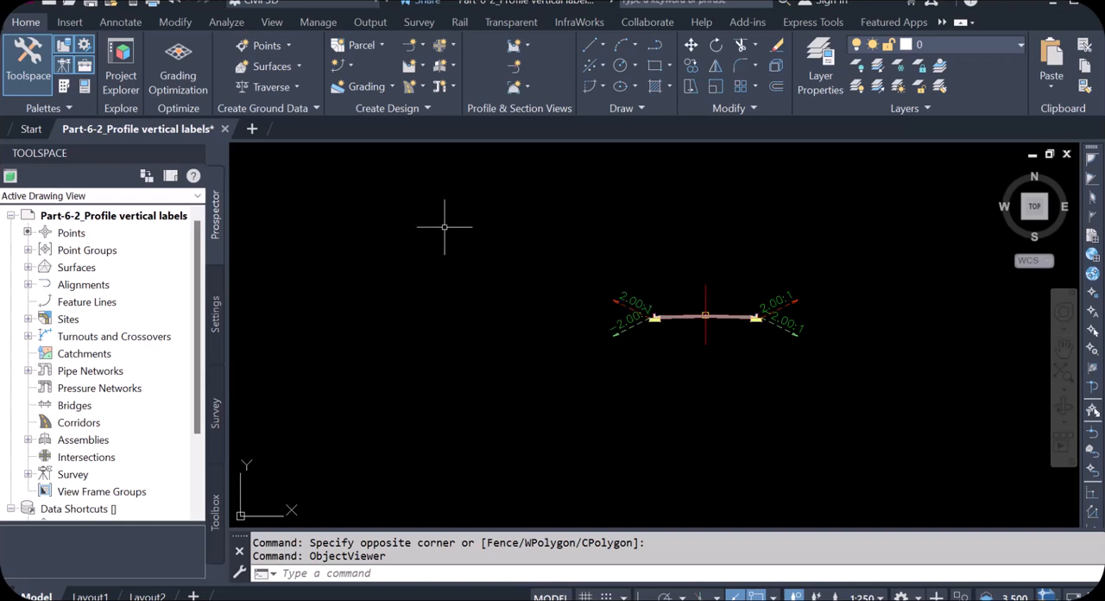
pyautogui.click(422, 86)
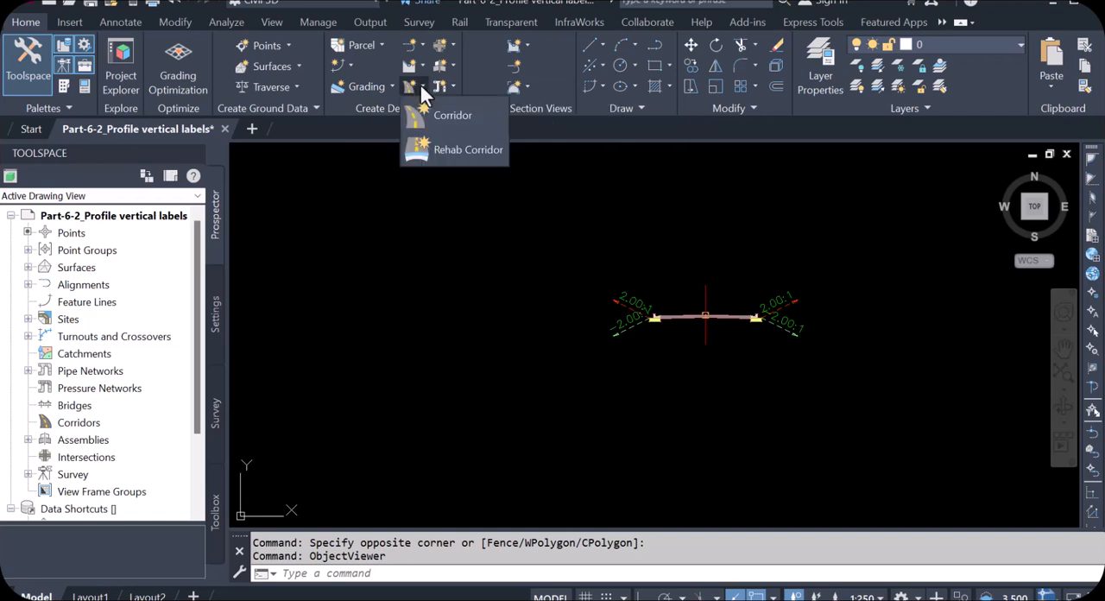
pyautogui.click(452, 121)
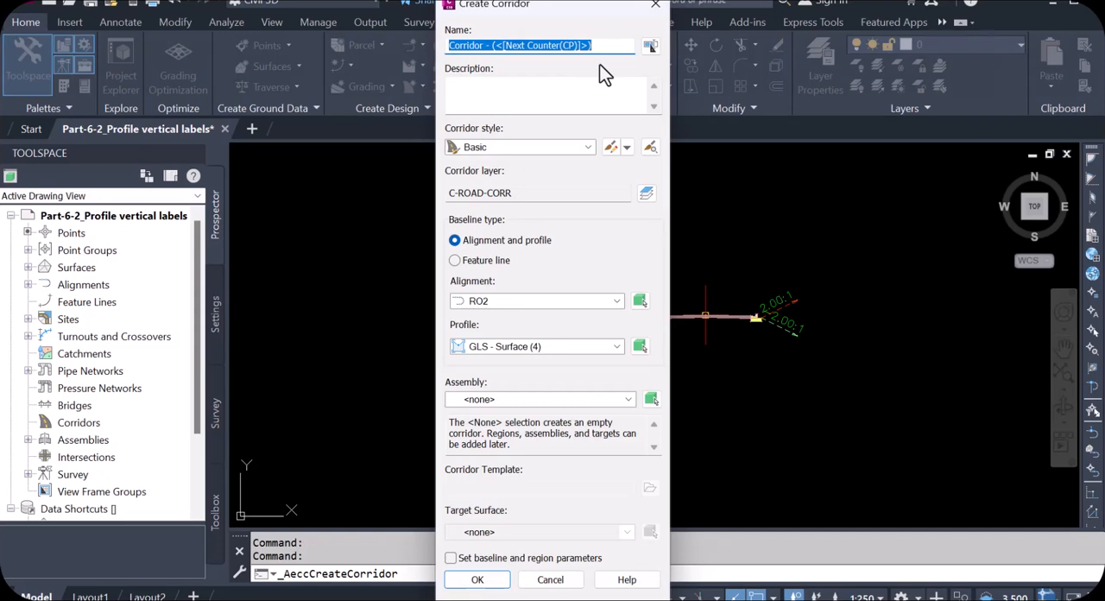
pyautogui.write('RO5')
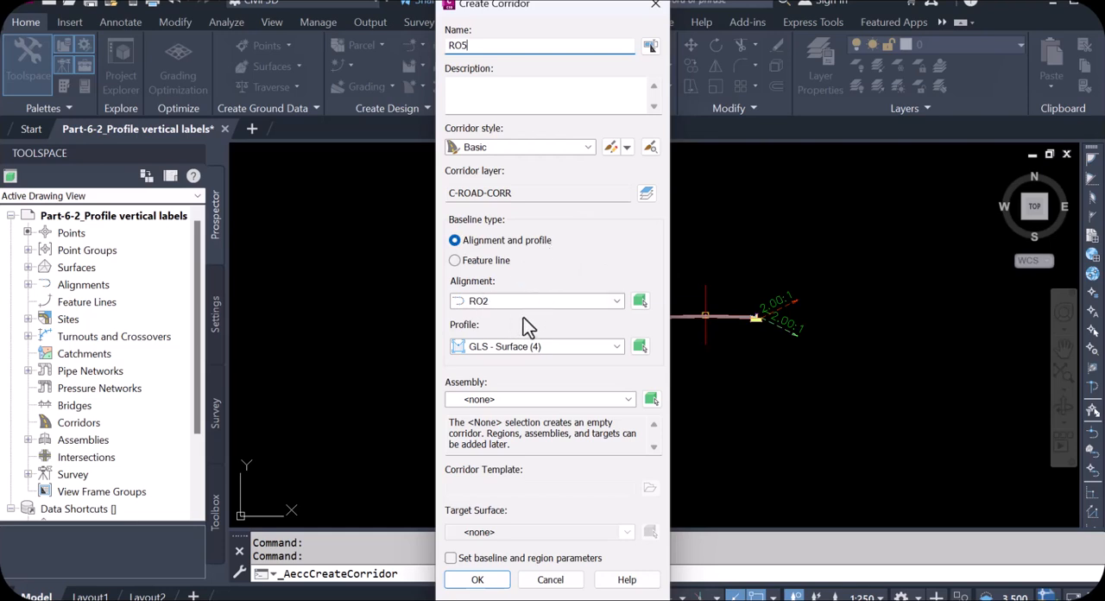
# Base the corridor on alignment RO5 with profile layout-RO5 and assign it the RO5 assembly
pyautogui.click(617, 302)
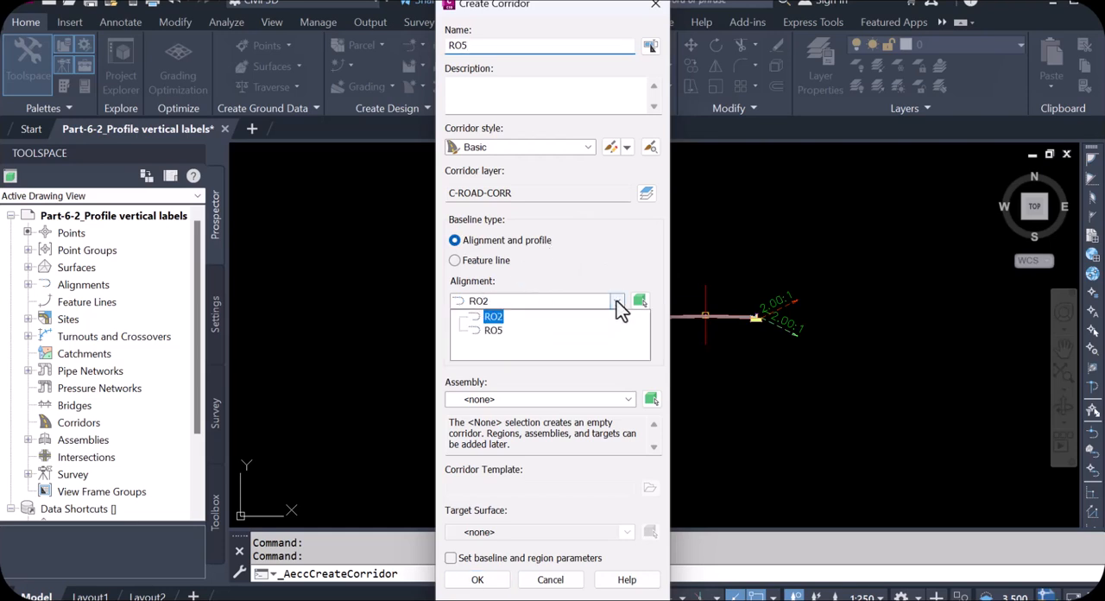
pyautogui.click(494, 332)
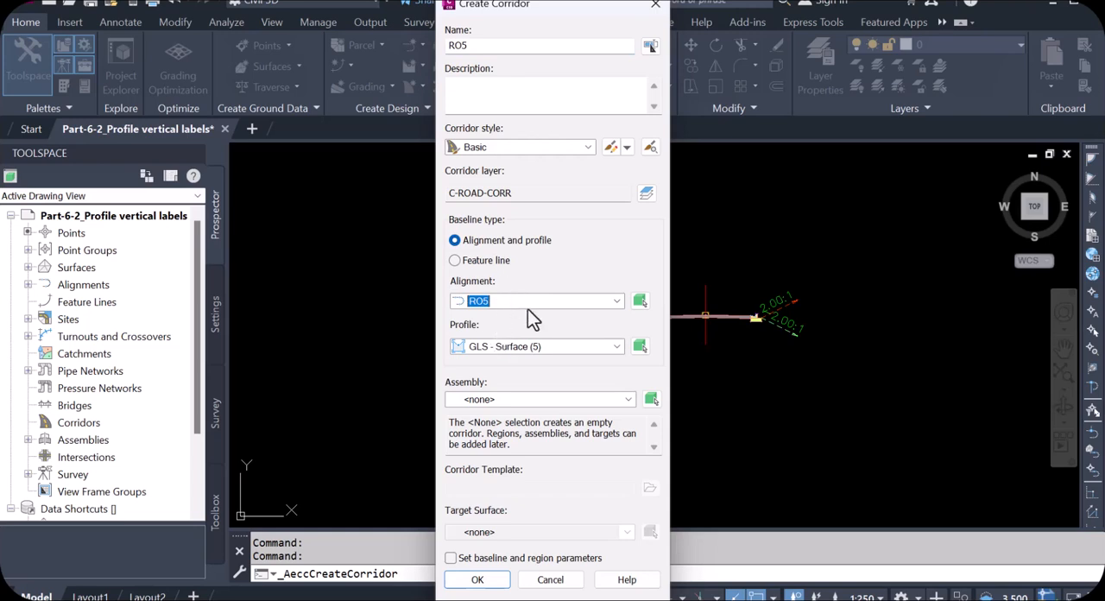
pyautogui.click(618, 348)
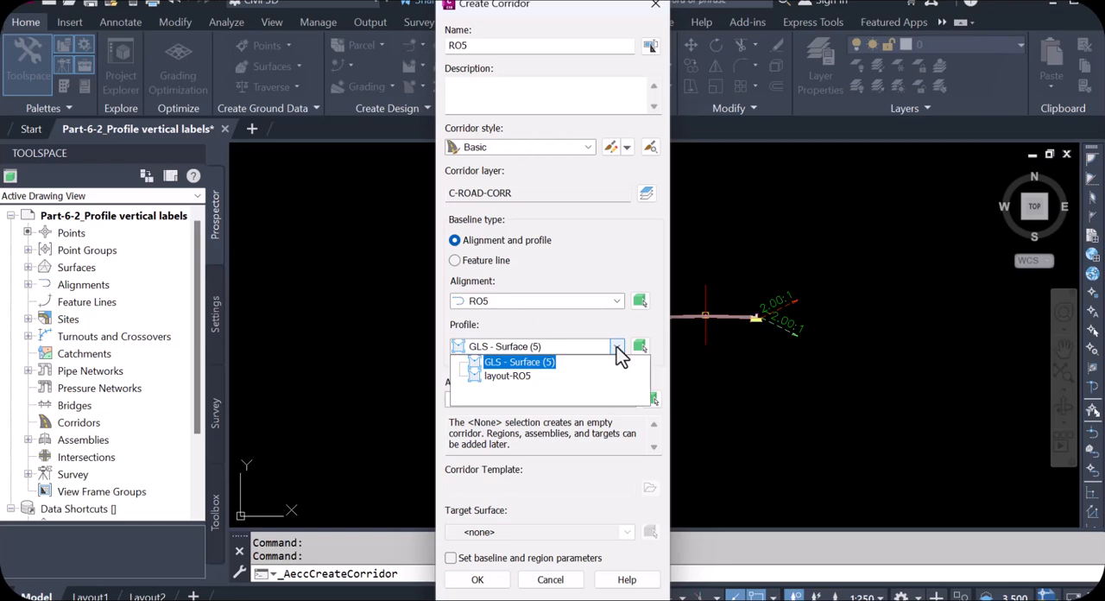
pyautogui.click(527, 376)
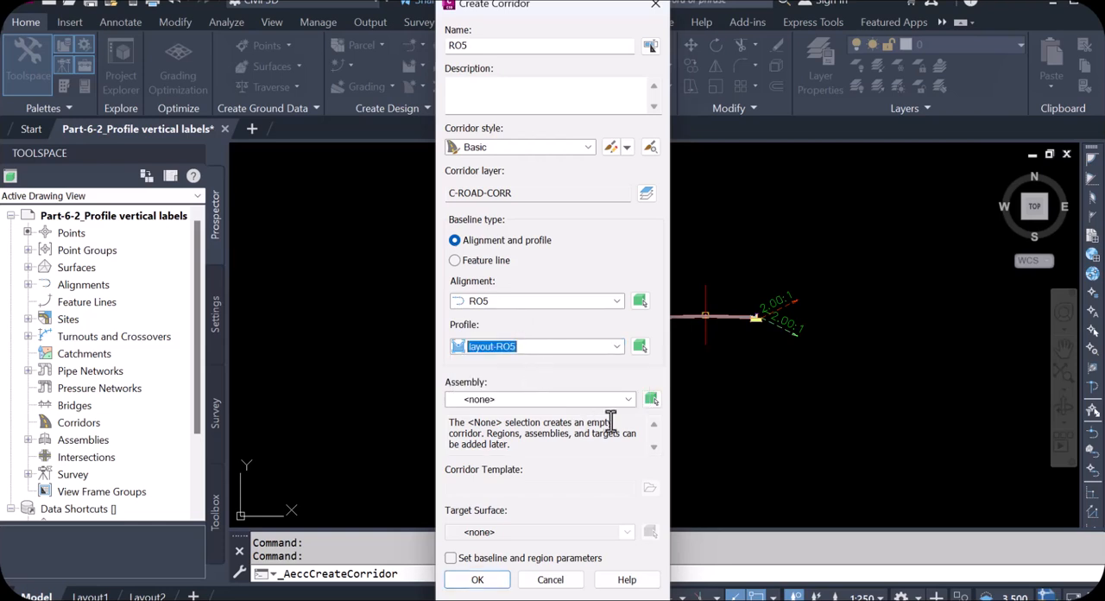
pyautogui.click(628, 400)
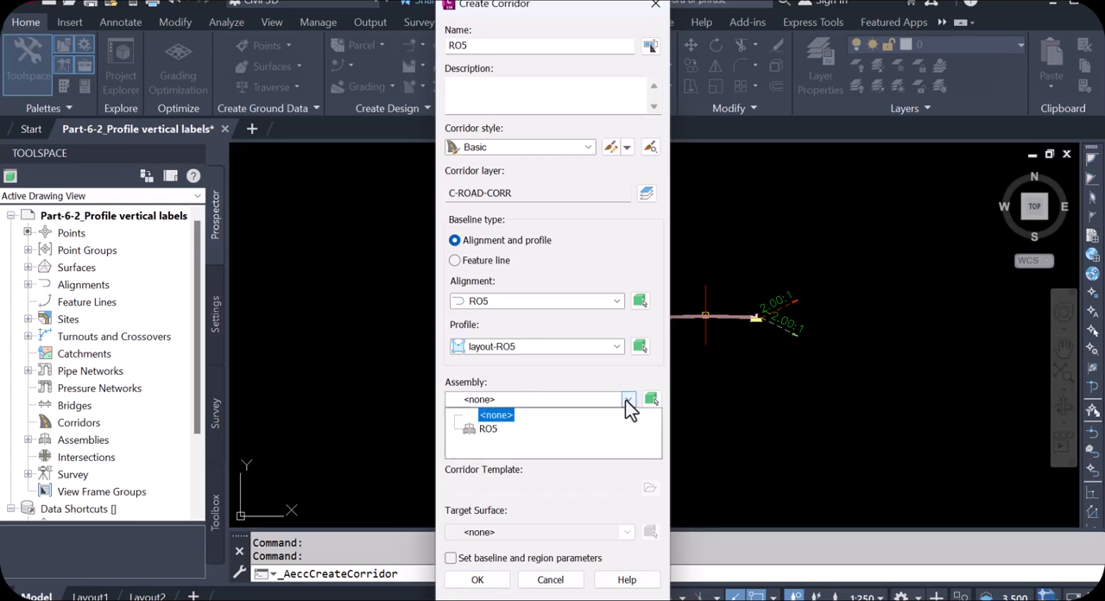
pyautogui.click(488, 429)
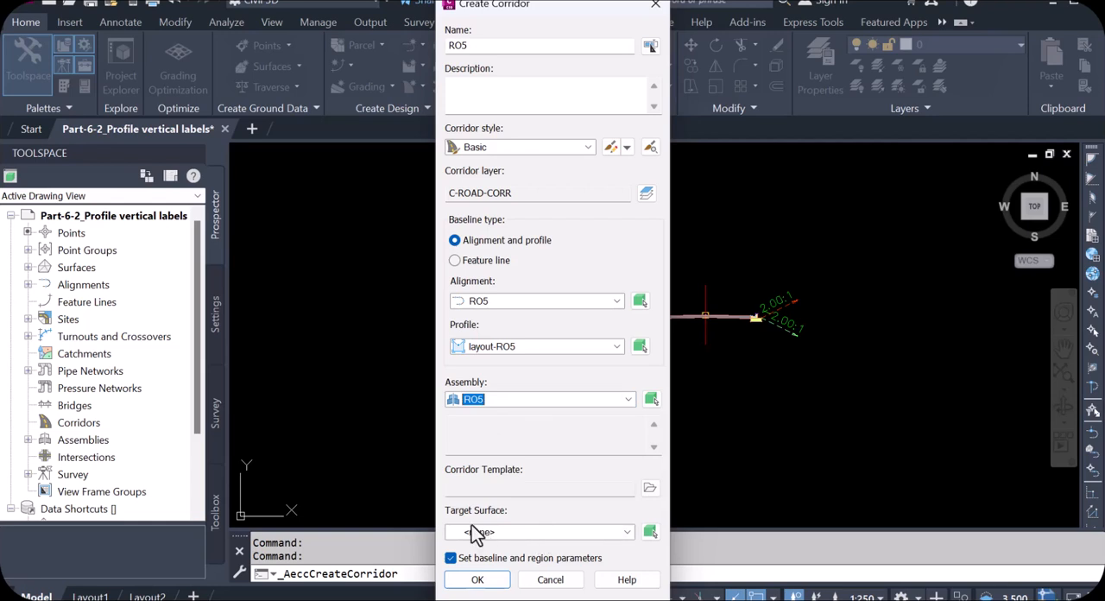
# Set GLS as the corridor's target surface and create the corridor with the baseline and region parameters option turned off
pyautogui.click(626, 536)
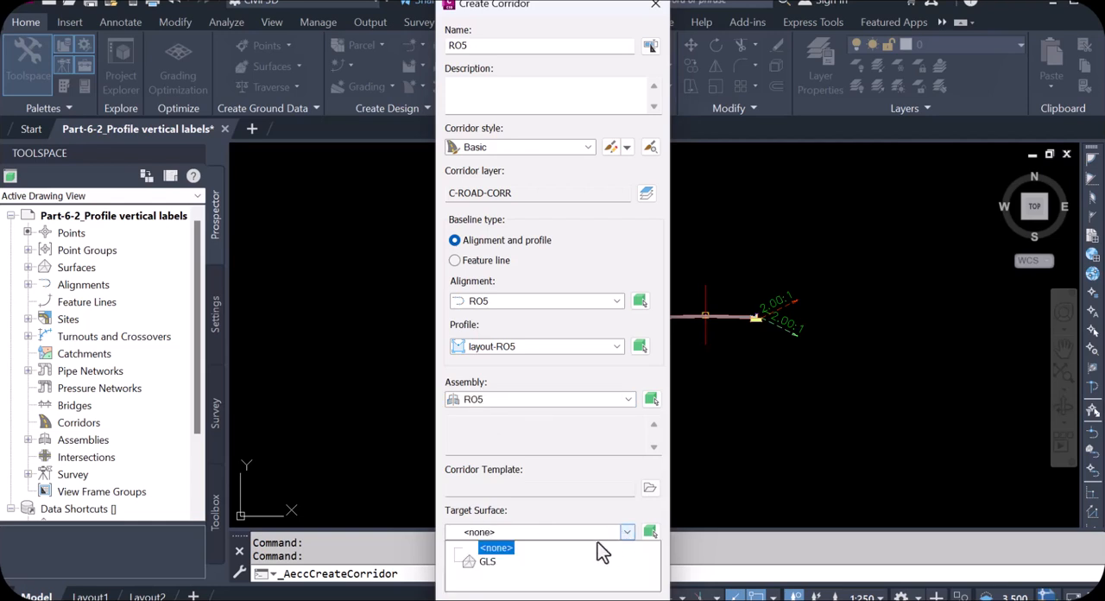
pyautogui.click(488, 562)
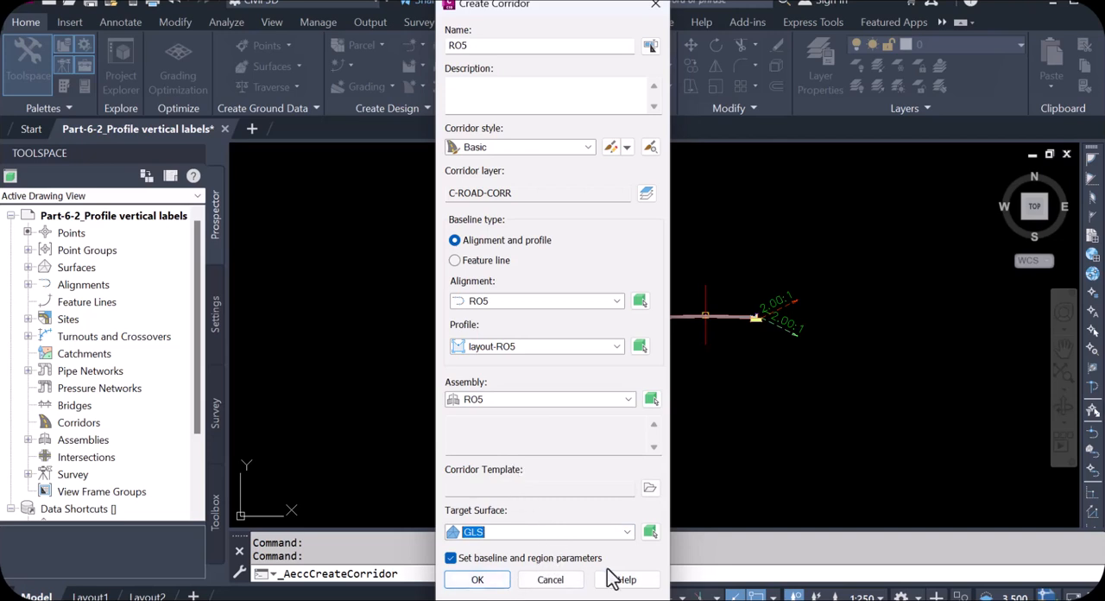
pyautogui.click(451, 559)
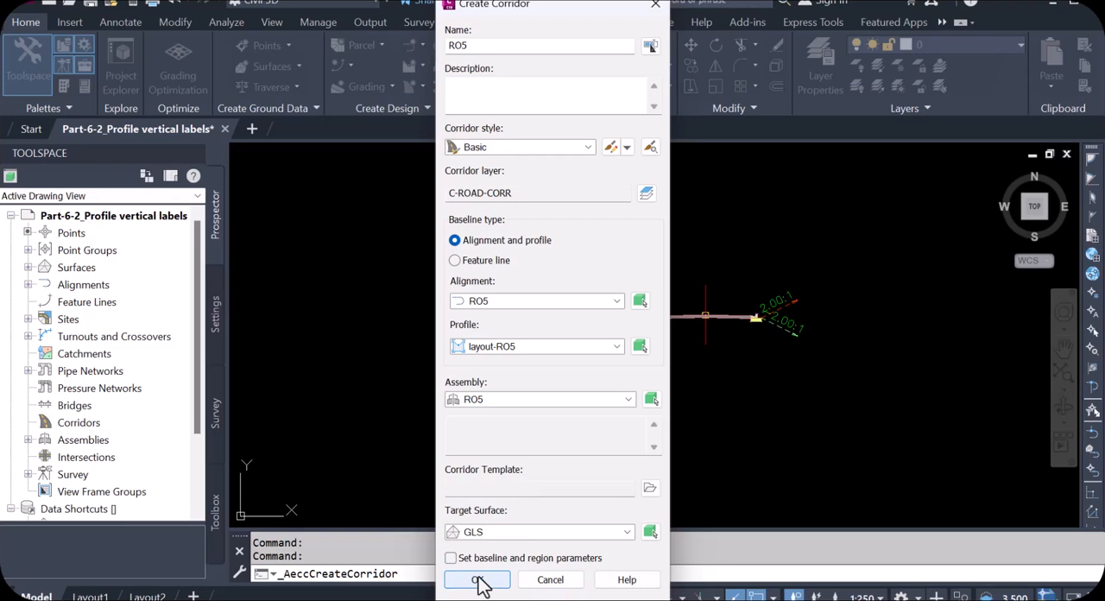
pyautogui.click(479, 580)
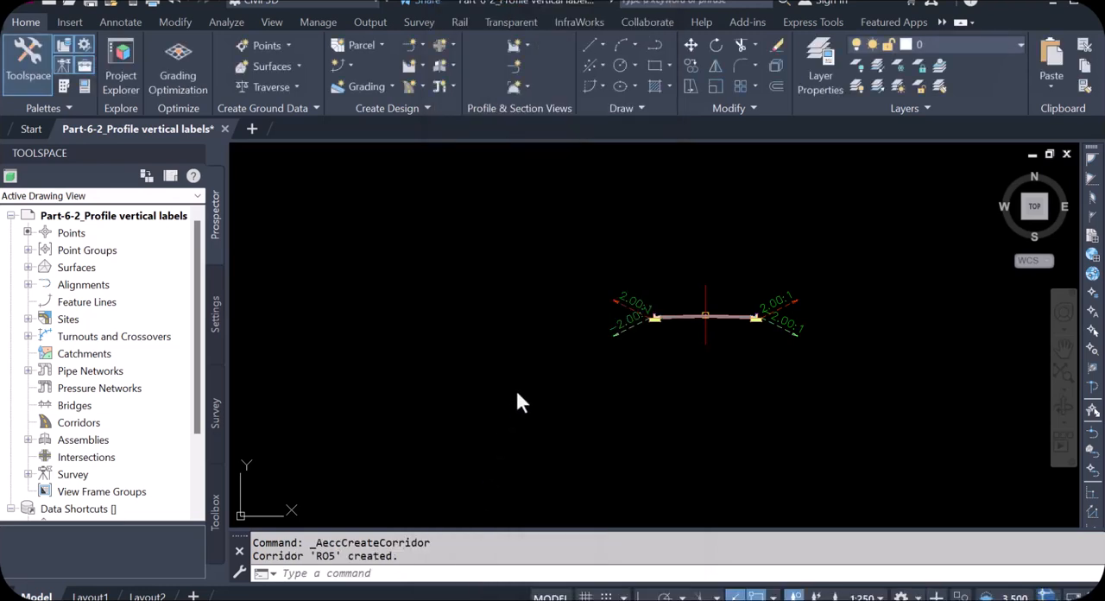
# Locate the new corridor in the site plan and examine its edges and daylight lines along the road from station 0+000
pyautogui.scroll(-5, 751, 356)
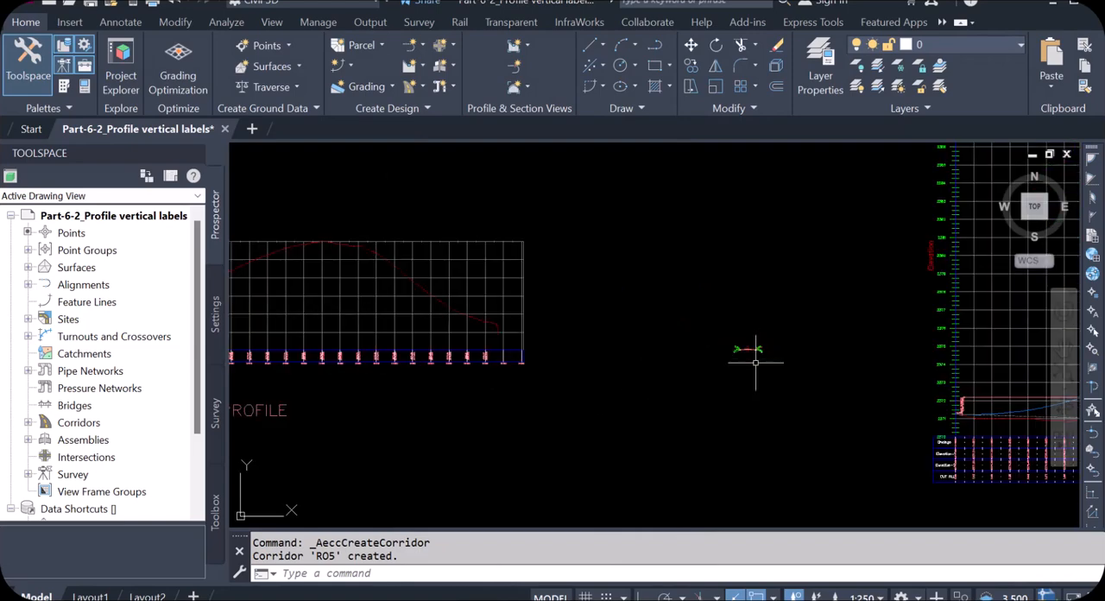
pyautogui.scroll(-5, 741, 363)
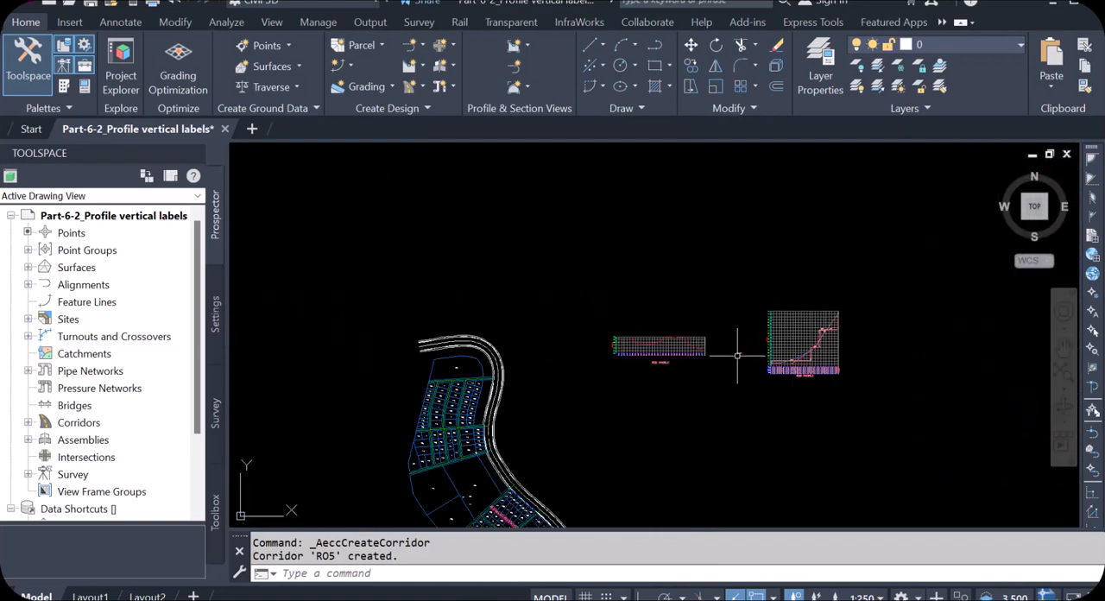
pyautogui.scroll(5, 527, 488)
pyautogui.scroll(-4, 492, 345)
pyautogui.scroll(6, 496, 389)
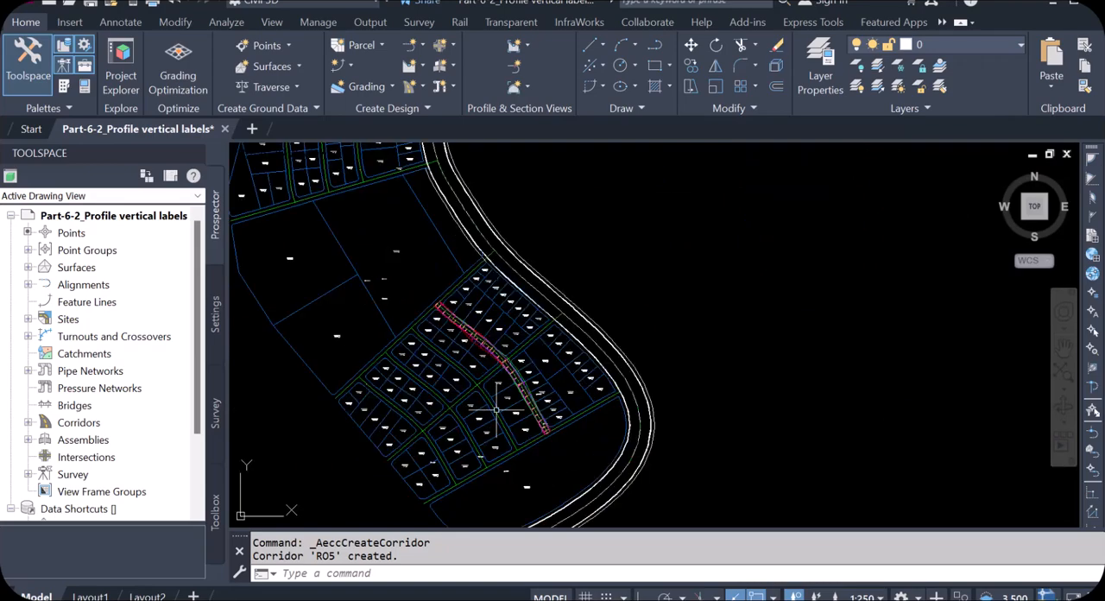
pyautogui.scroll(6, 613, 466)
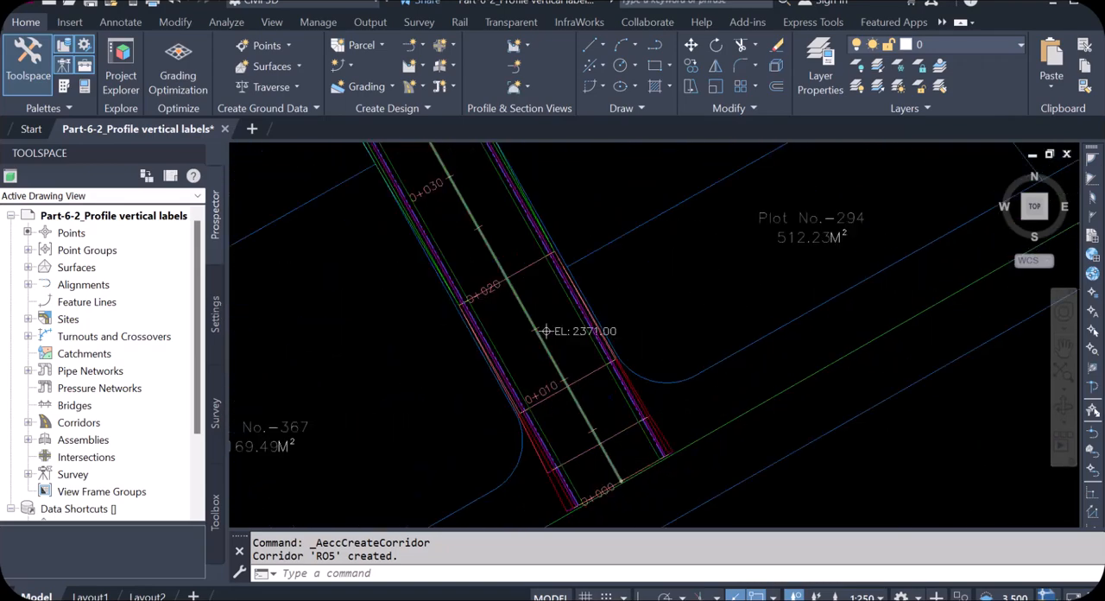
pyautogui.scroll(-3, 643, 461)
pyautogui.scroll(3, 957, 196)
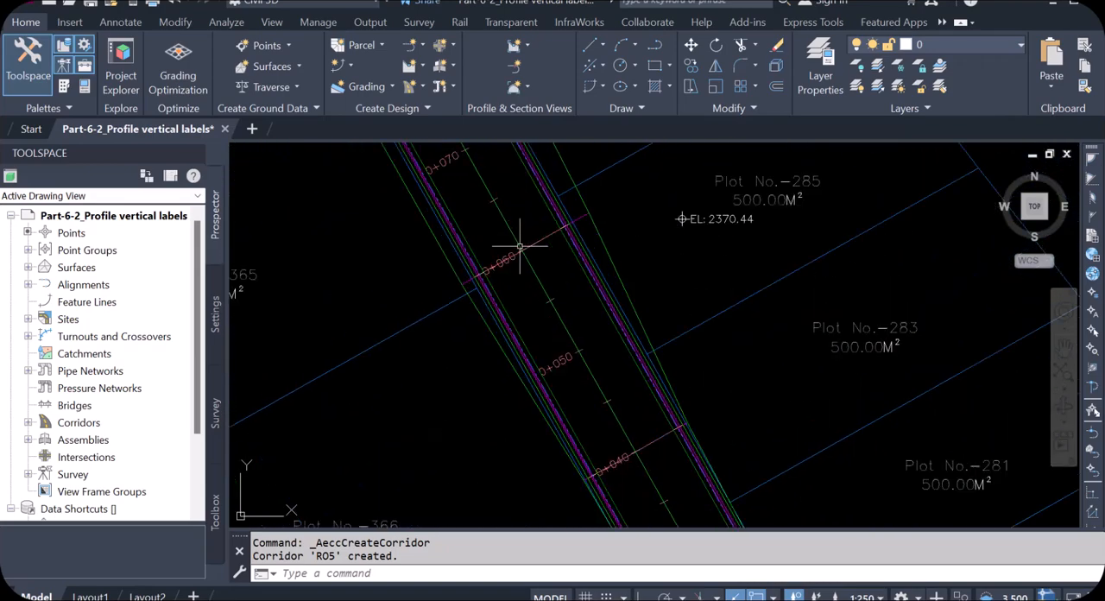
pyautogui.scroll(-2, 590, 362)
pyautogui.scroll(4, 493, 173)
pyautogui.scroll(-5, 585, 333)
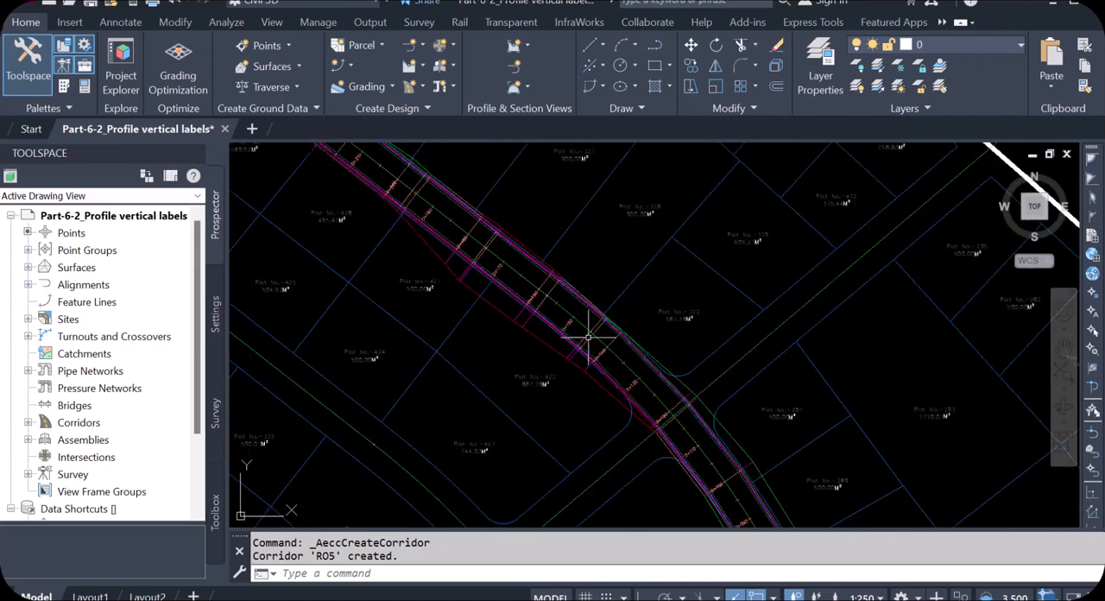
pyautogui.scroll(3, 492, 259)
pyautogui.scroll(-2, 506, 299)
pyautogui.scroll(5, 609, 368)
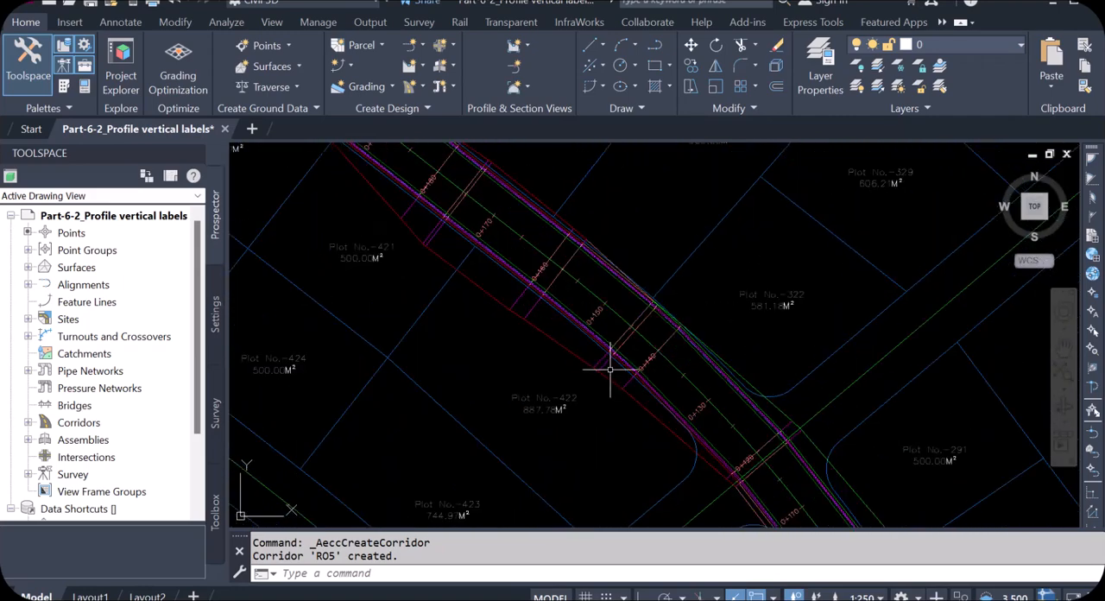
# Show the RO5 corridor in the Object Viewer from the SW Isometric viewpoint
pyautogui.click(612, 337)
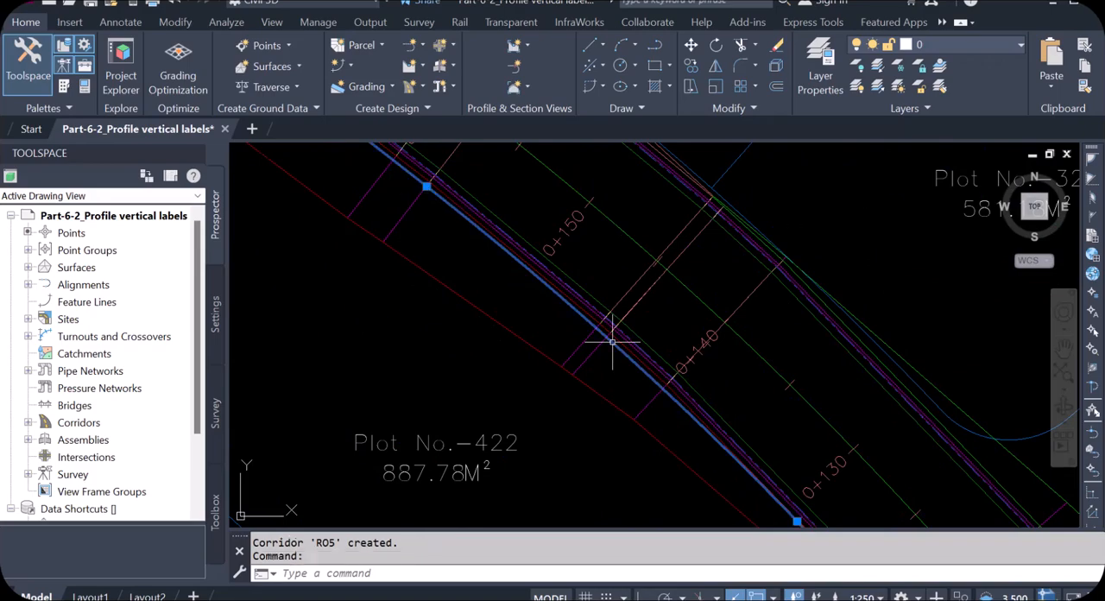
pyautogui.press('Escape')
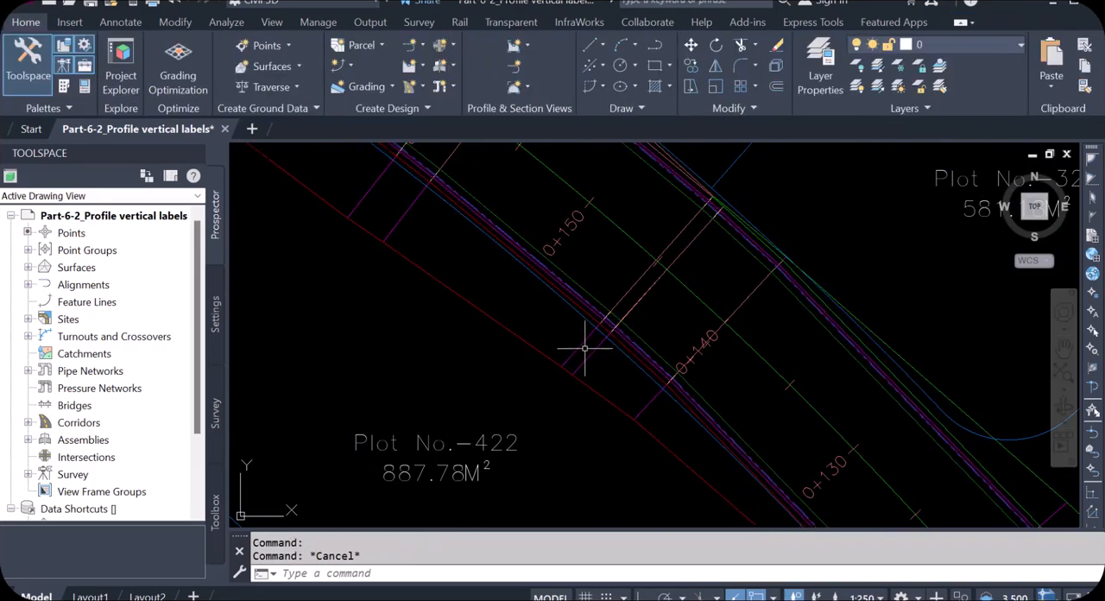
pyautogui.click(586, 356)
pyautogui.rightClick(586, 355)
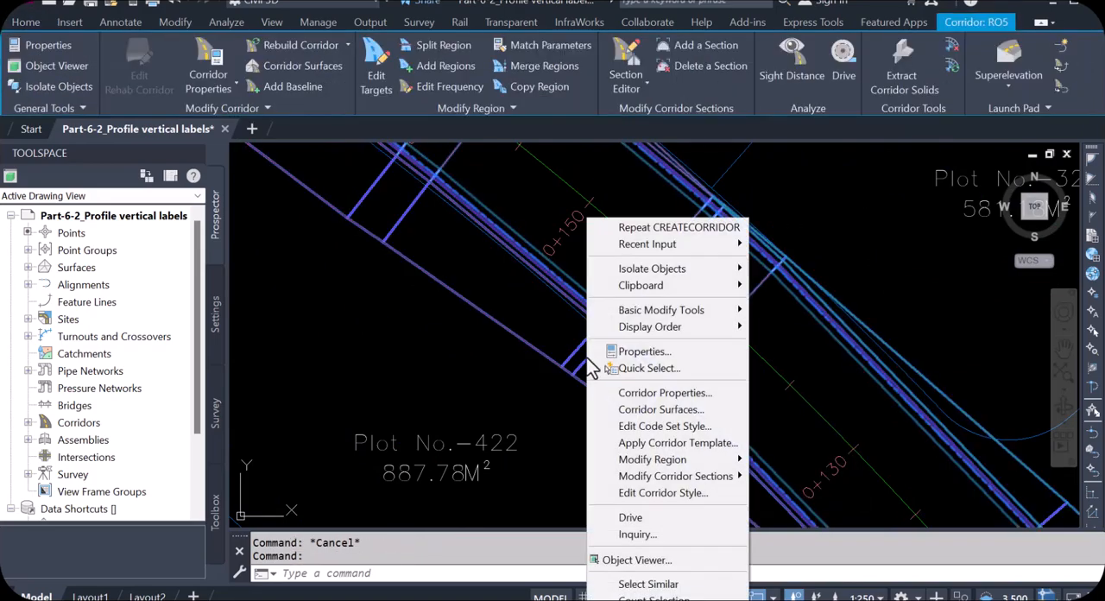
pyautogui.click(643, 560)
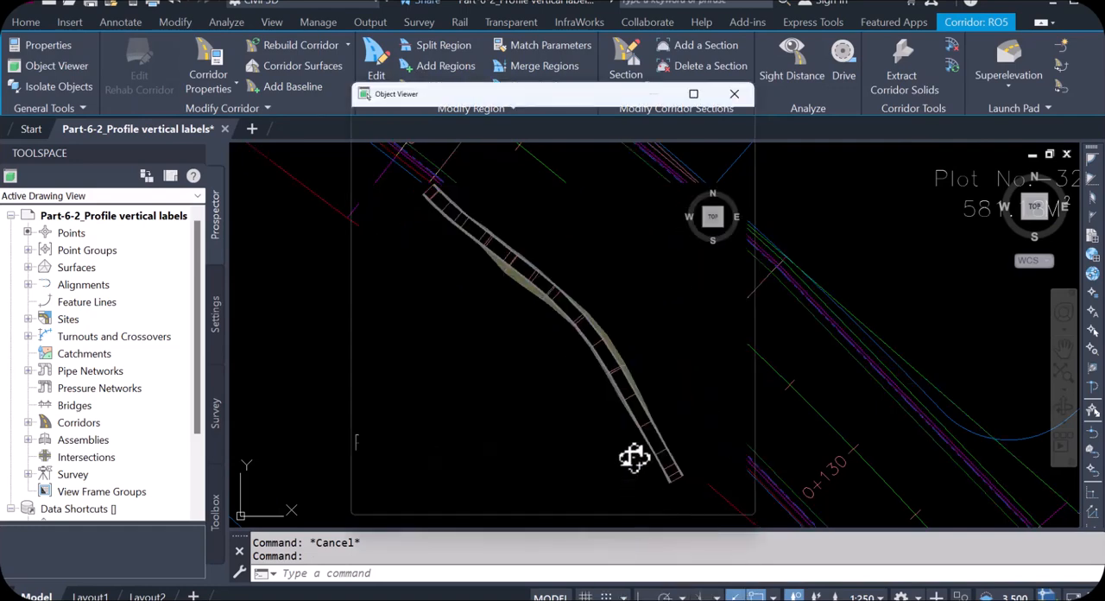
pyautogui.click(699, 119)
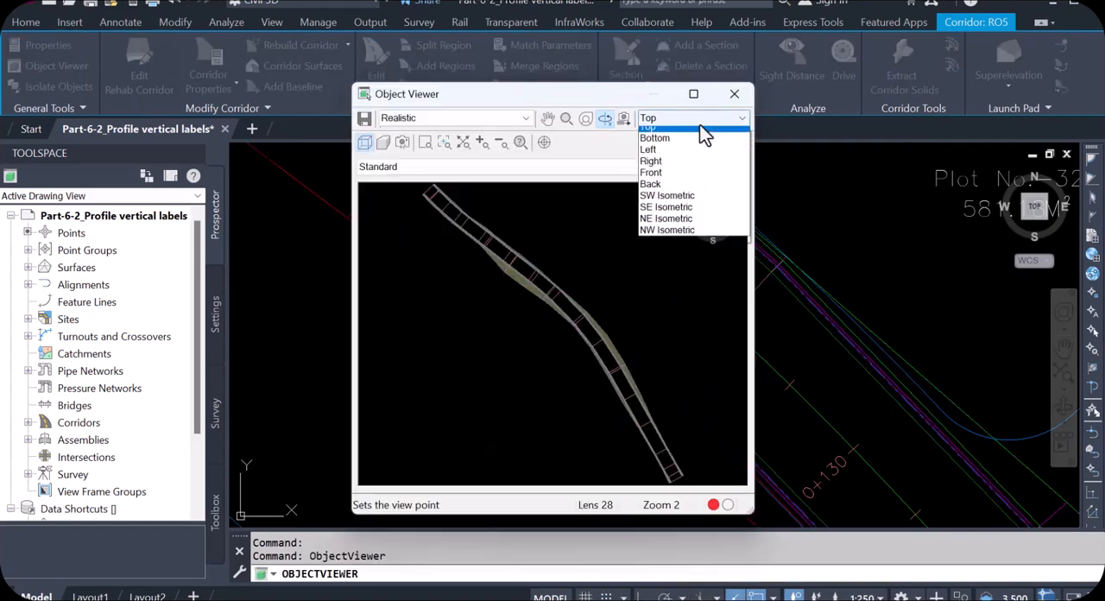
pyautogui.click(687, 203)
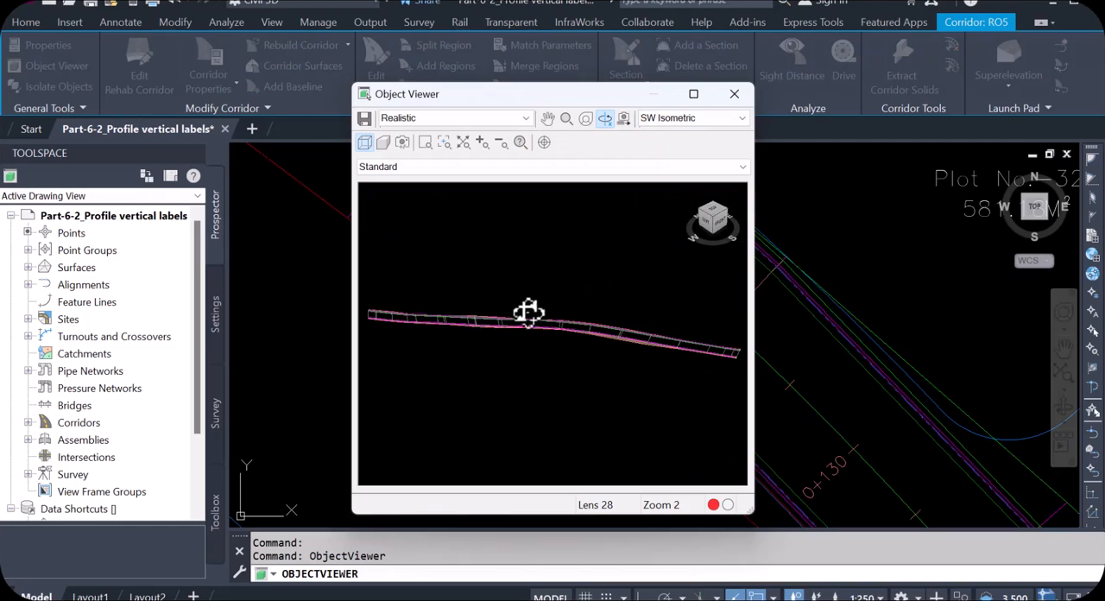
# Examine the corridor's surface and edges up close in 3D and close the Object Viewer
pyautogui.scroll(5, 431, 317)
pyautogui.moveTo(416, 296); pyautogui.dragTo(735, 320)
pyautogui.moveTo(674, 298); pyautogui.dragTo(622, 256)
pyautogui.scroll(5, 623, 257)
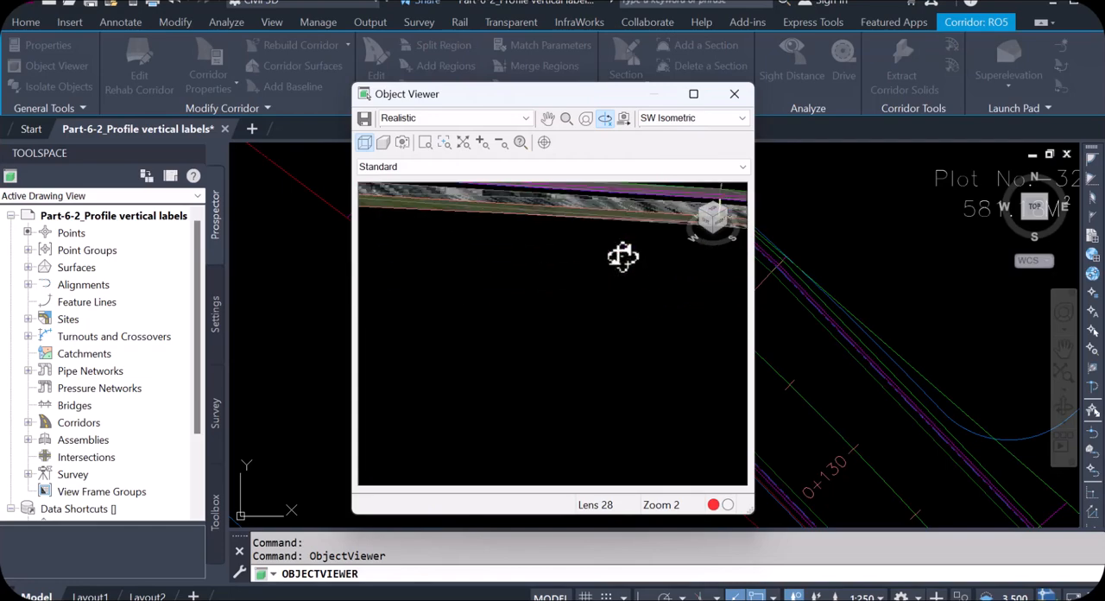
pyautogui.click(734, 94)
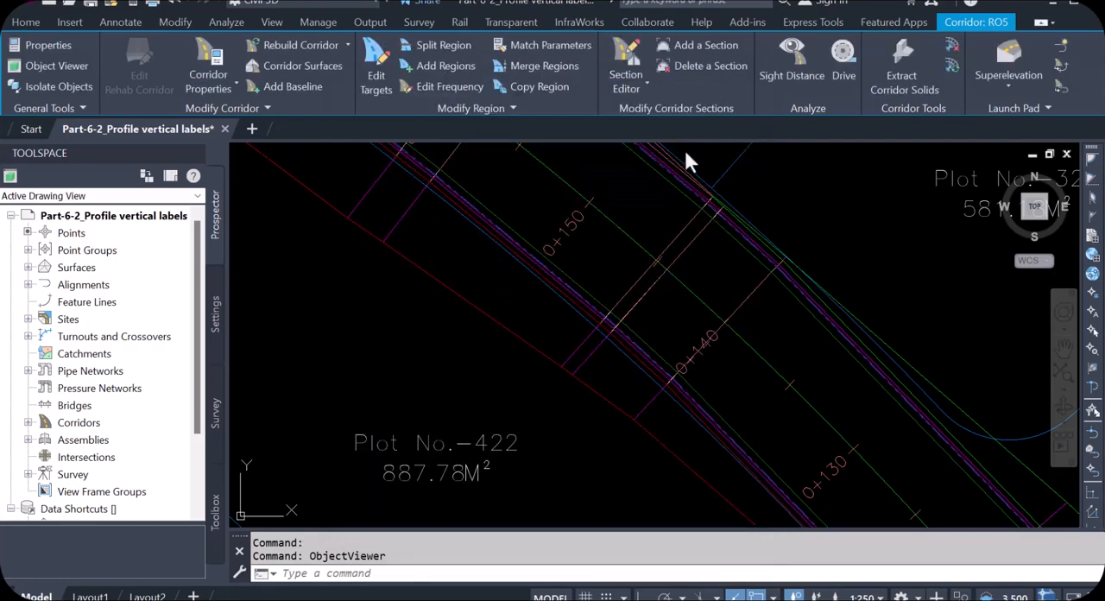
# Examine the start of the RO5 profile near station 0+000, comparing the design line with the ground line
pyautogui.scroll(-10, 537, 308)
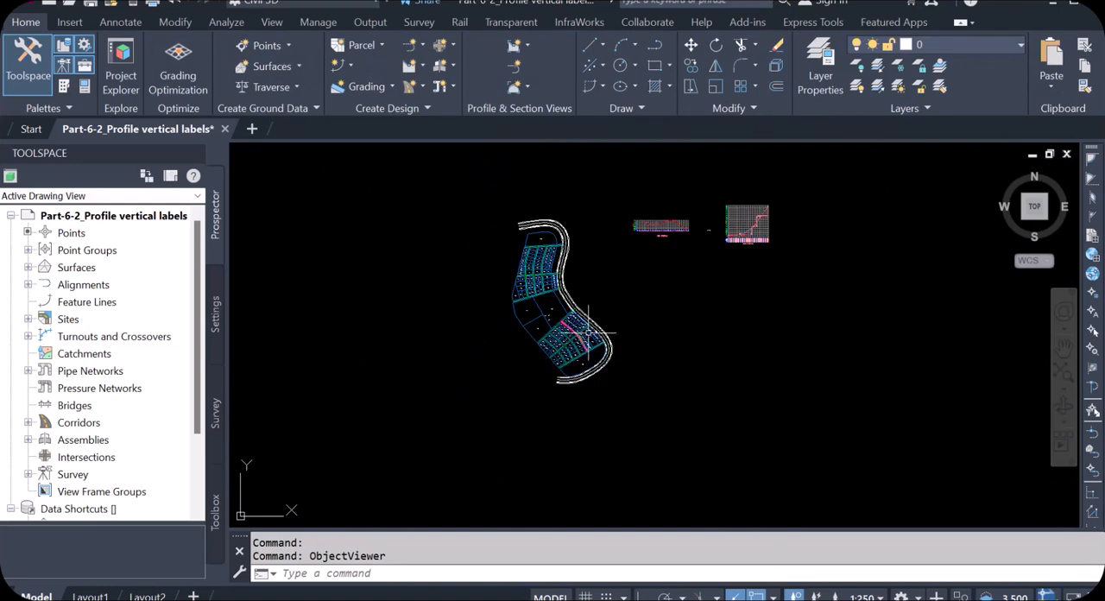
pyautogui.scroll(4, 613, 311)
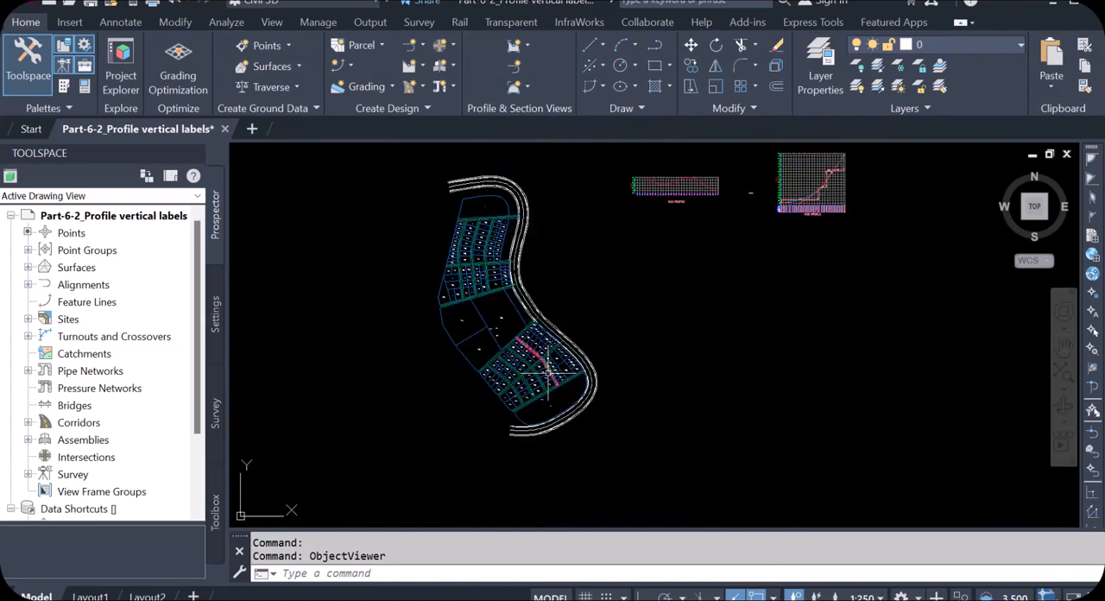
pyautogui.scroll(8, 800, 223)
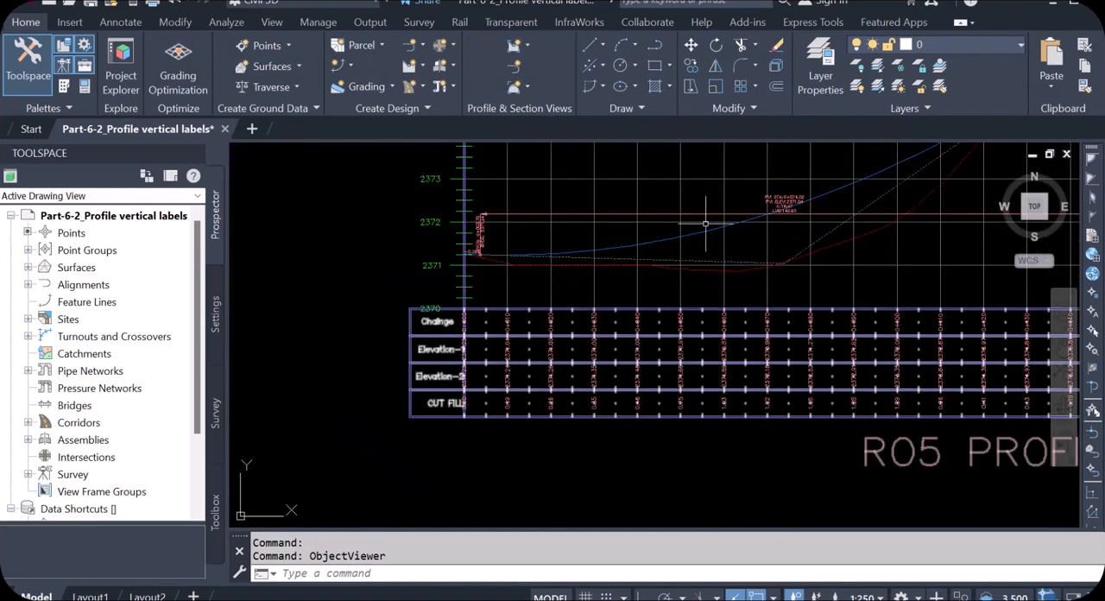
pyautogui.scroll(3, 499, 246)
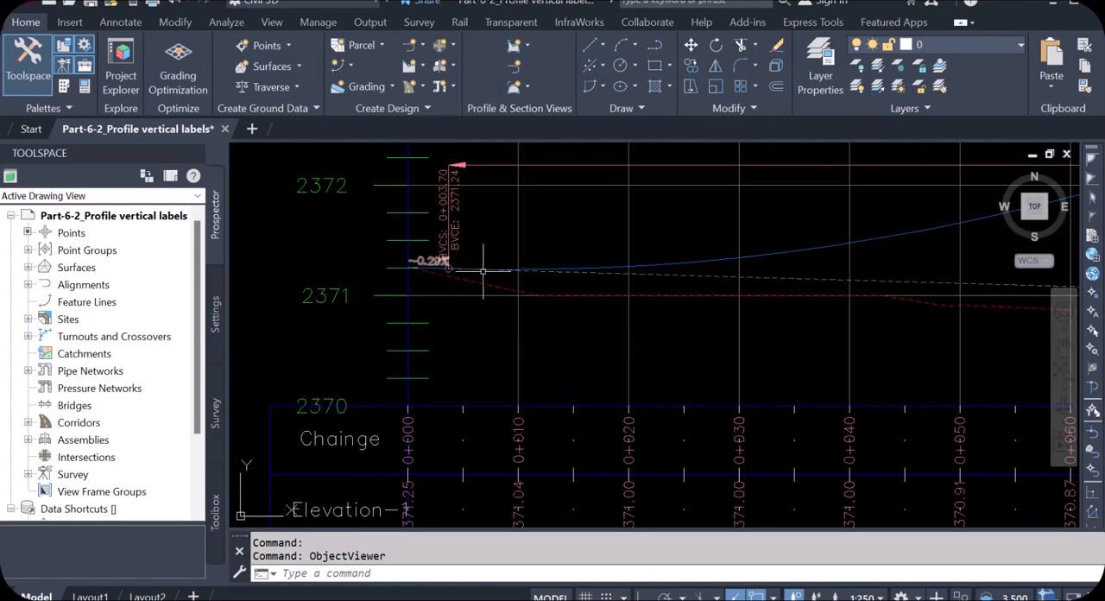
pyautogui.scroll(-8, 683, 259)
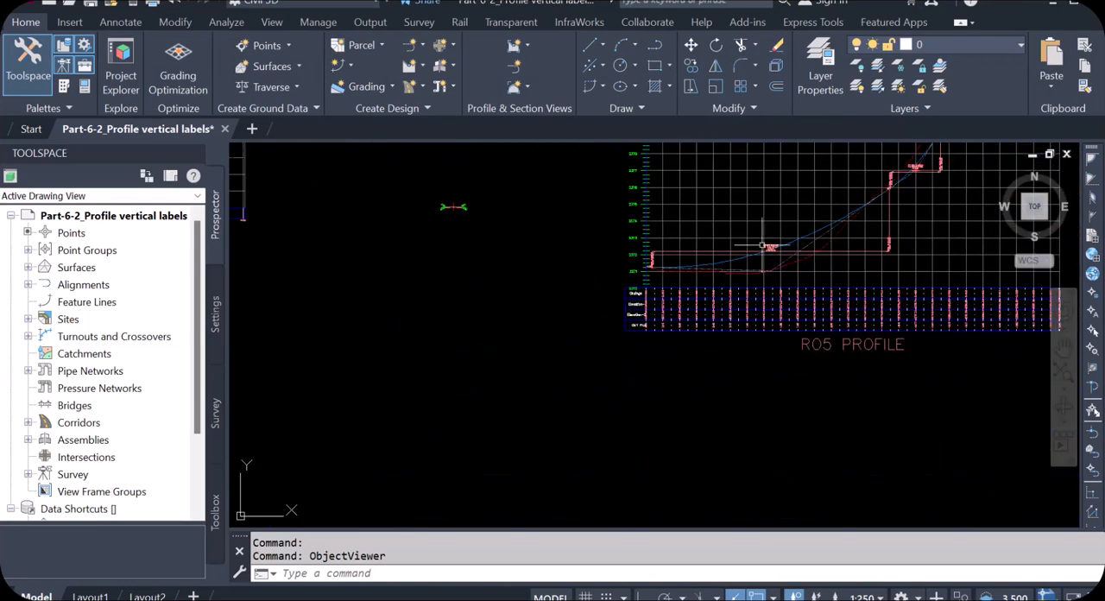
pyautogui.scroll(-10, 596, 217)
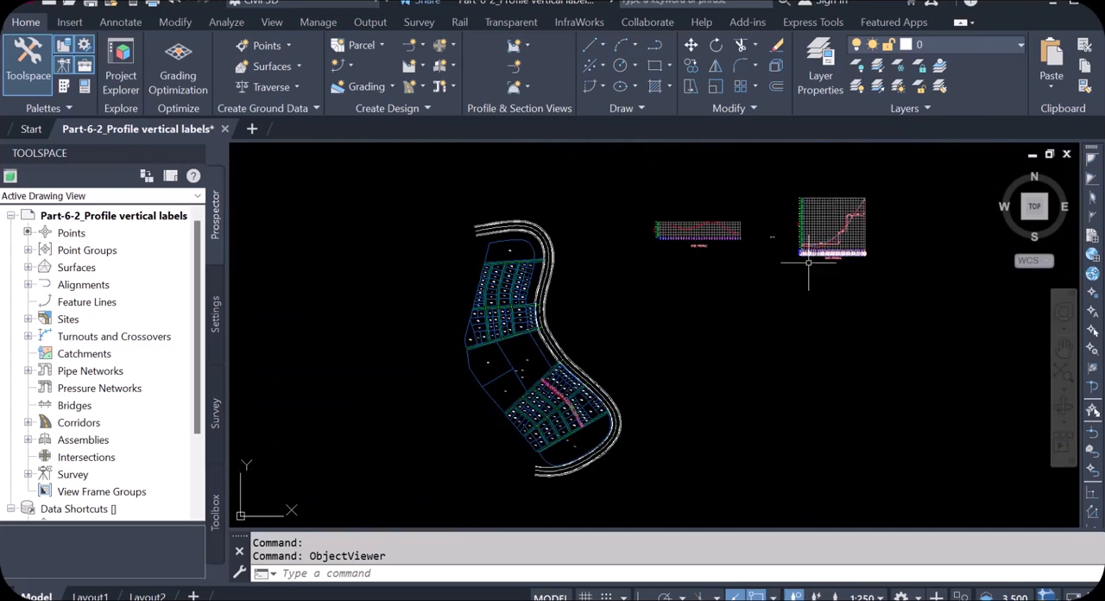
# Examine the start of the RO5 corridor in the site plan and its position within the whole layout
pyautogui.scroll(8, 573, 423)
pyautogui.scroll(3, 562, 403)
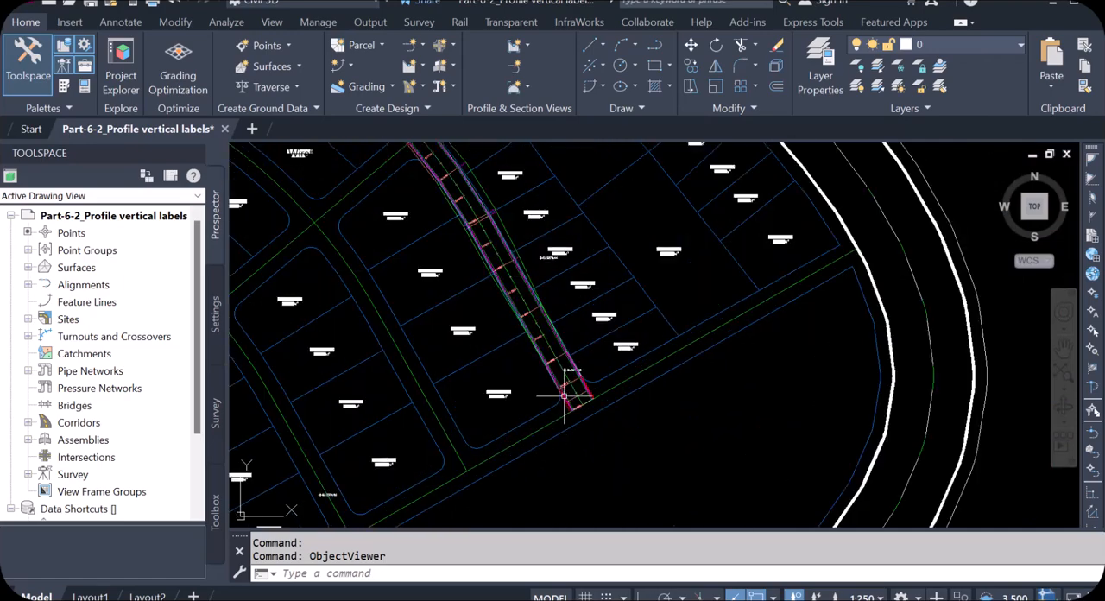
pyautogui.scroll(-5, 604, 406)
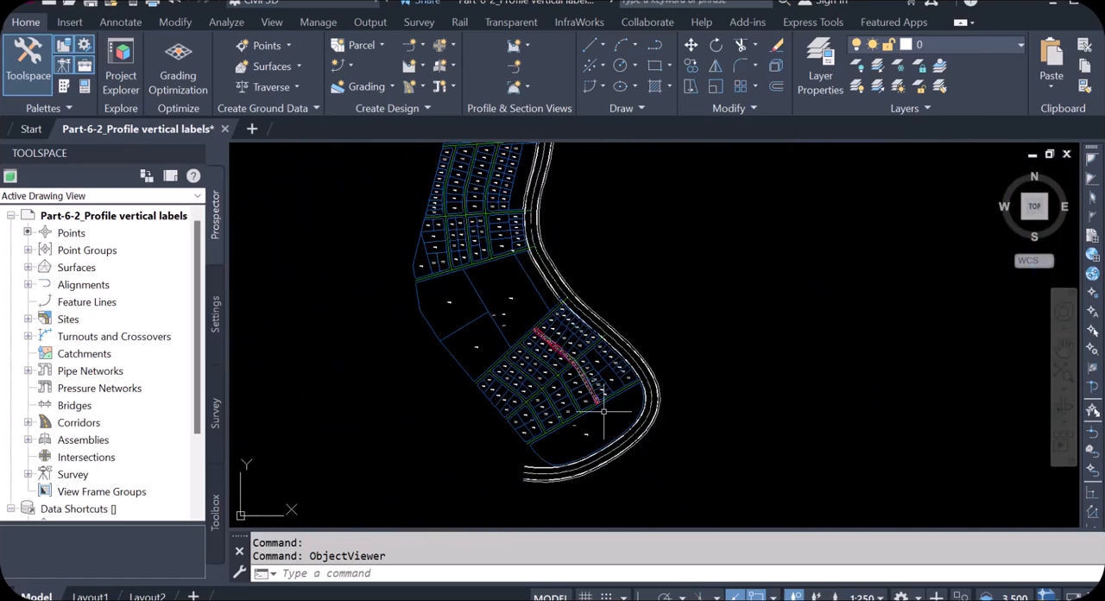
pyautogui.scroll(2, 599, 406)
pyautogui.scroll(4, 600, 406)
pyautogui.scroll(-7, 575, 375)
pyautogui.scroll(3, 582, 394)
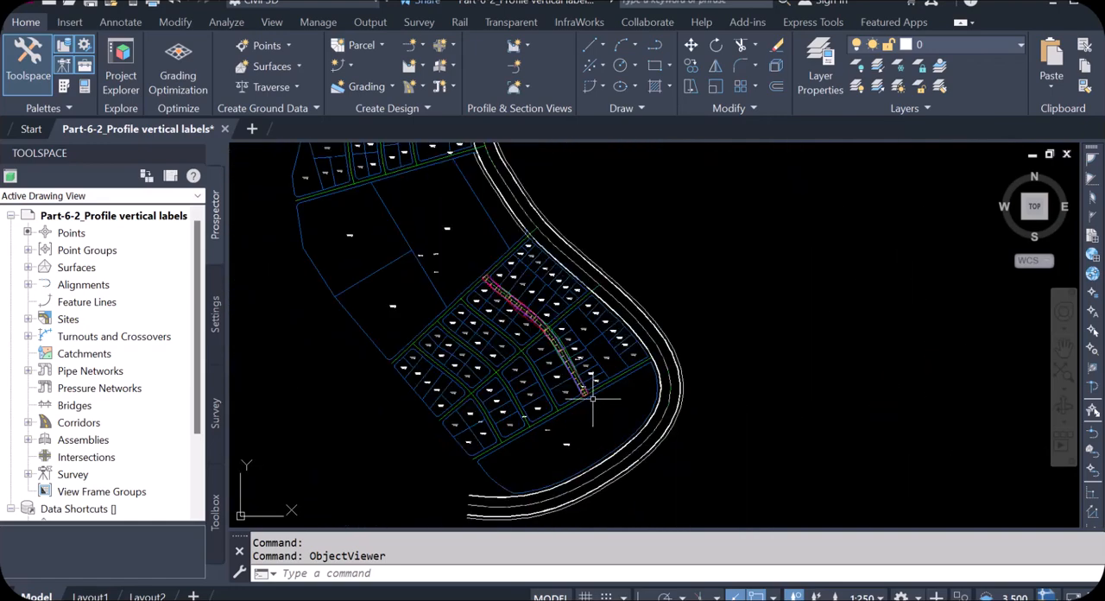
pyautogui.scroll(2, 587, 392)
pyautogui.scroll(-7, 583, 393)
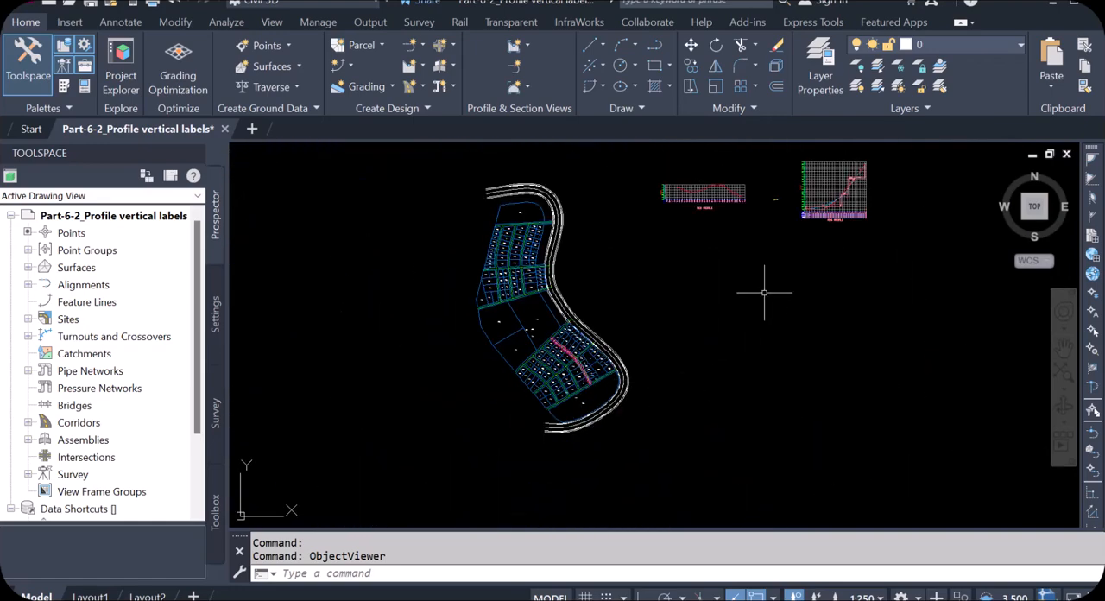
# Start a Drive simulation along the RO5 corridor, using its Daylight feature line near station 0+010 as the drive path
pyautogui.scroll(5, 598, 360)
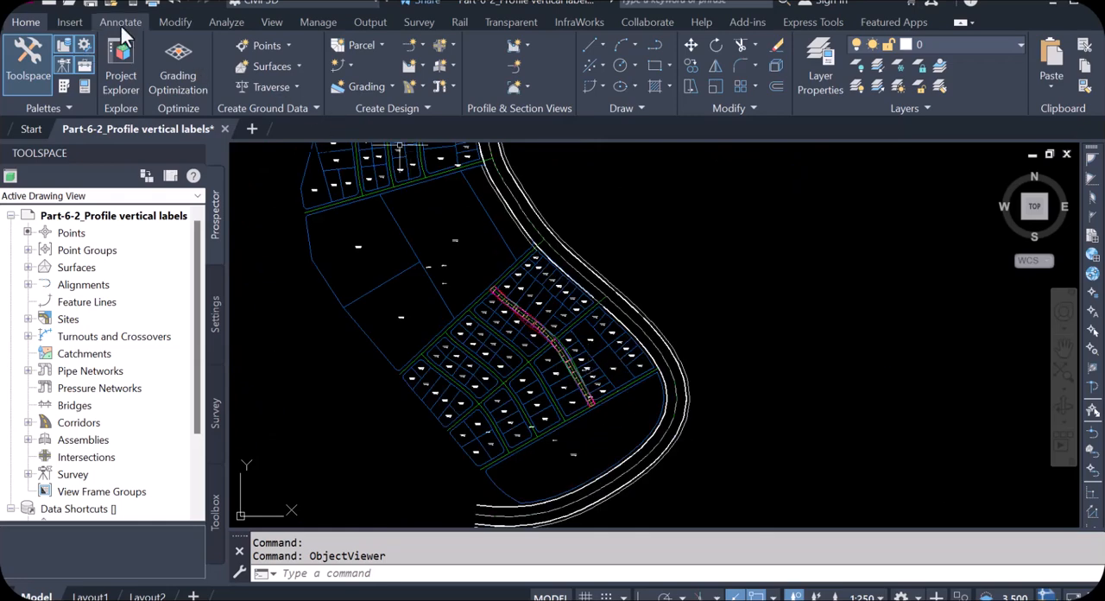
pyautogui.click(224, 24)
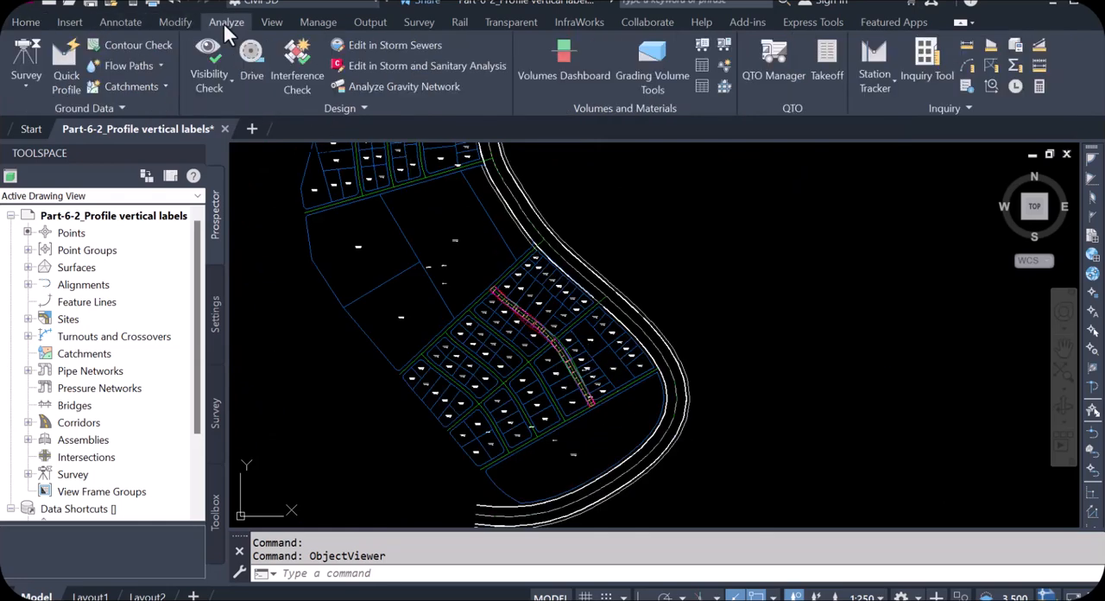
pyautogui.click(252, 67)
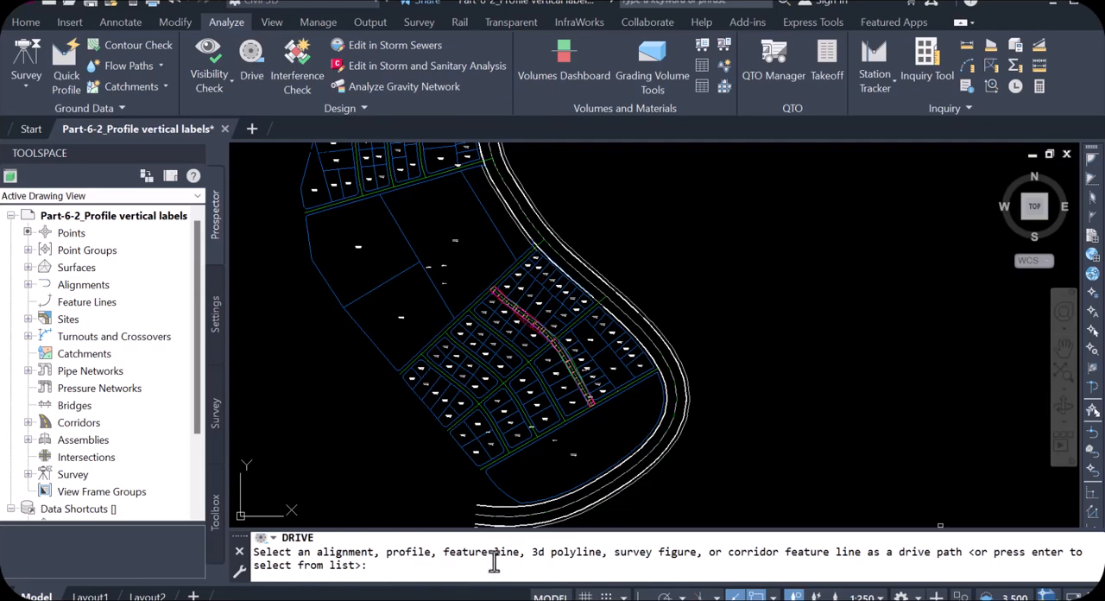
pyautogui.scroll(6, 584, 357)
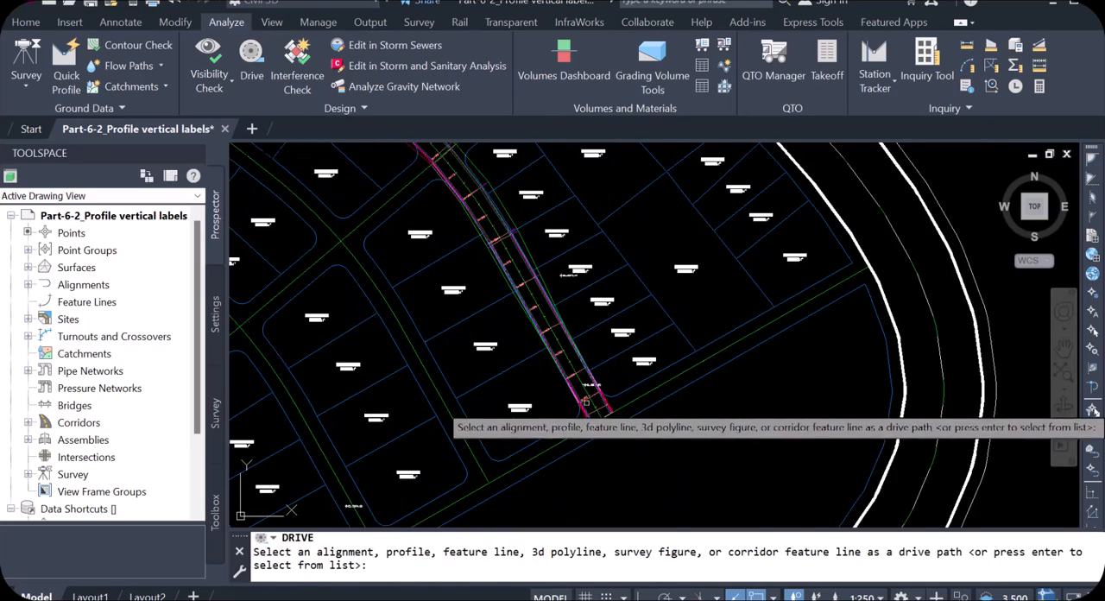
pyautogui.scroll(5, 584, 357)
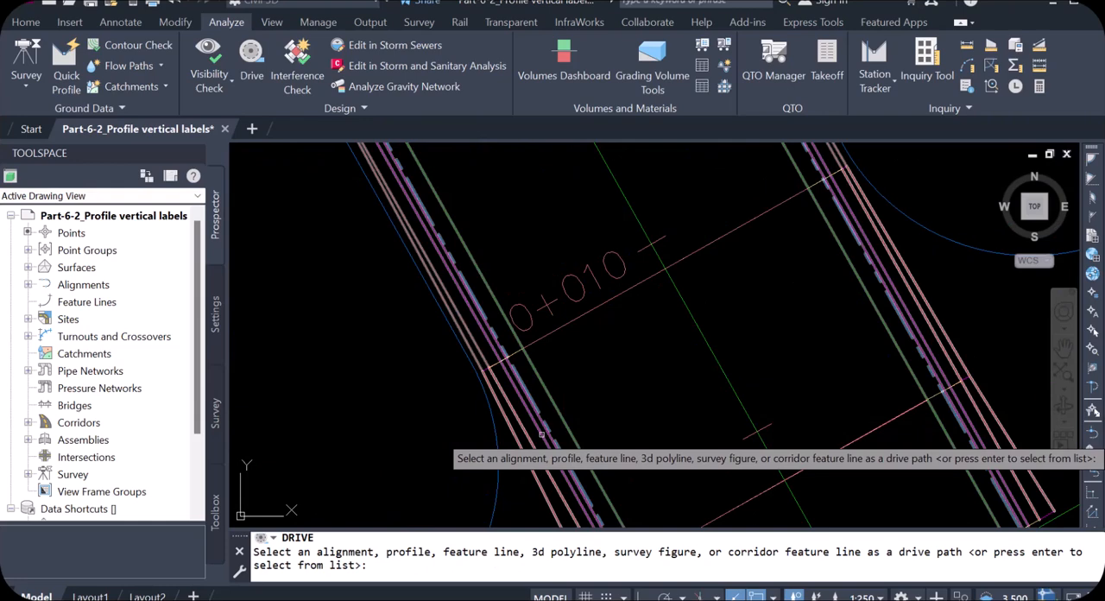
pyautogui.click(542, 435)
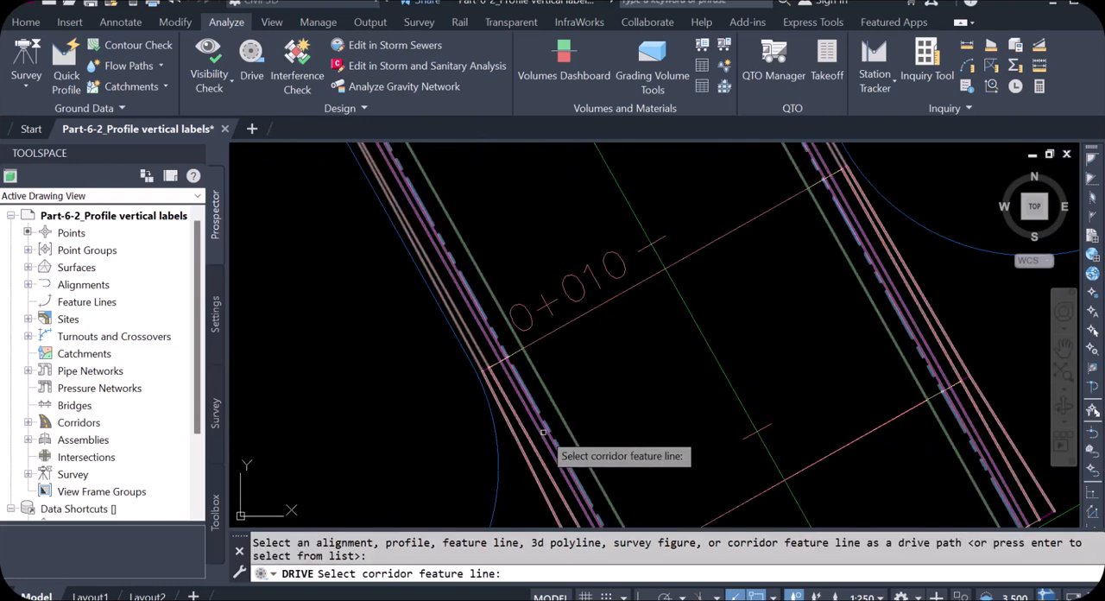
pyautogui.moveTo(543, 432)
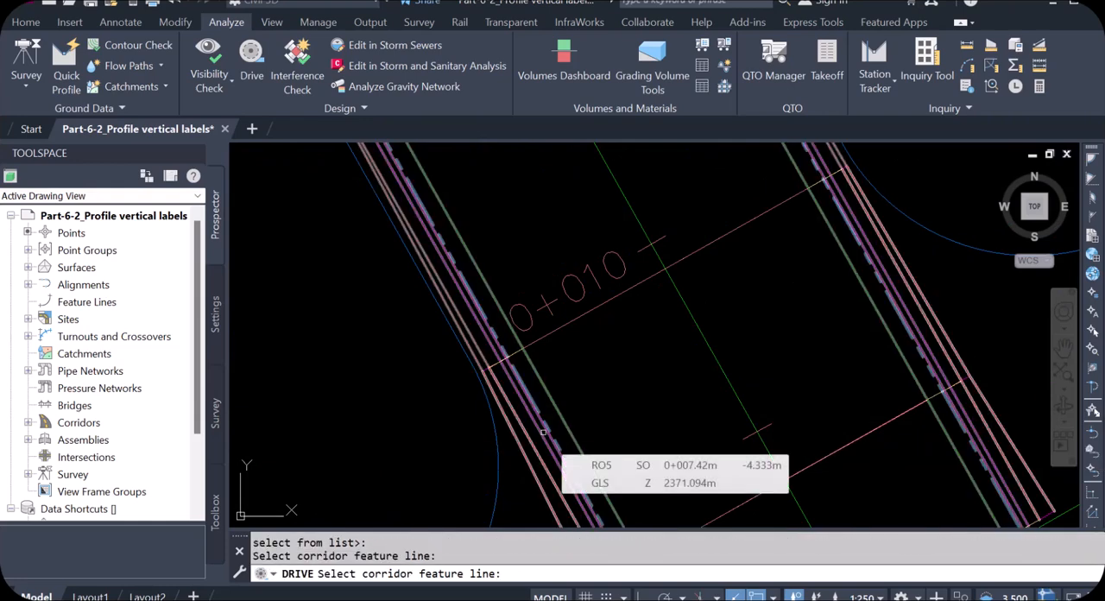
pyautogui.scroll(-3, 540, 427)
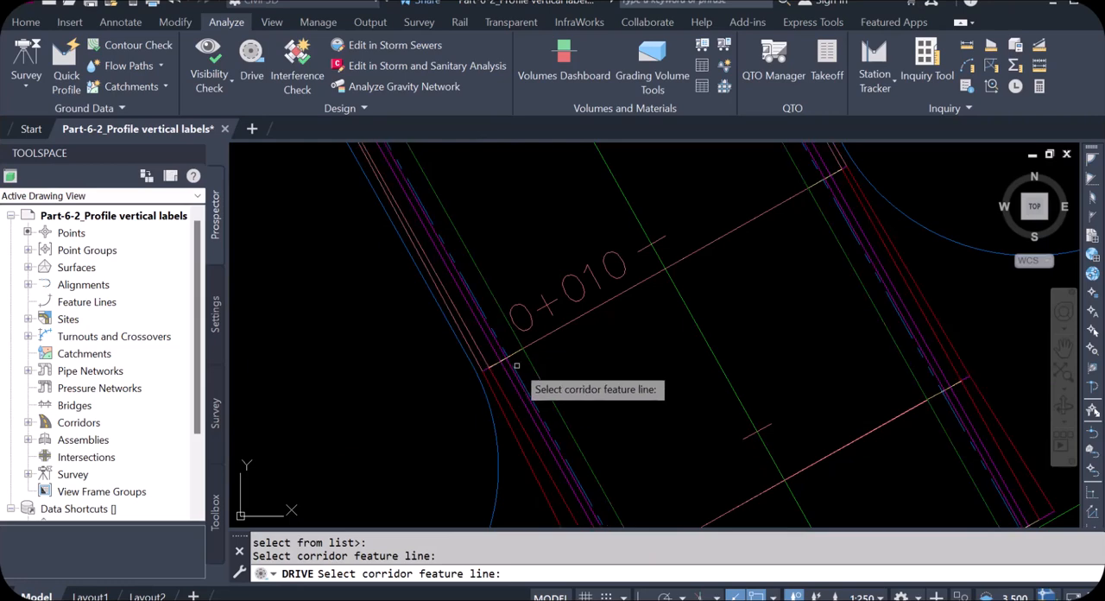
pyautogui.click(534, 423)
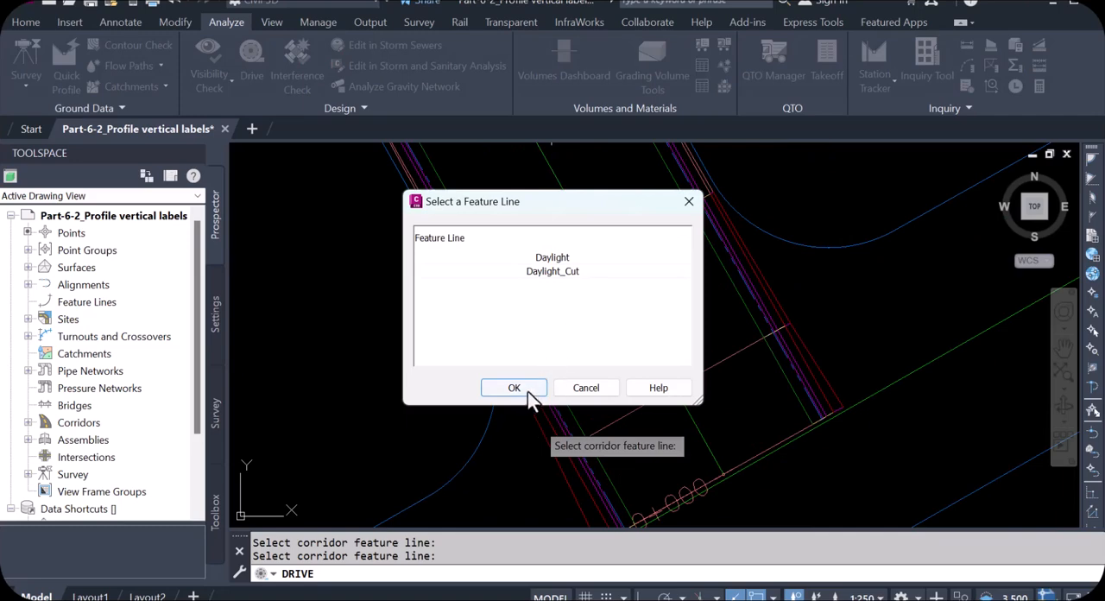
pyautogui.click(523, 392)
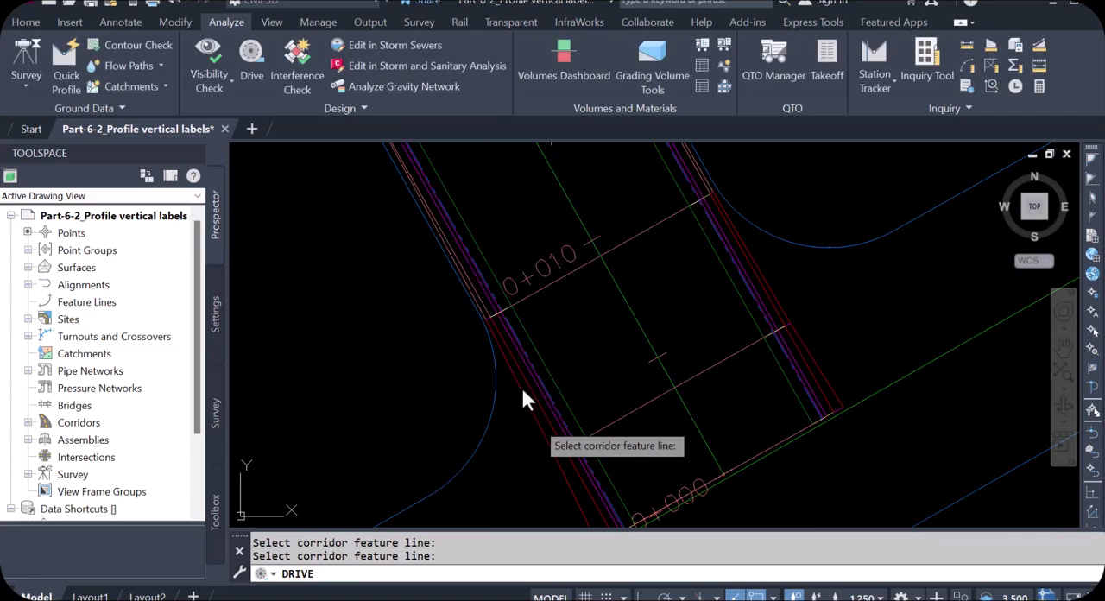
pyautogui.click(501, 367)
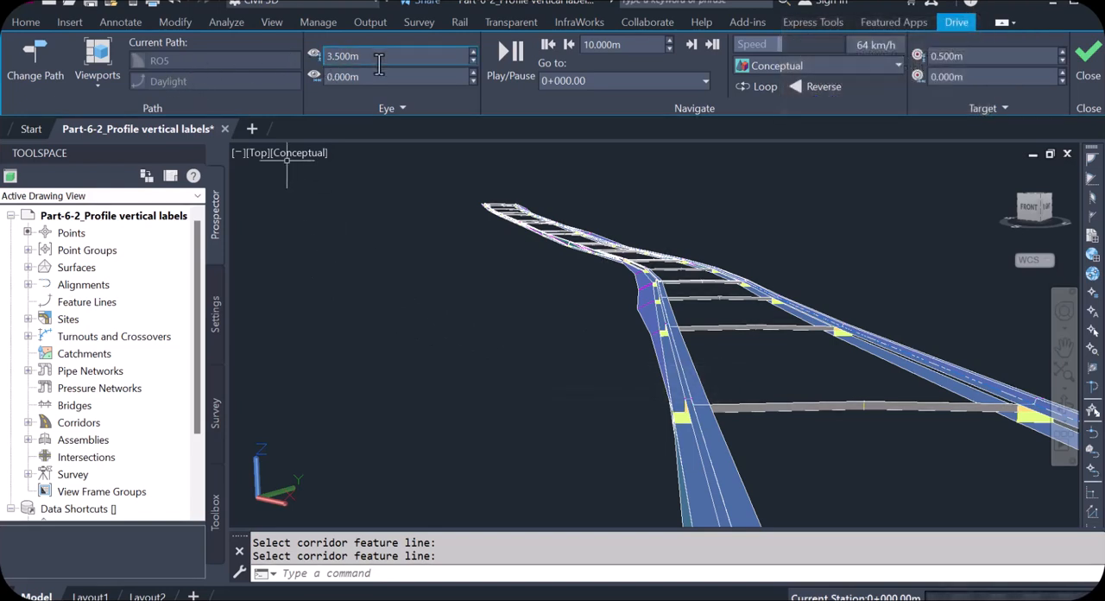
# Play the drive along the corridor from station 0+000 and stop it partway
pyautogui.click(504, 55)
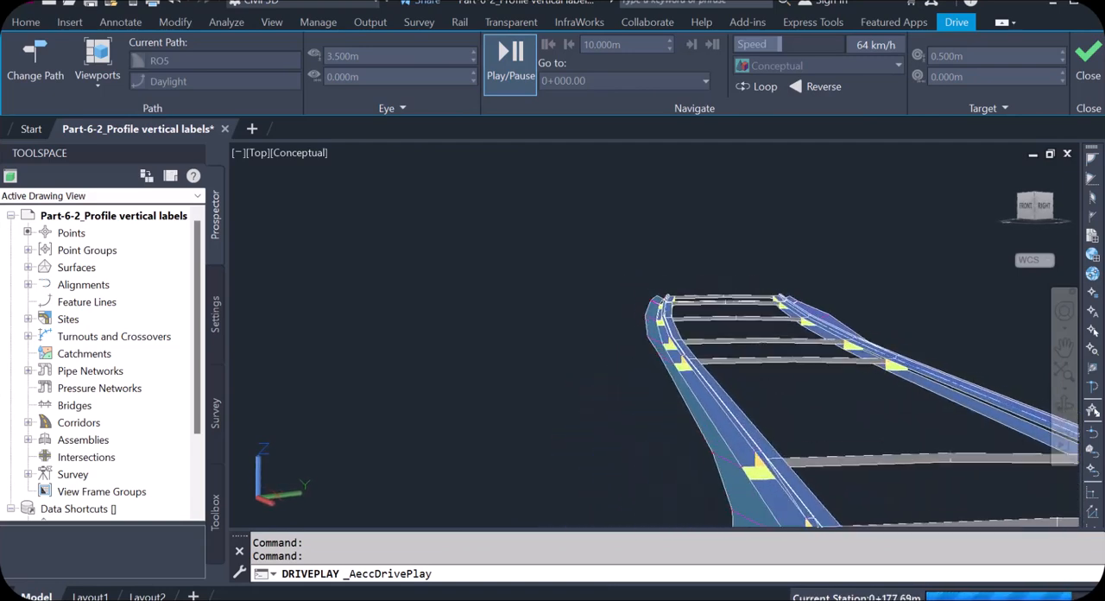
pyautogui.press('Escape')
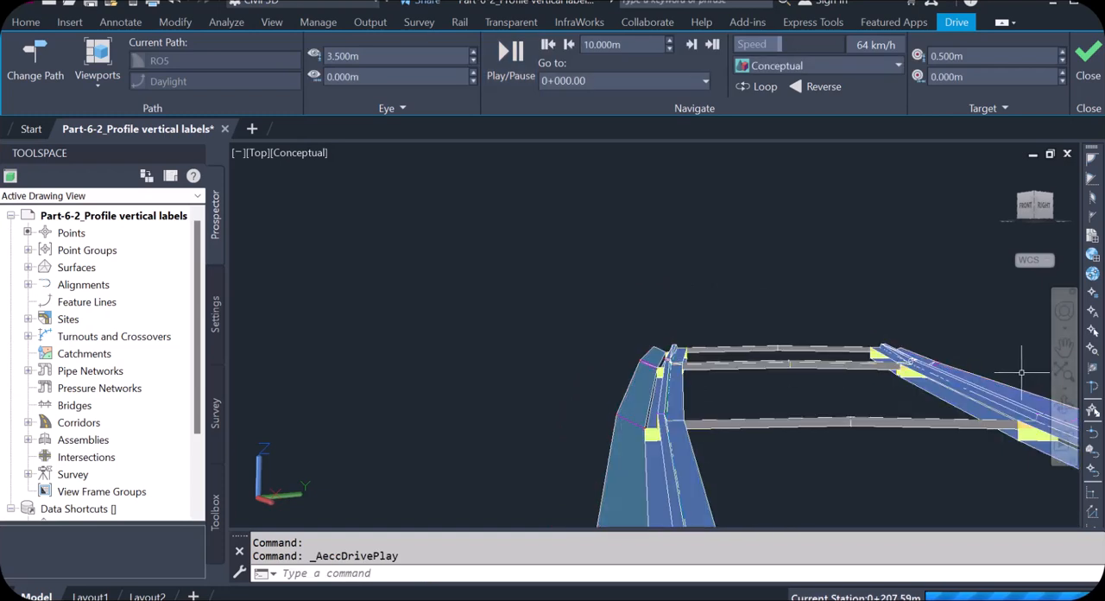
# Set the drive's visual style to Realistic and close the drive simulation, returning to the corridor's start in plan
pyautogui.click(853, 68)
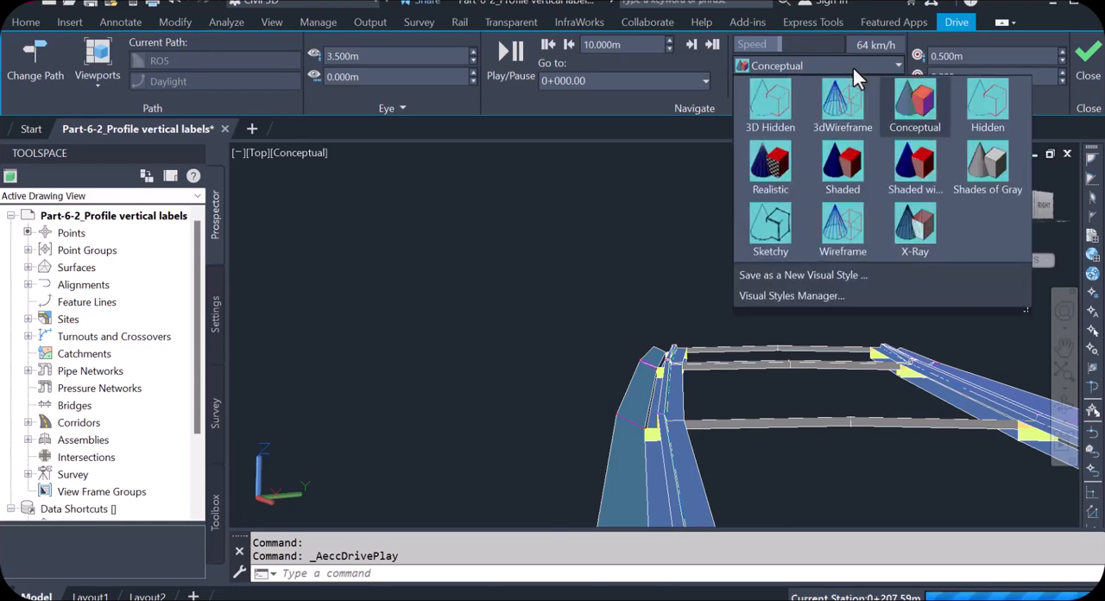
pyautogui.click(776, 177)
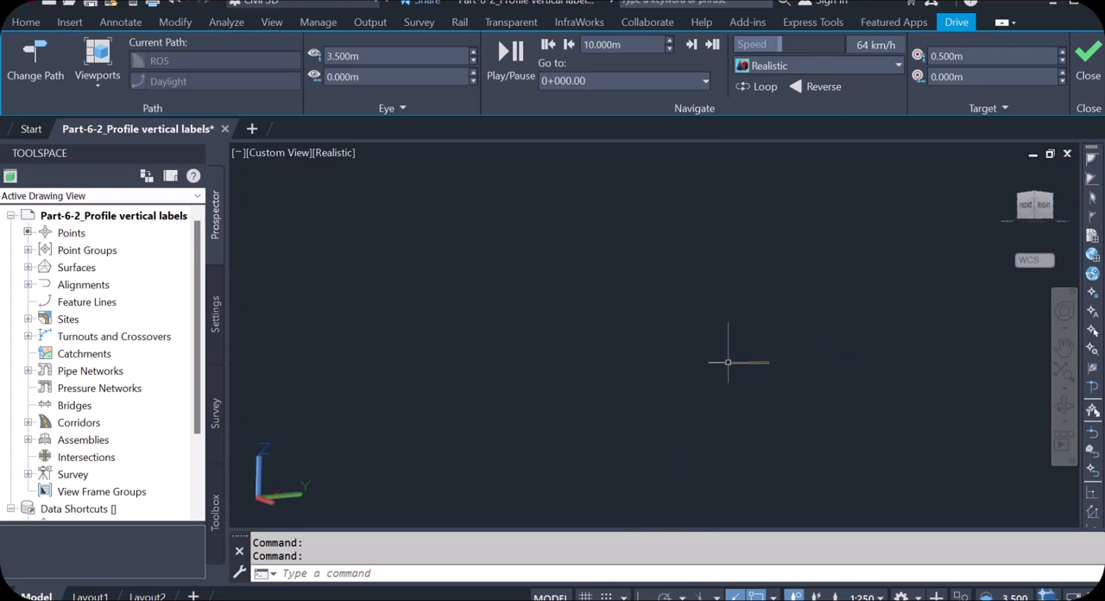
pyautogui.click(1088, 61)
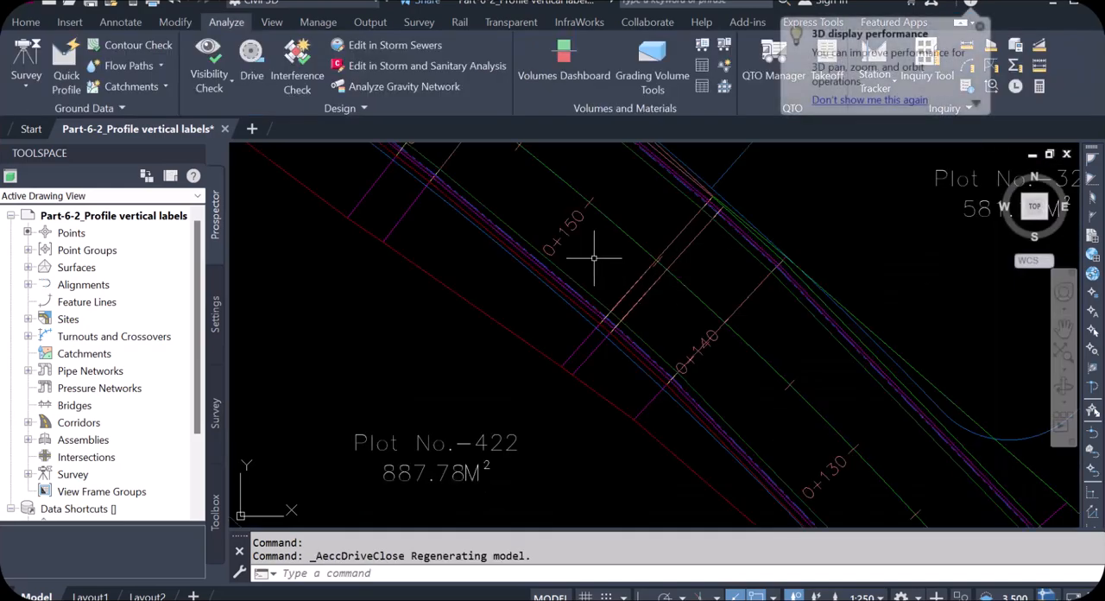
pyautogui.scroll(8, 723, 457)
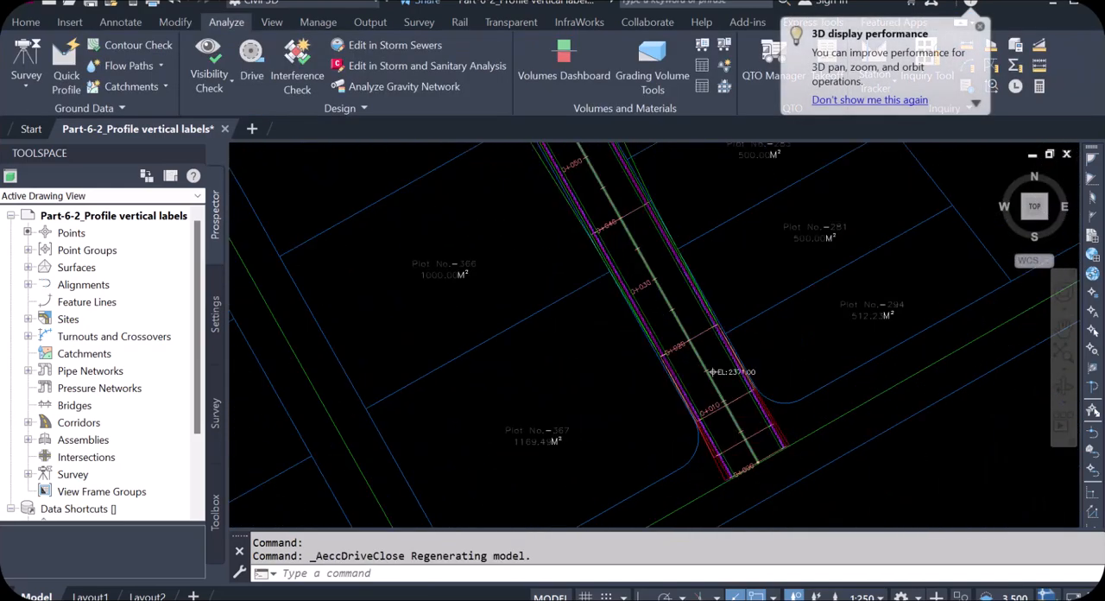
pyautogui.click(703, 399)
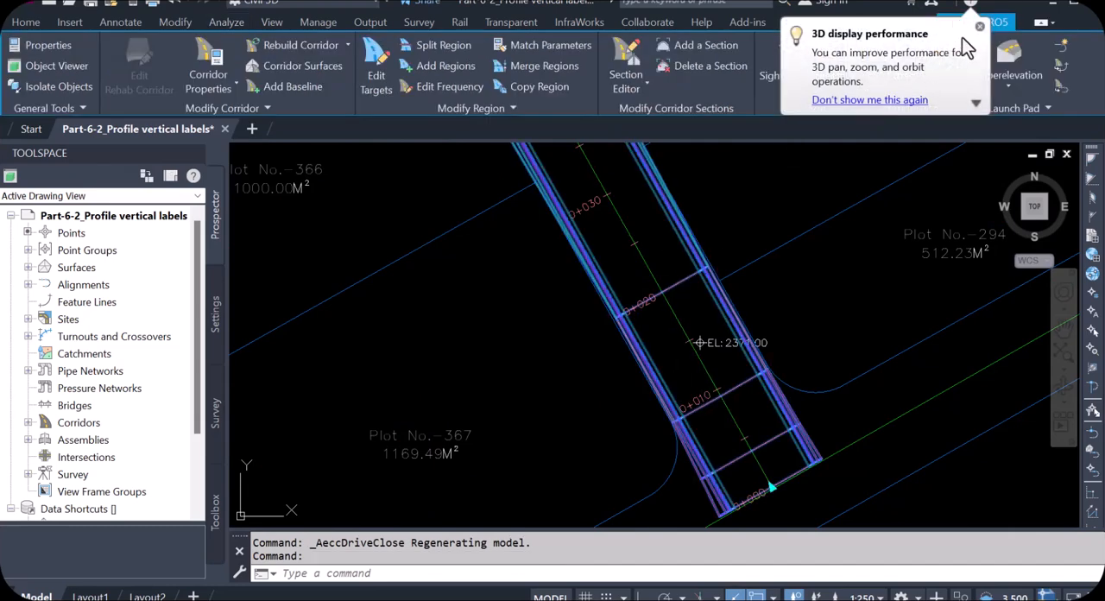
pyautogui.click(980, 27)
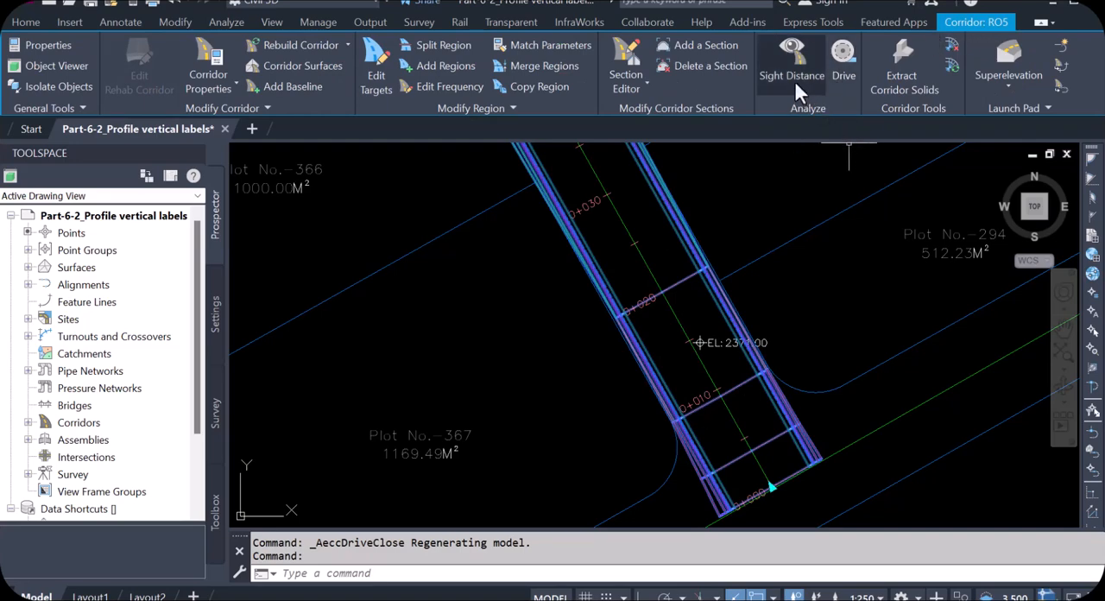
pyautogui.click(842, 71)
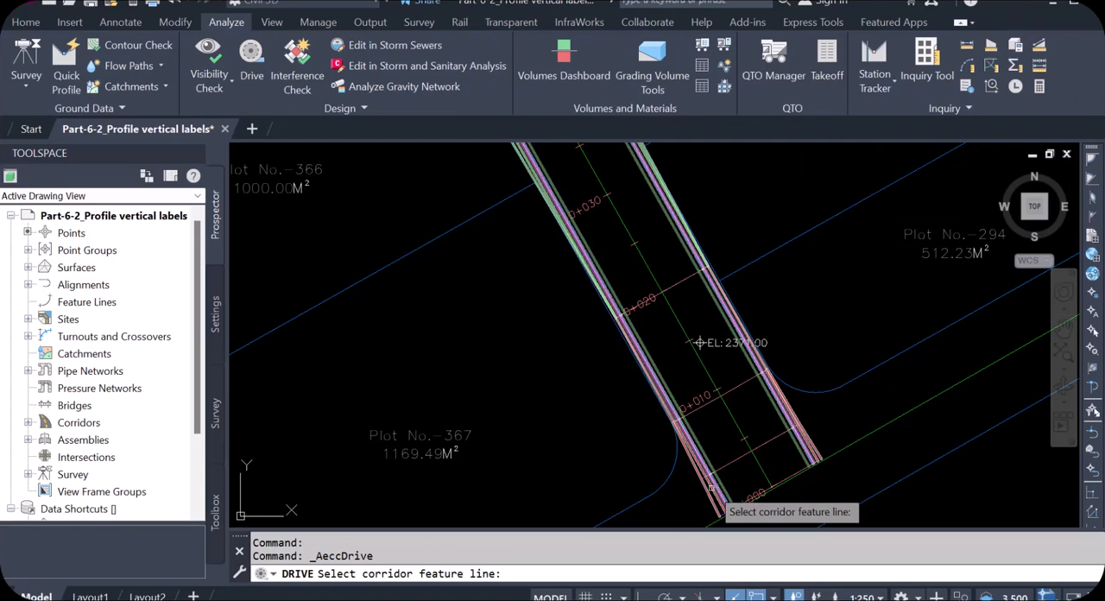
pyautogui.click(753, 456)
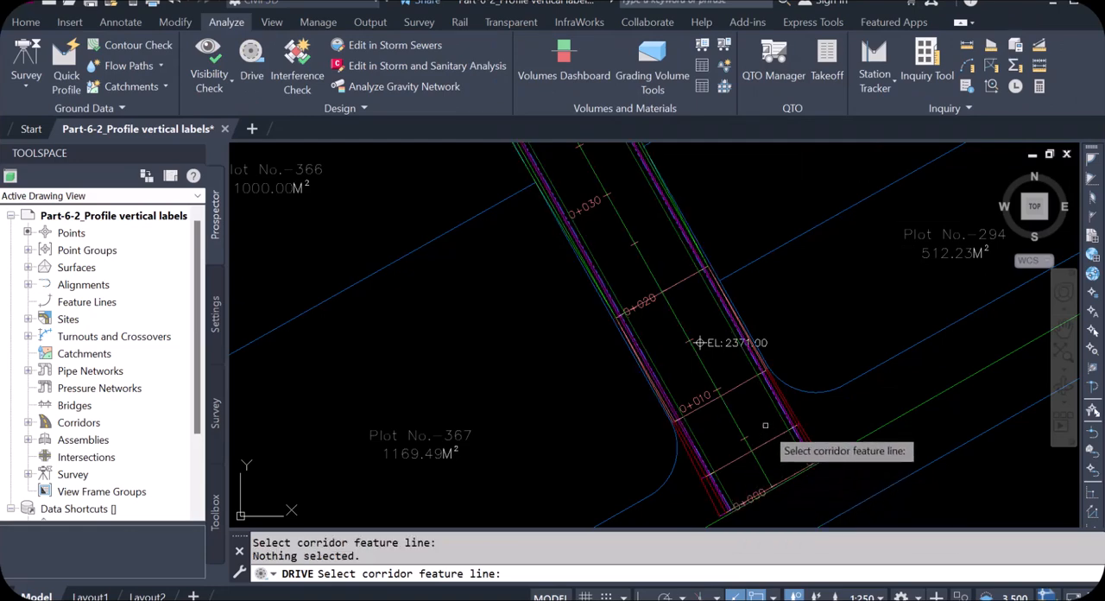
pyautogui.click(780, 416)
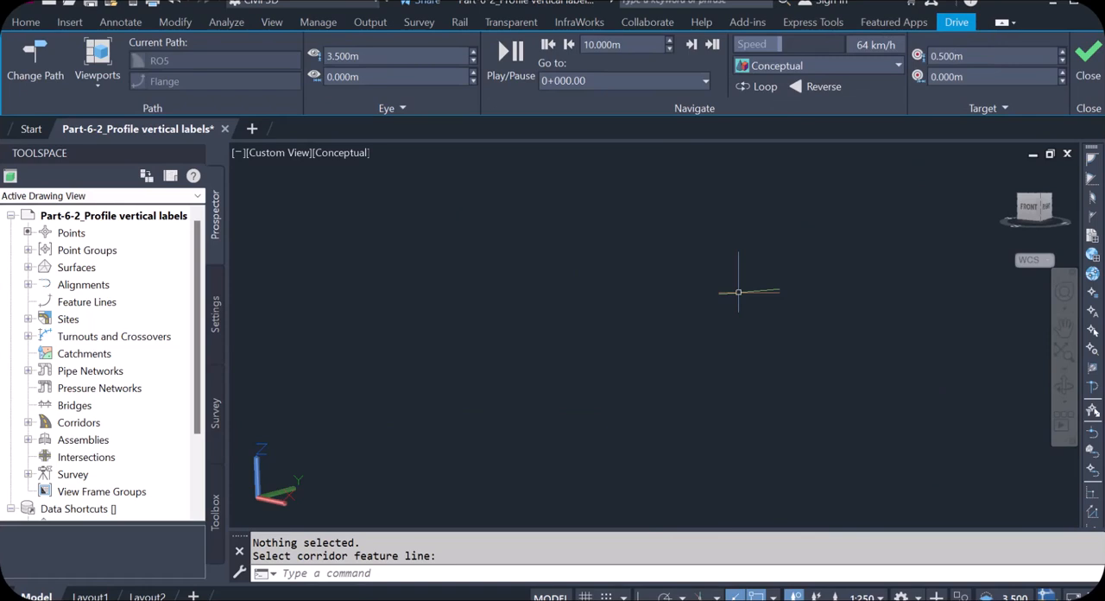
pyautogui.click(1086, 75)
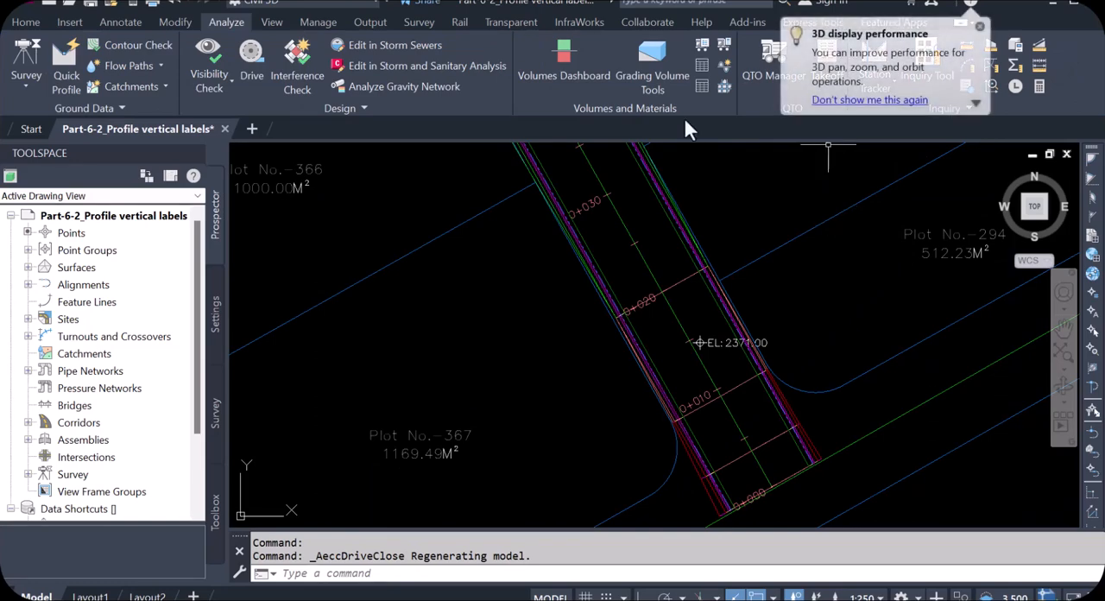
pyautogui.click(978, 28)
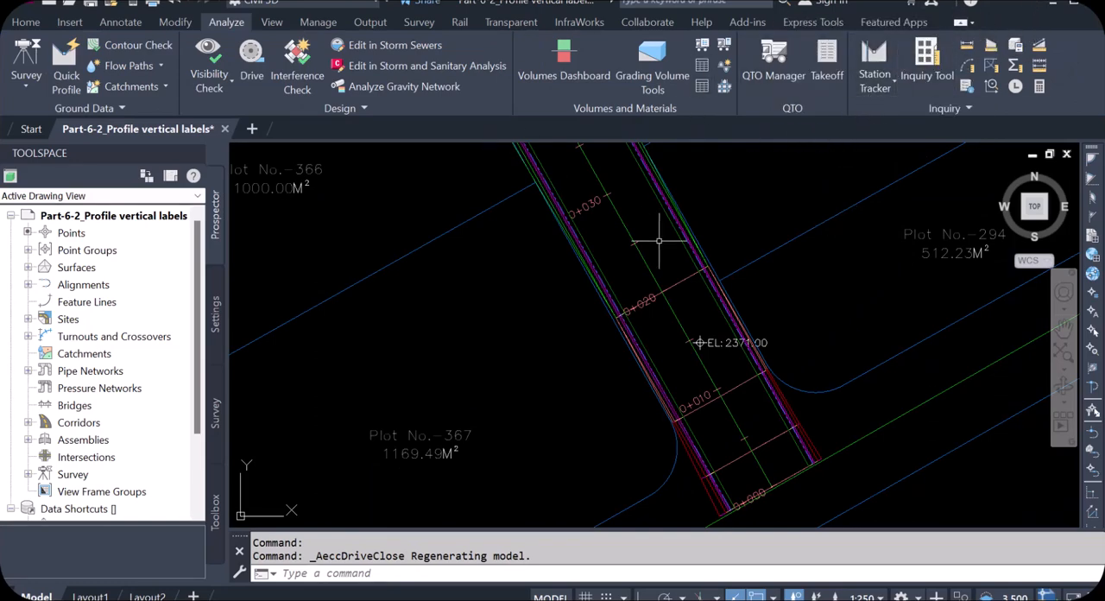
# Start a Drive simulation along the RO5 corridor, using its Back_Curb feature line near the corridor's start as the drive path
pyautogui.click(249, 59)
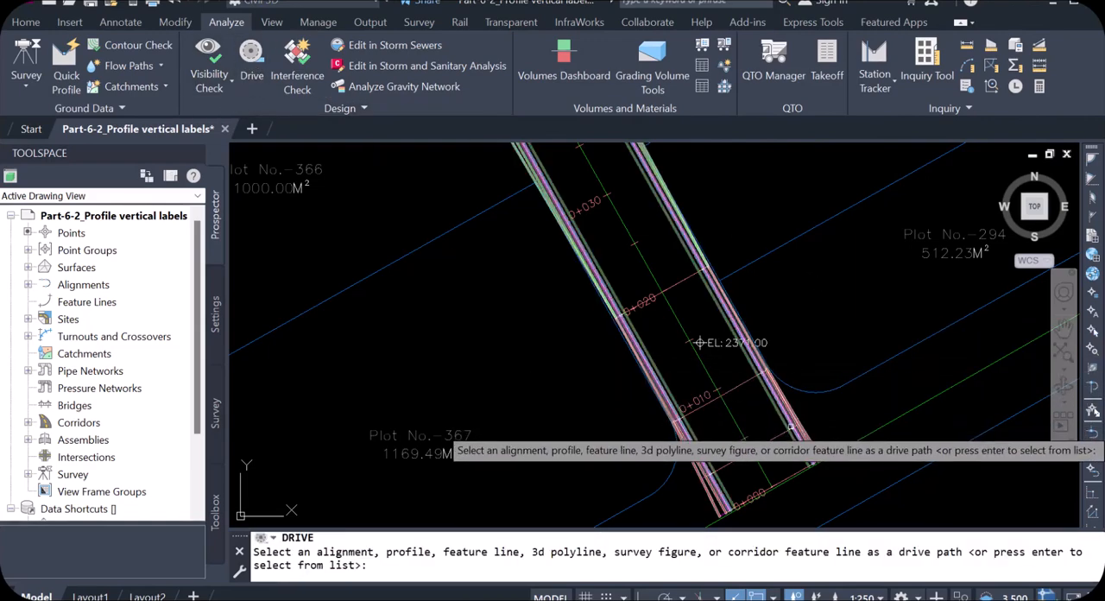
pyautogui.click(790, 427)
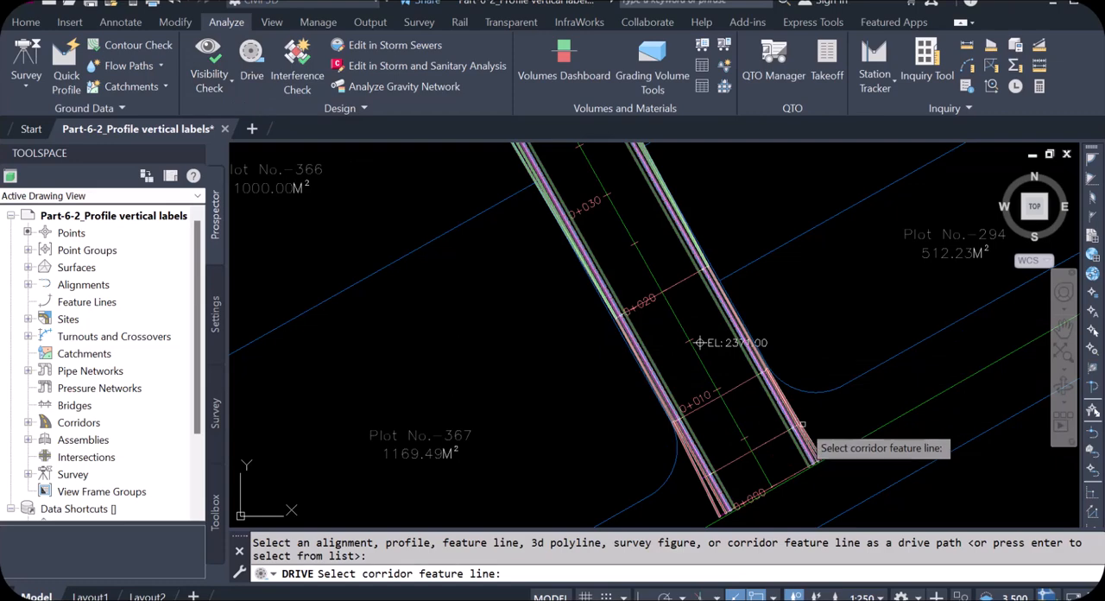
pyautogui.click(796, 425)
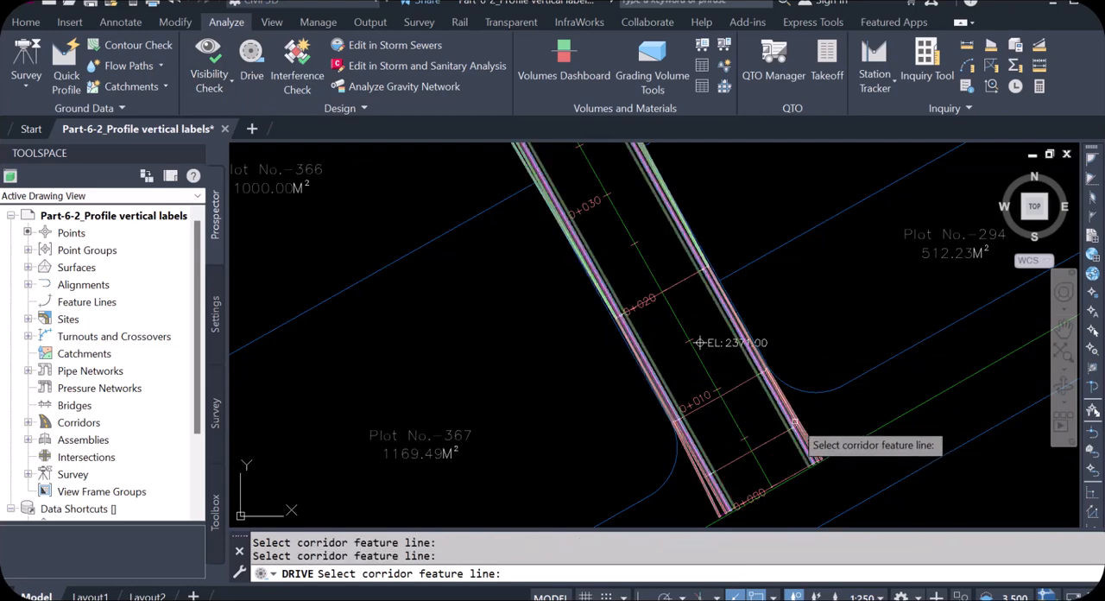
pyautogui.click(794, 422)
pyautogui.click(513, 388)
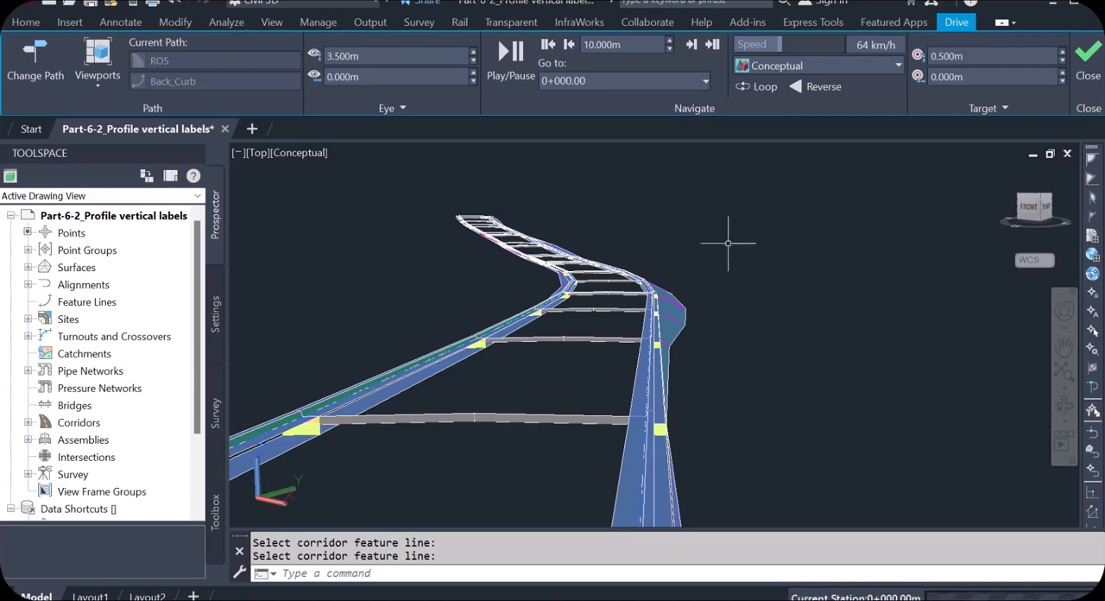
# Play the drive along the back of curb from station 0+000, stop it just past station 0+200 and close the simulation
pyautogui.click(508, 59)
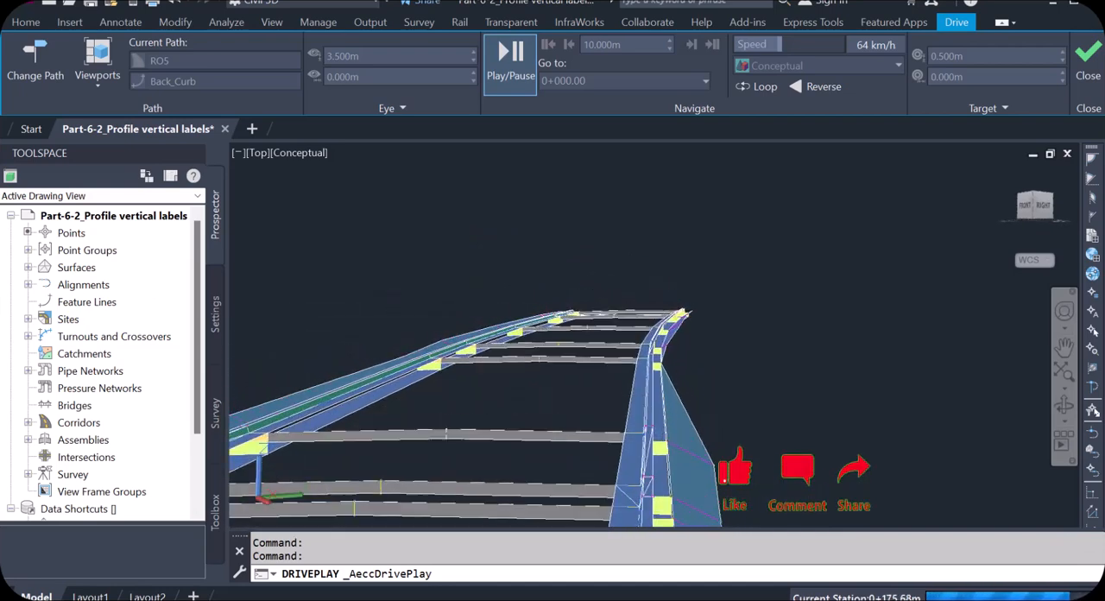
pyautogui.press('Escape')
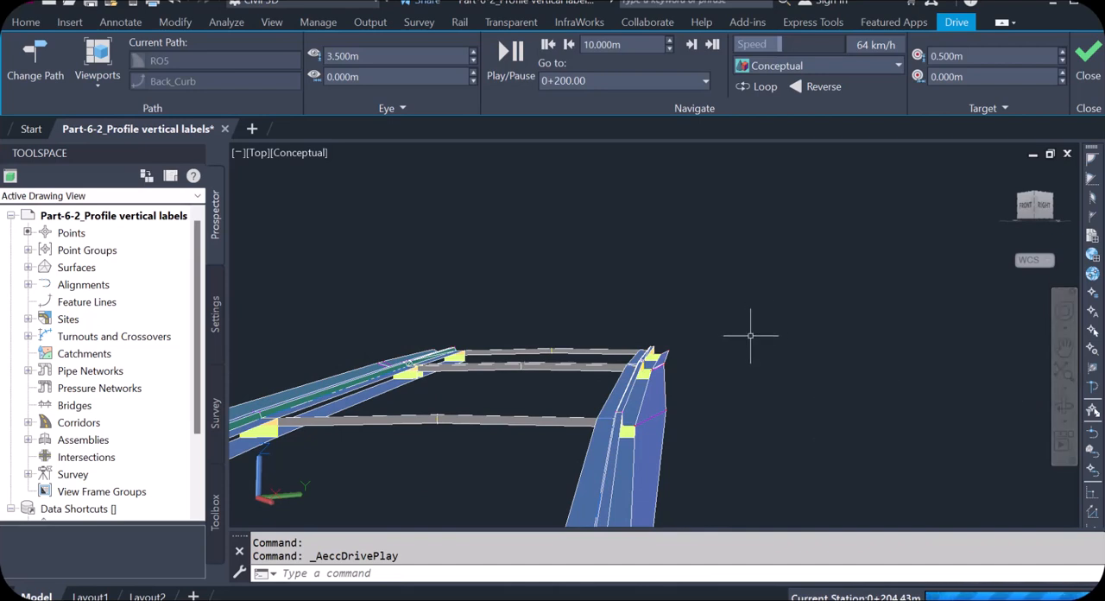
pyautogui.moveTo(746, 332)
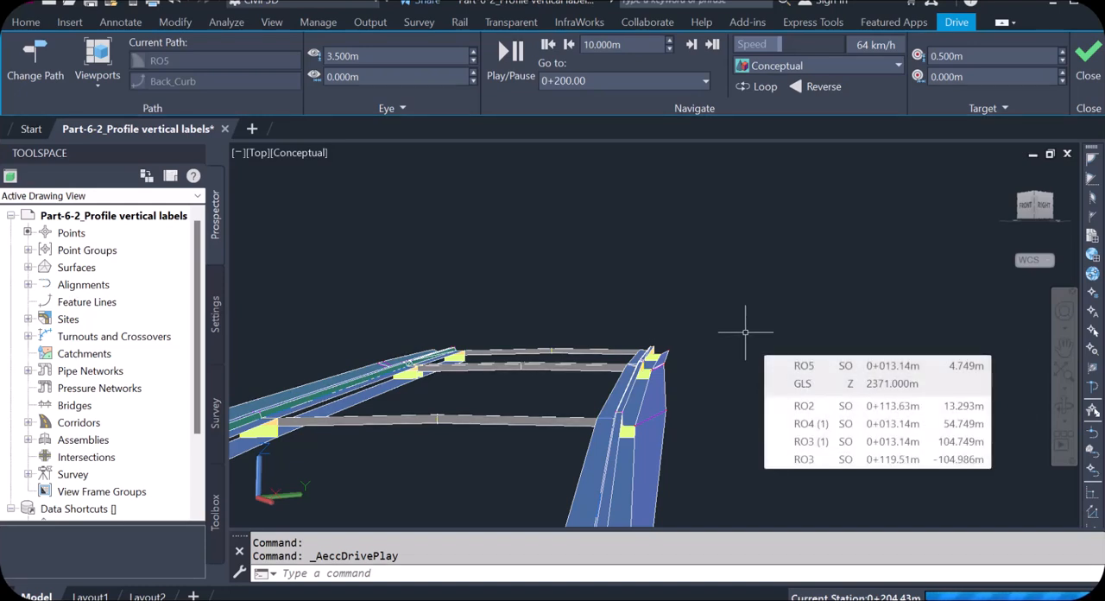
pyautogui.click(1081, 67)
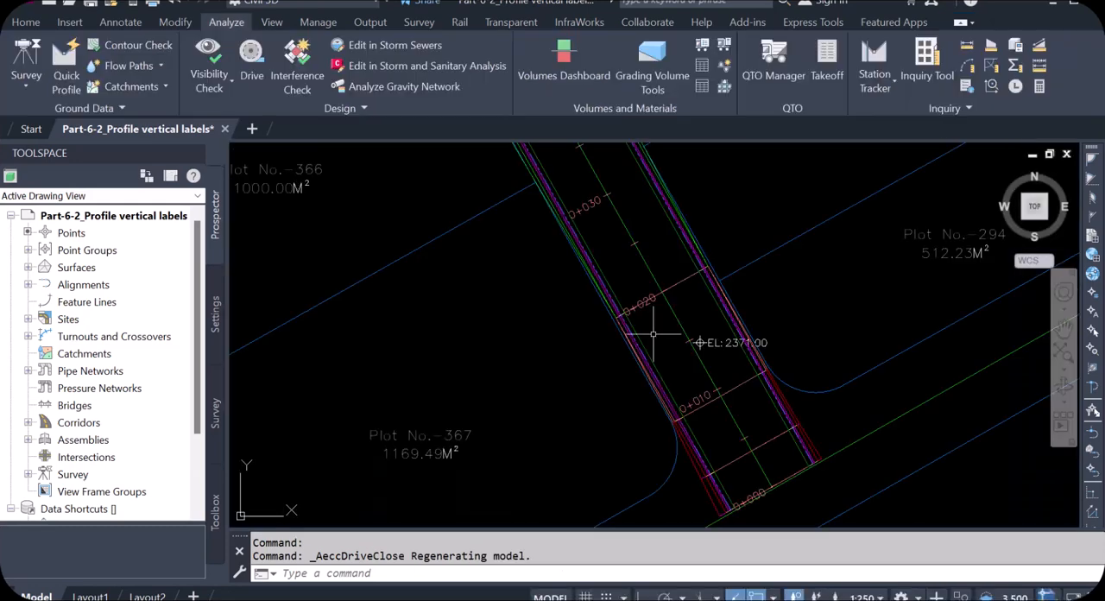
# Examine the RO5 corridor in plan around station 0+110, at its start, at its far end past 0+240, and within the whole layout
pyautogui.scroll(-5, 612, 414)
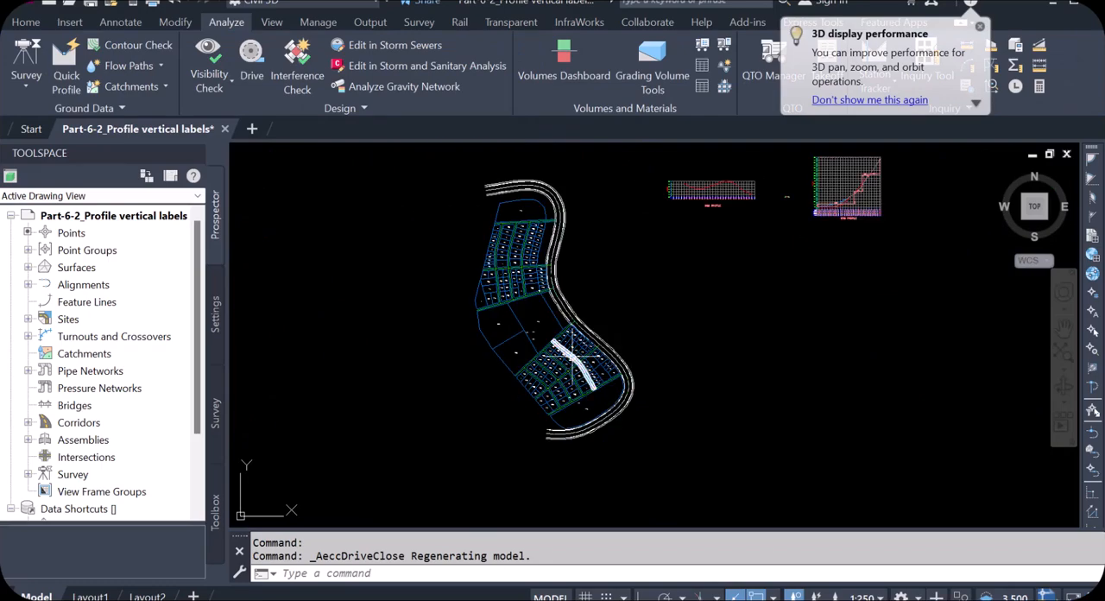
pyautogui.scroll(2, 866, 204)
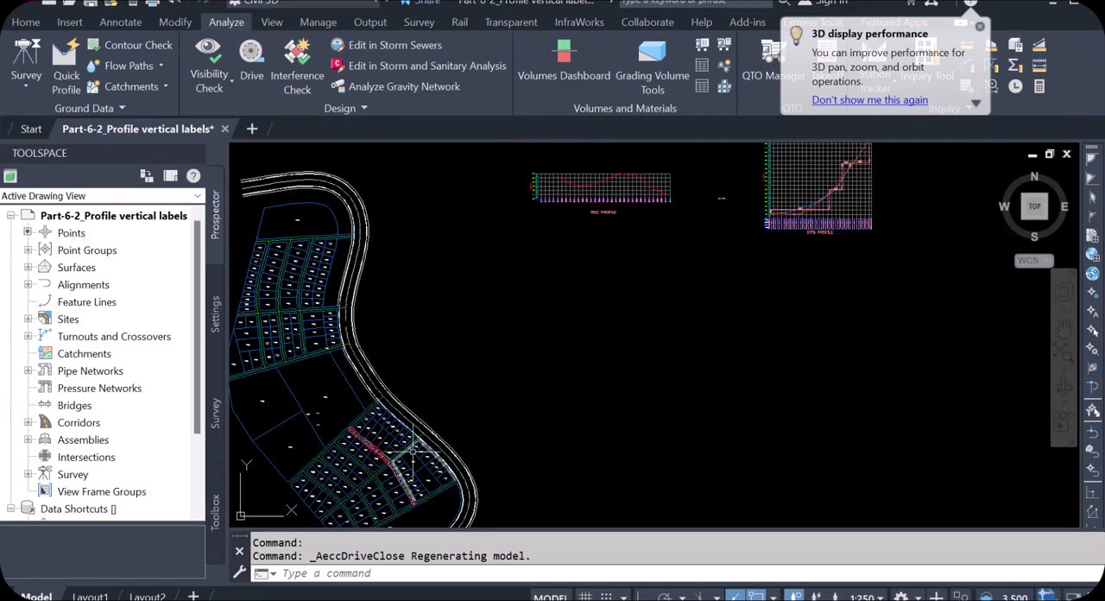
pyautogui.scroll(4, 374, 471)
pyautogui.scroll(6, 390, 417)
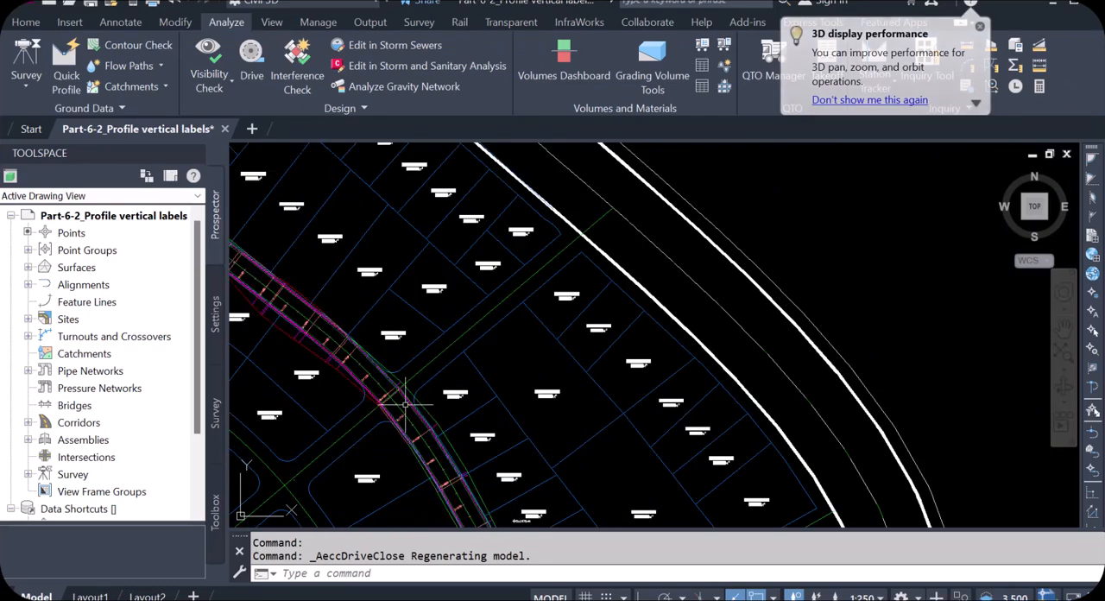
pyautogui.scroll(-5, 391, 417)
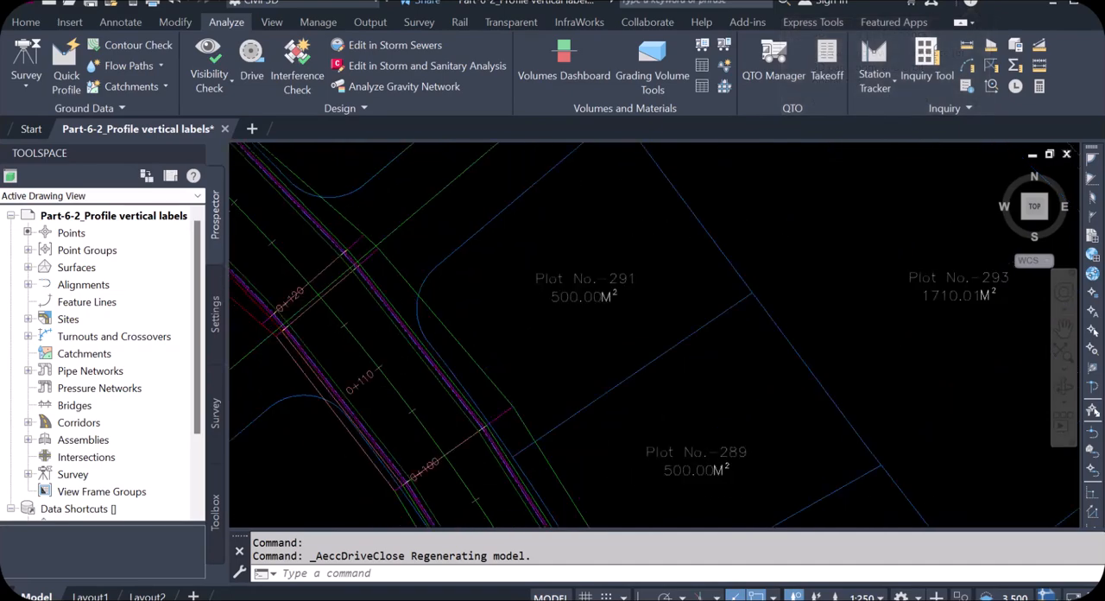
pyautogui.scroll(2, 446, 467)
pyautogui.scroll(3, 446, 462)
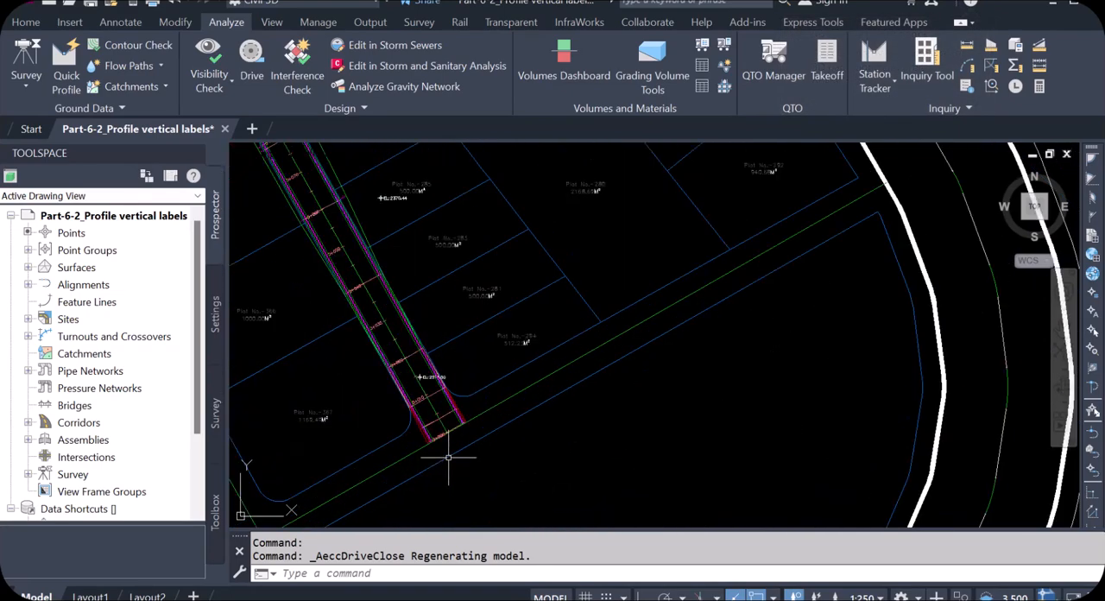
pyautogui.scroll(-6, 448, 414)
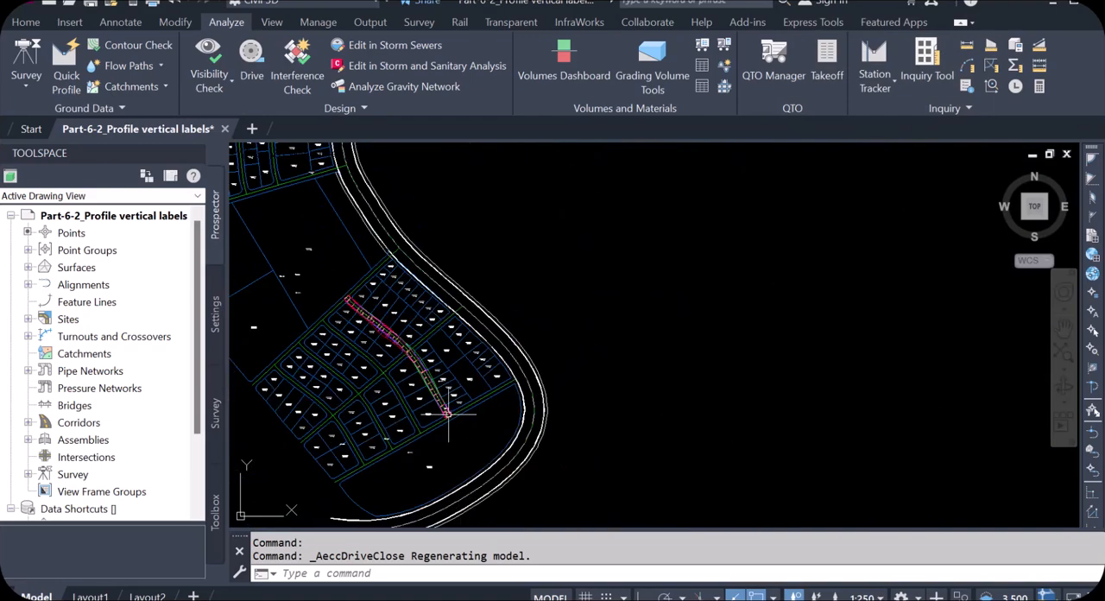
pyautogui.scroll(2, 371, 327)
pyautogui.scroll(6, 328, 287)
pyautogui.scroll(5, 328, 286)
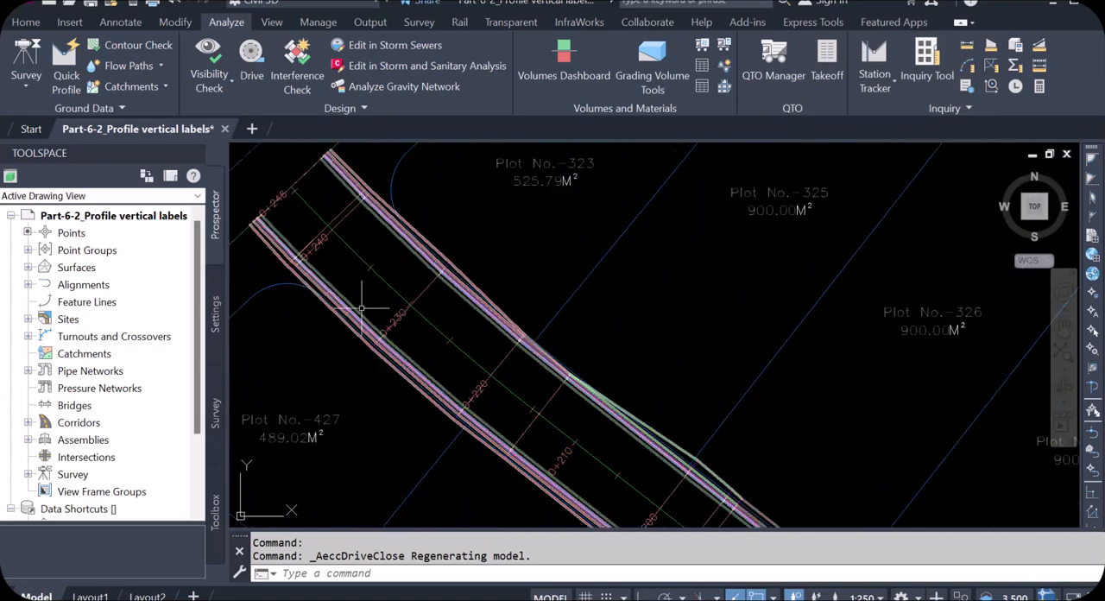
pyautogui.scroll(-8, 444, 317)
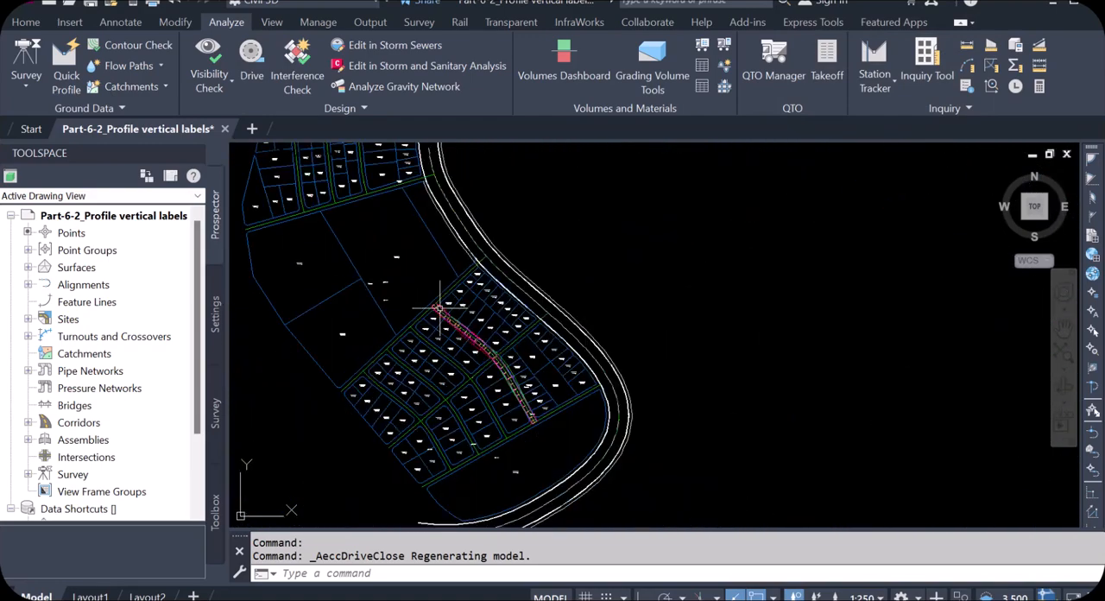
pyautogui.scroll(-5, 541, 405)
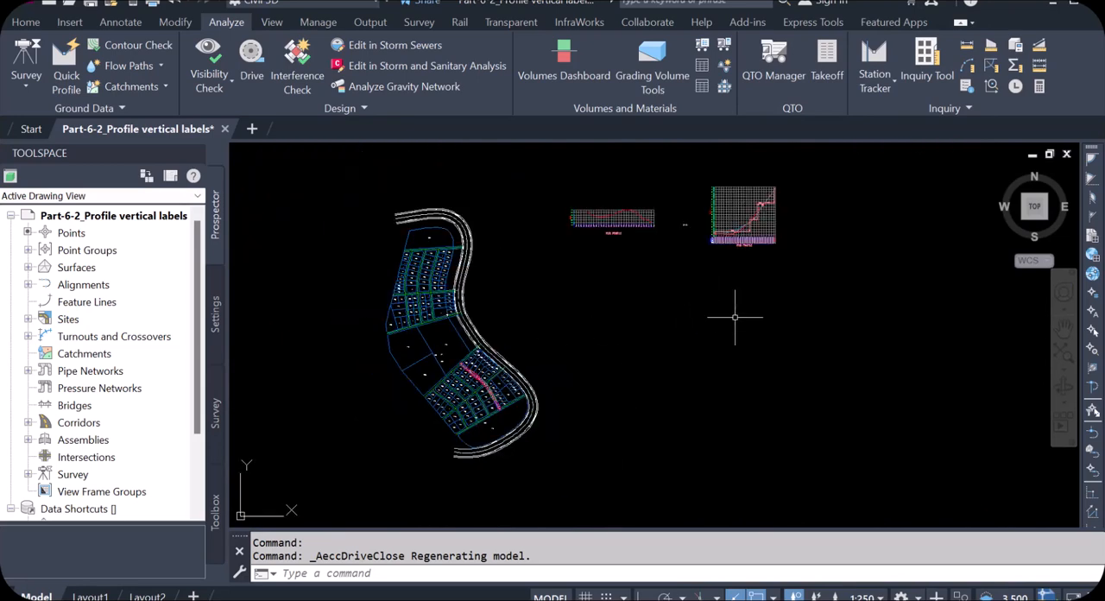